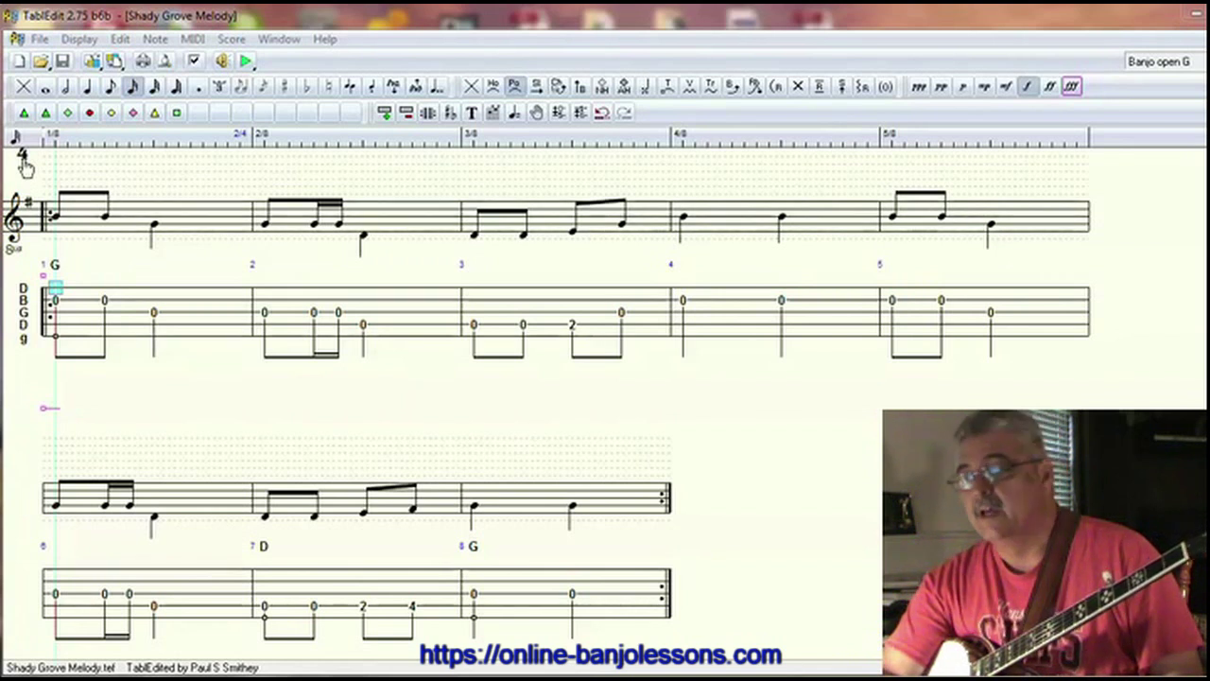
# Set the tab display scale to 1/32 notes
pyautogui.click(83, 40)
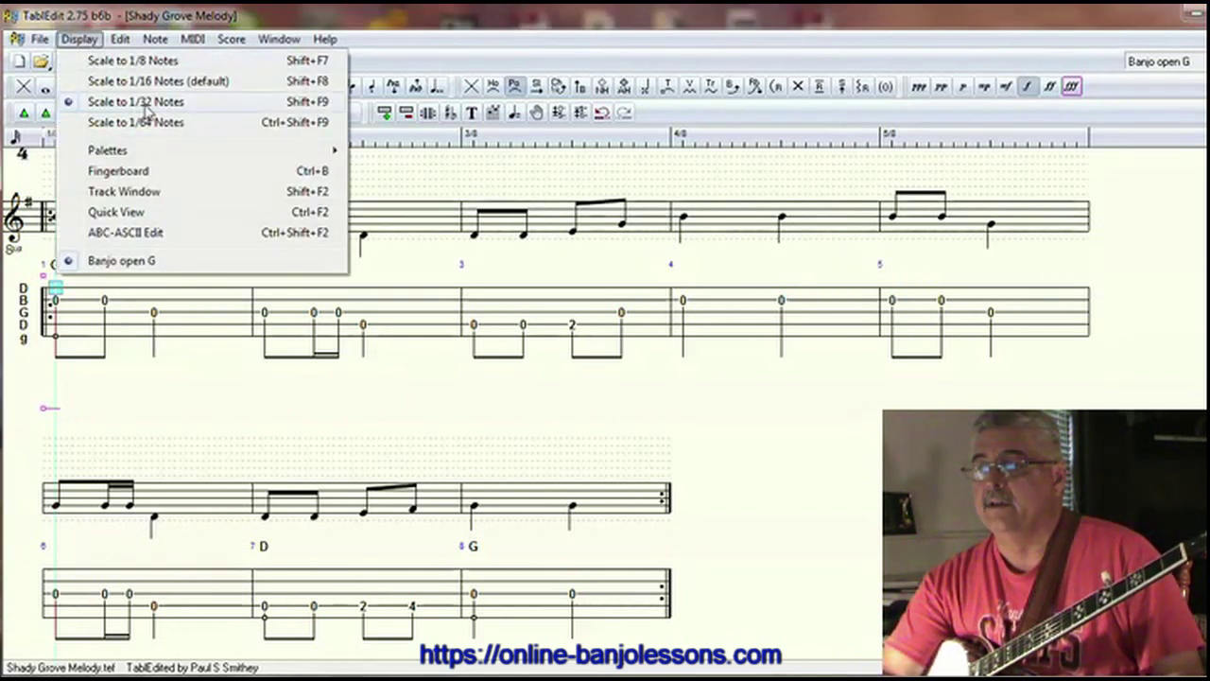
pyautogui.click(57, 300)
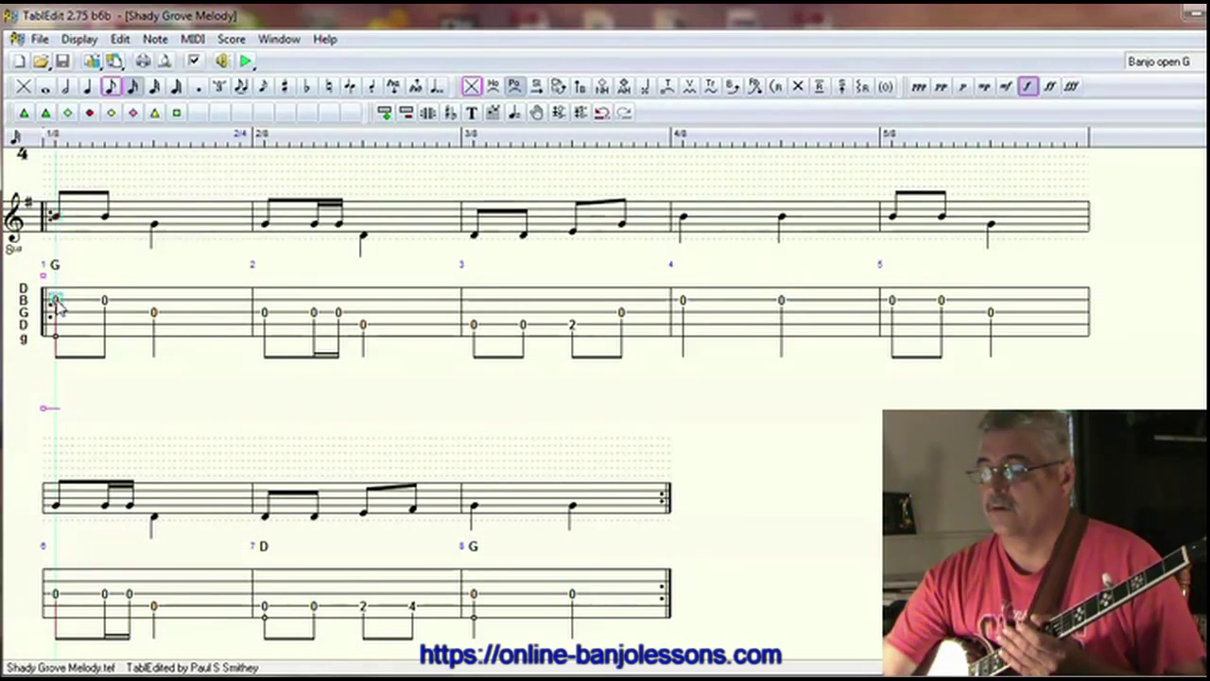
pyautogui.press('Right')
pyautogui.press('Right')
pyautogui.press('Right')
pyautogui.press('Right')
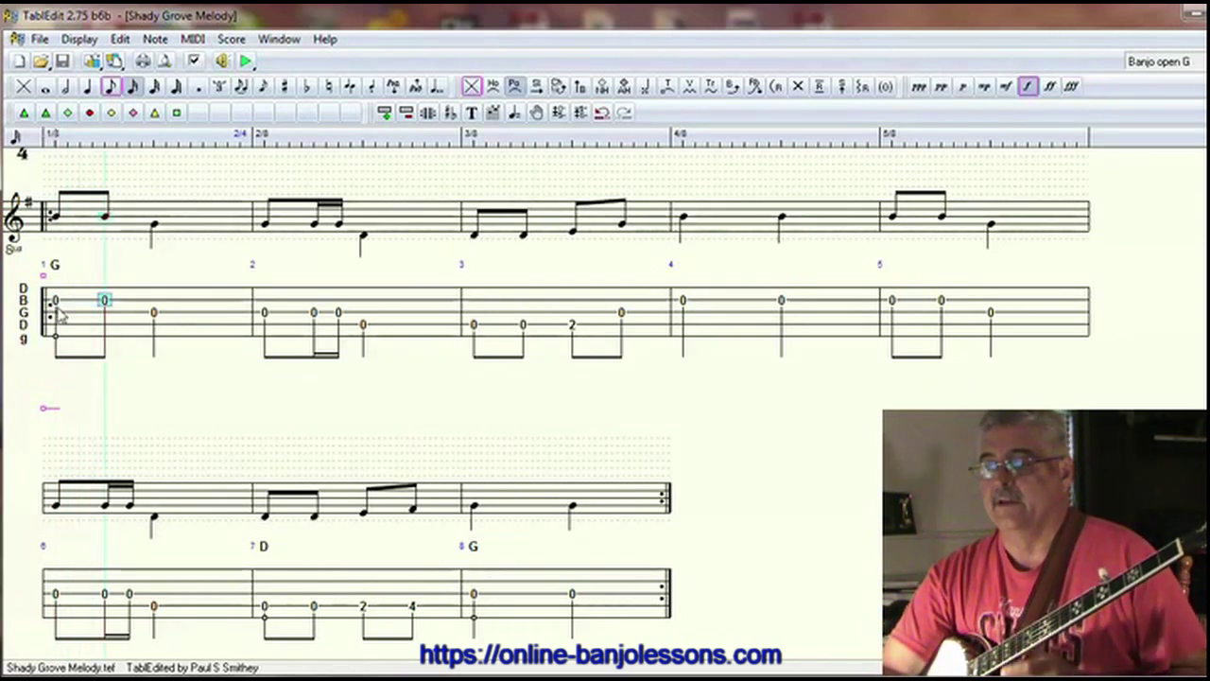
pyautogui.click(55, 301)
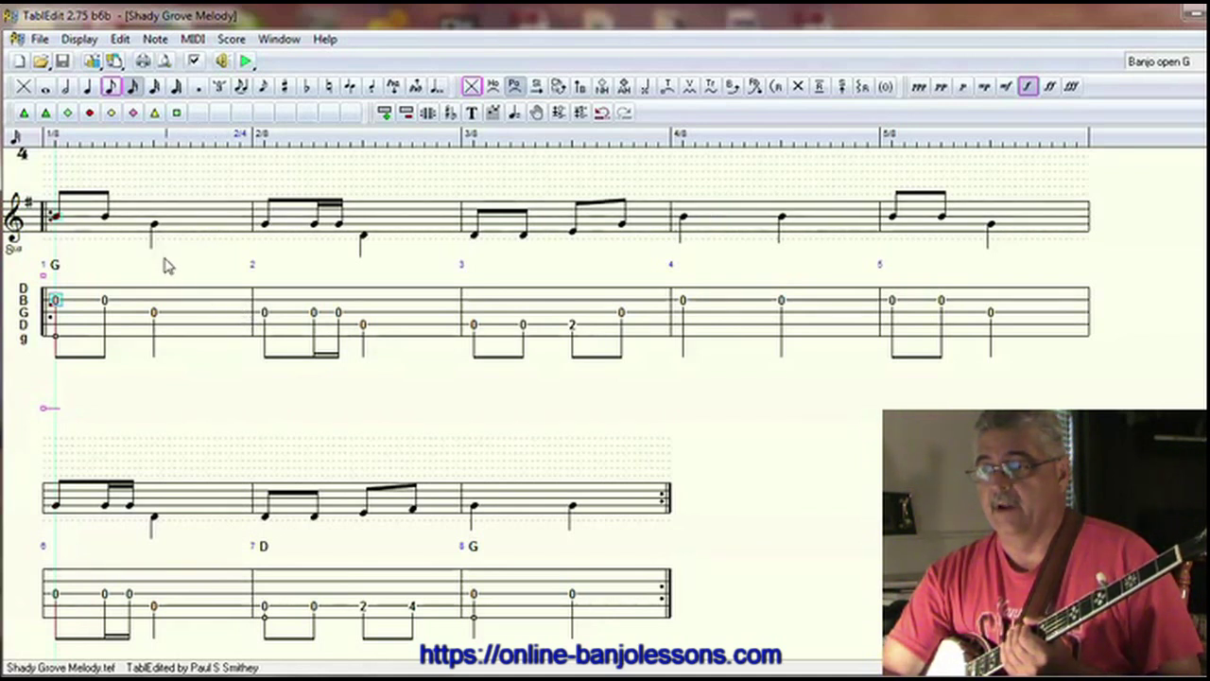
# Select and review the notes of measures 1 and 3
pyautogui.click(155, 313)
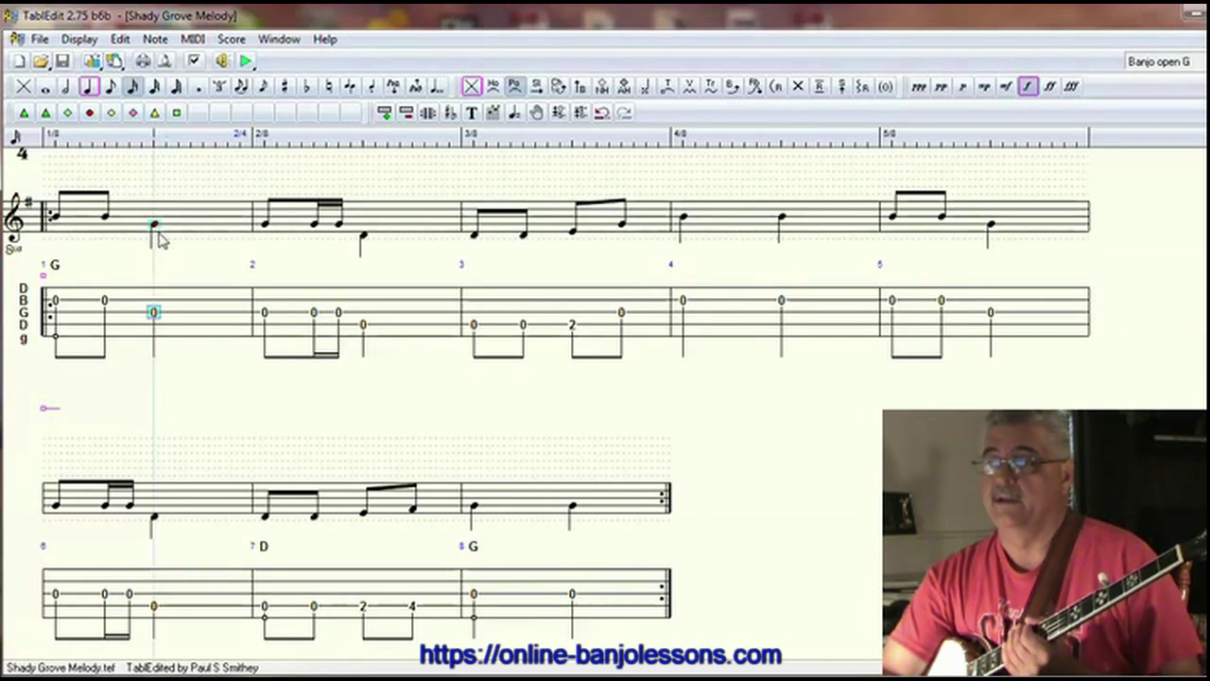
pyautogui.click(55, 301)
pyautogui.click(104, 300)
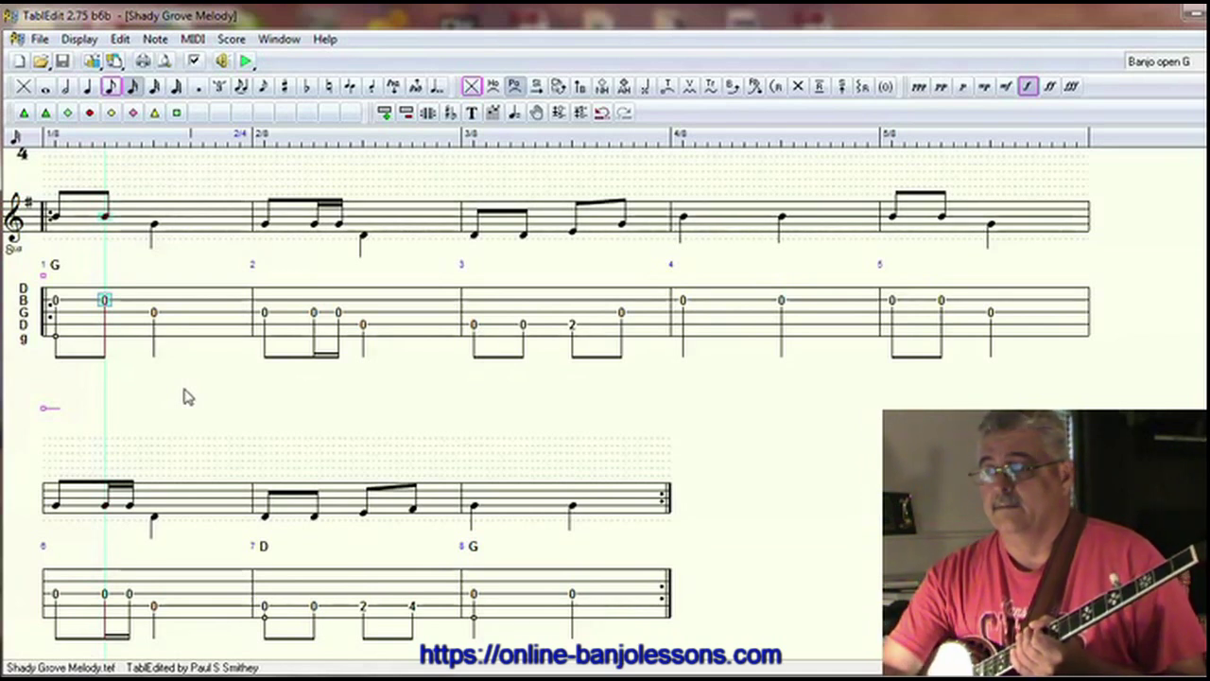
pyautogui.click(56, 302)
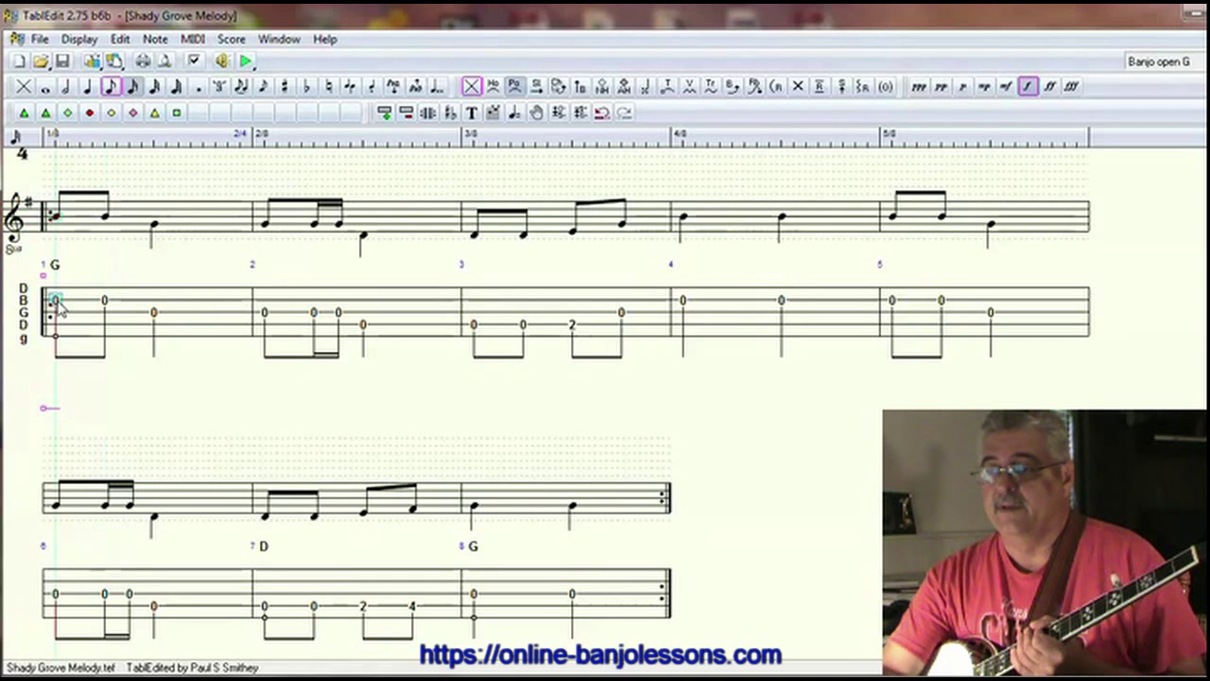
pyautogui.click(102, 302)
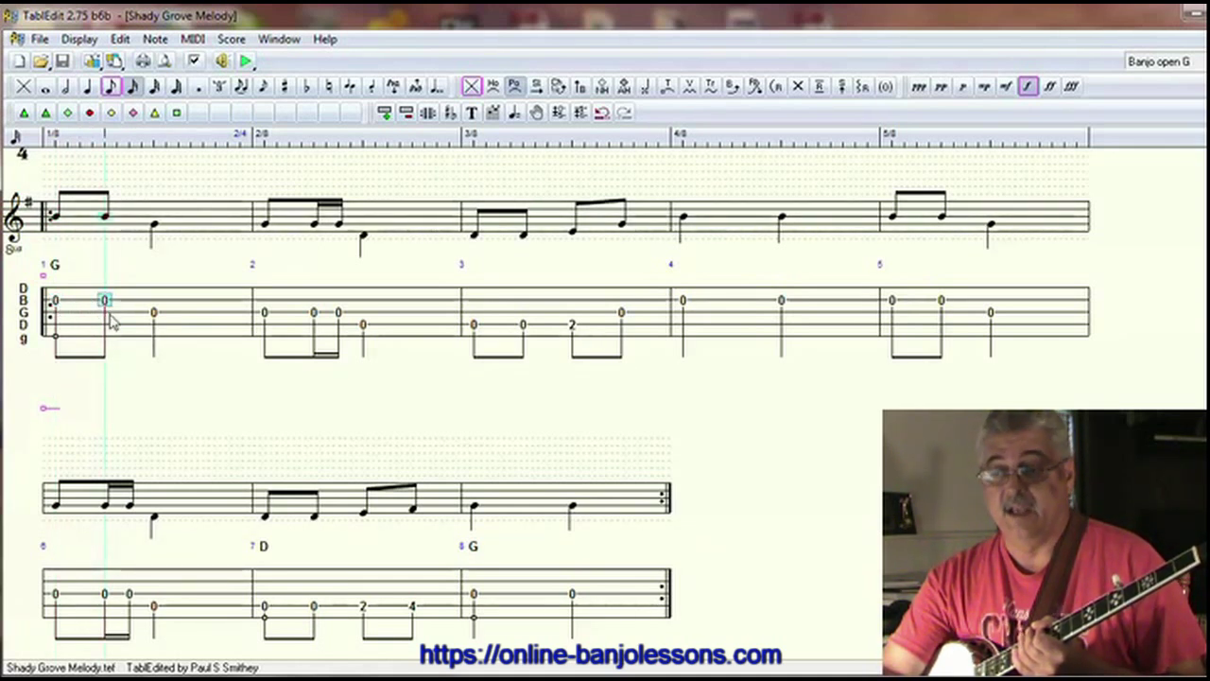
pyautogui.click(113, 299)
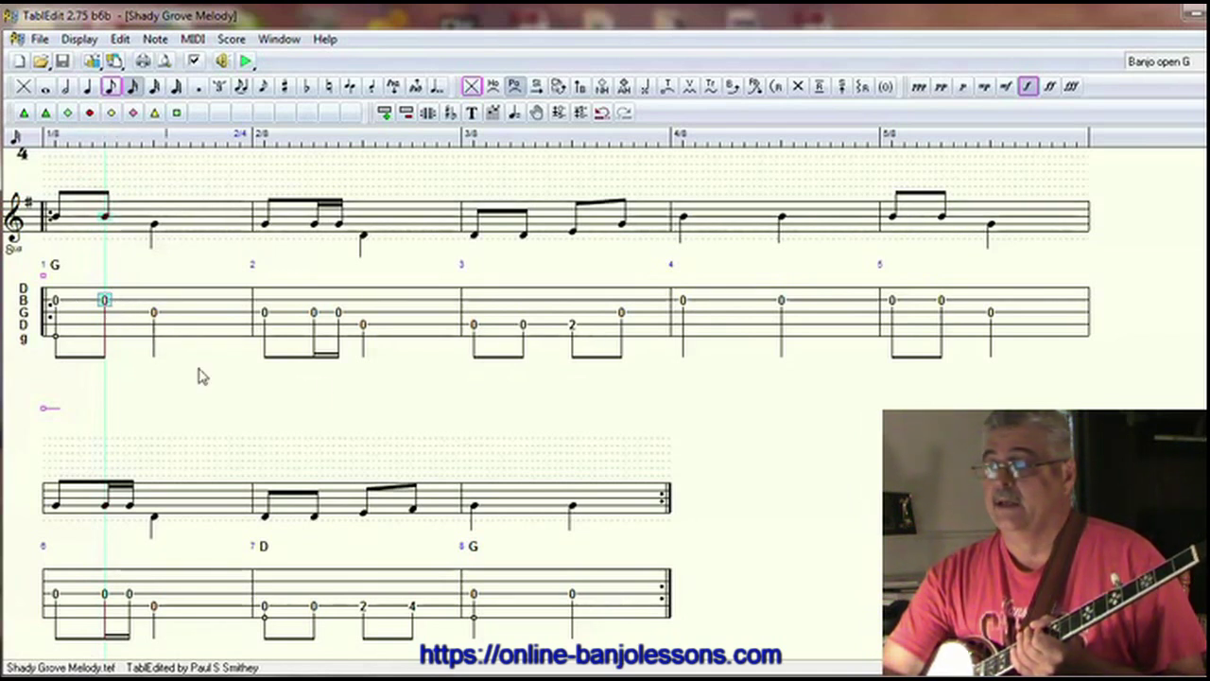
pyautogui.click(573, 326)
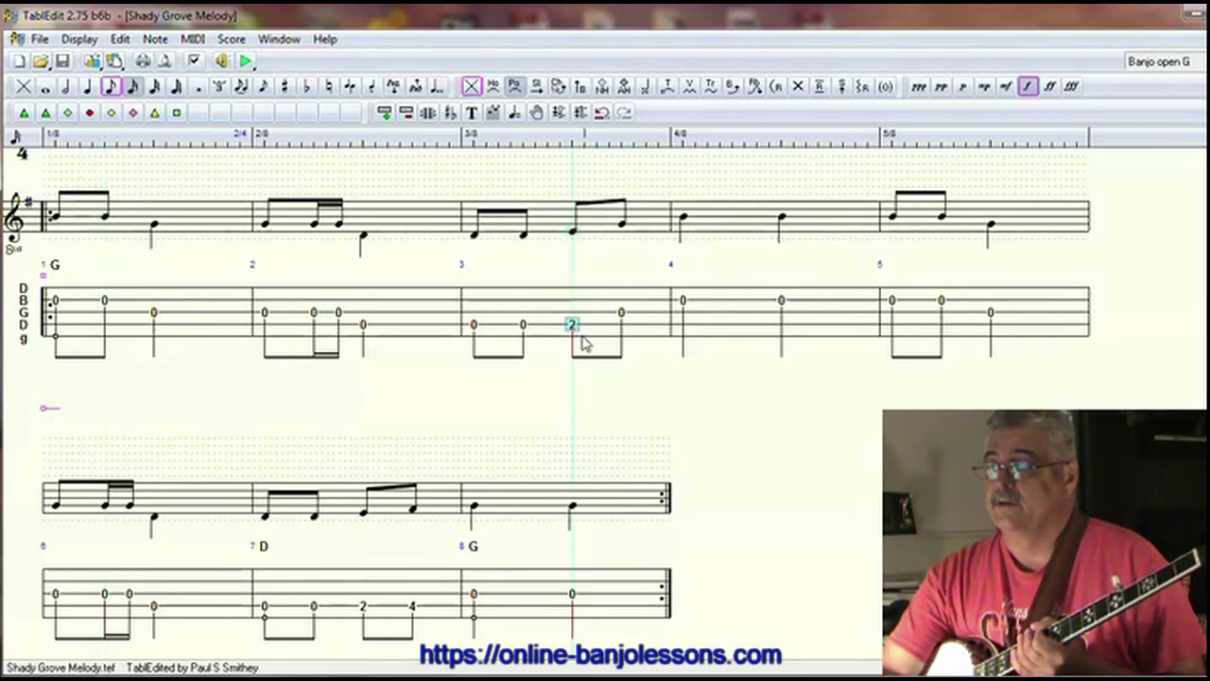
pyautogui.click(621, 313)
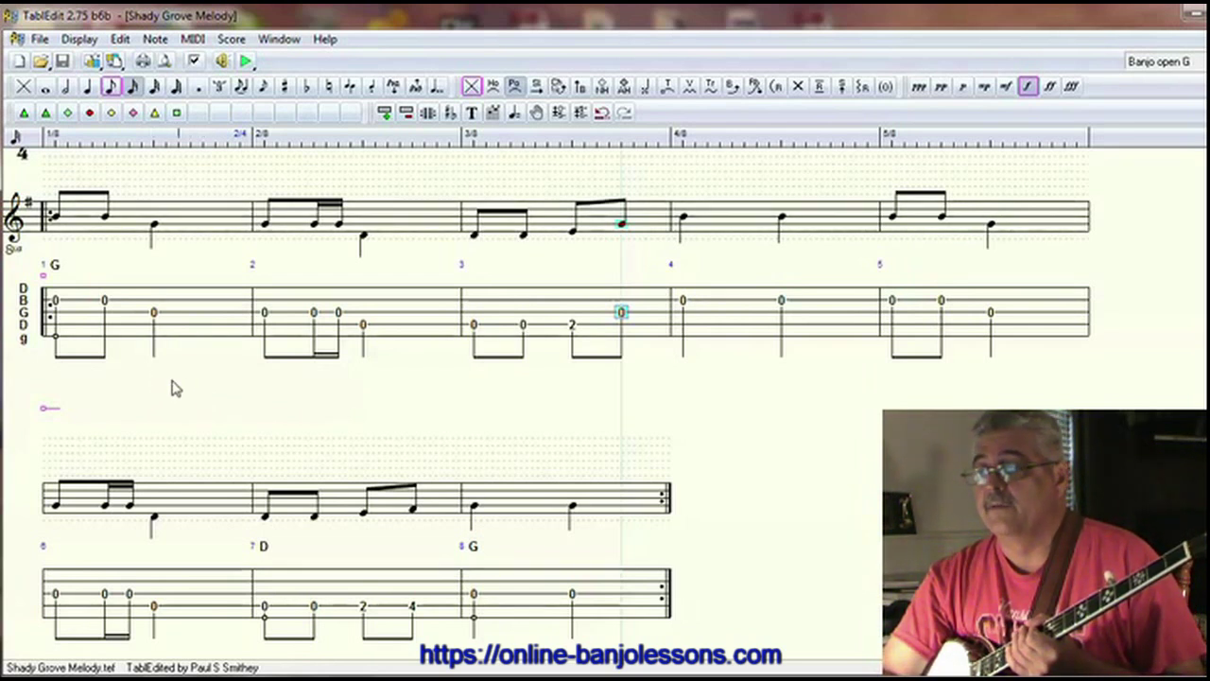
# Delete measure 1's second note and lengthen its first note to a quarter
pyautogui.click(106, 302)
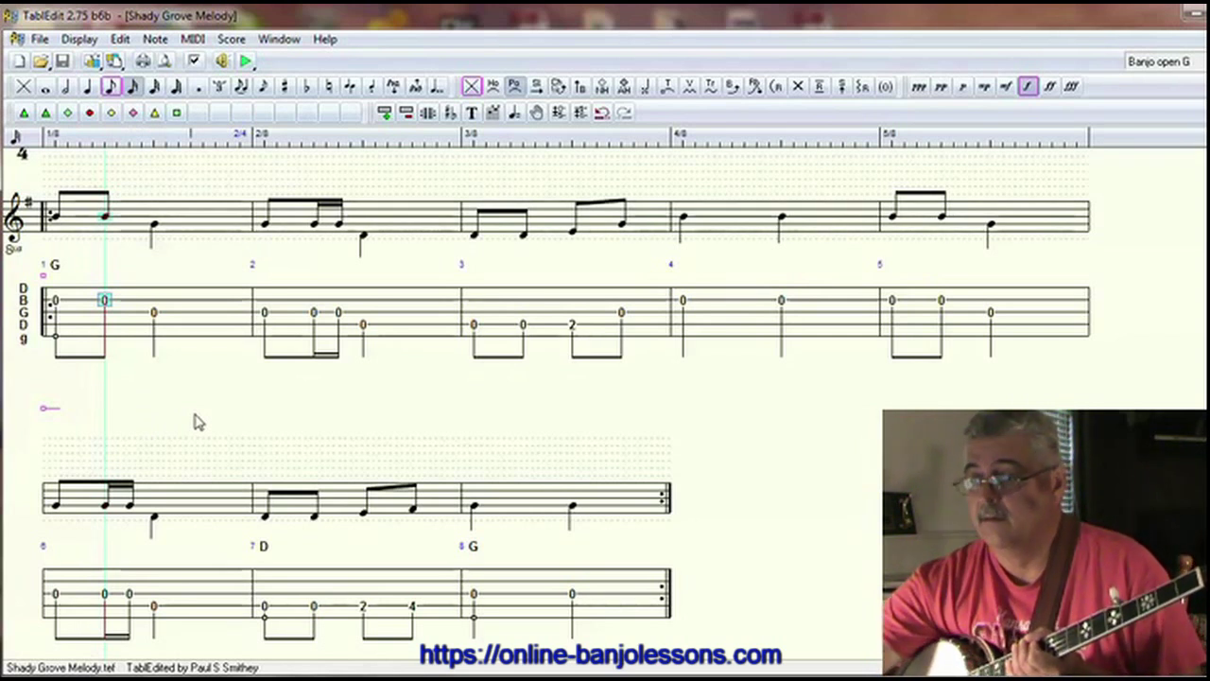
pyautogui.press('Delete')
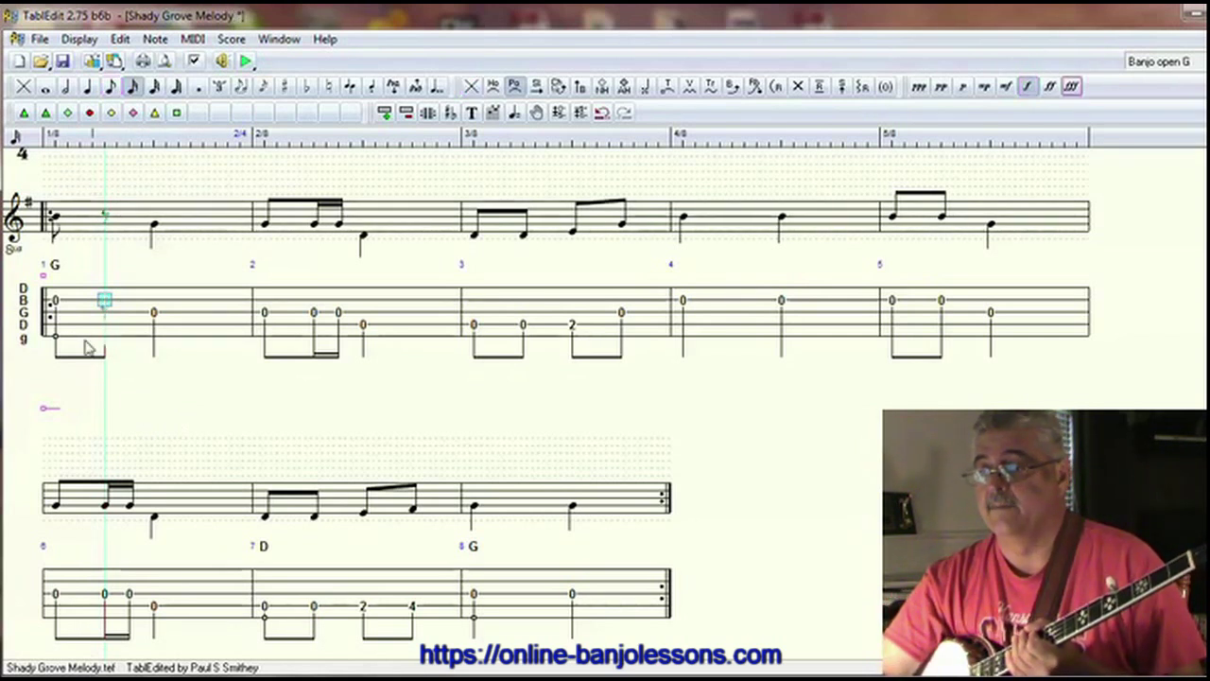
pyautogui.click(64, 304)
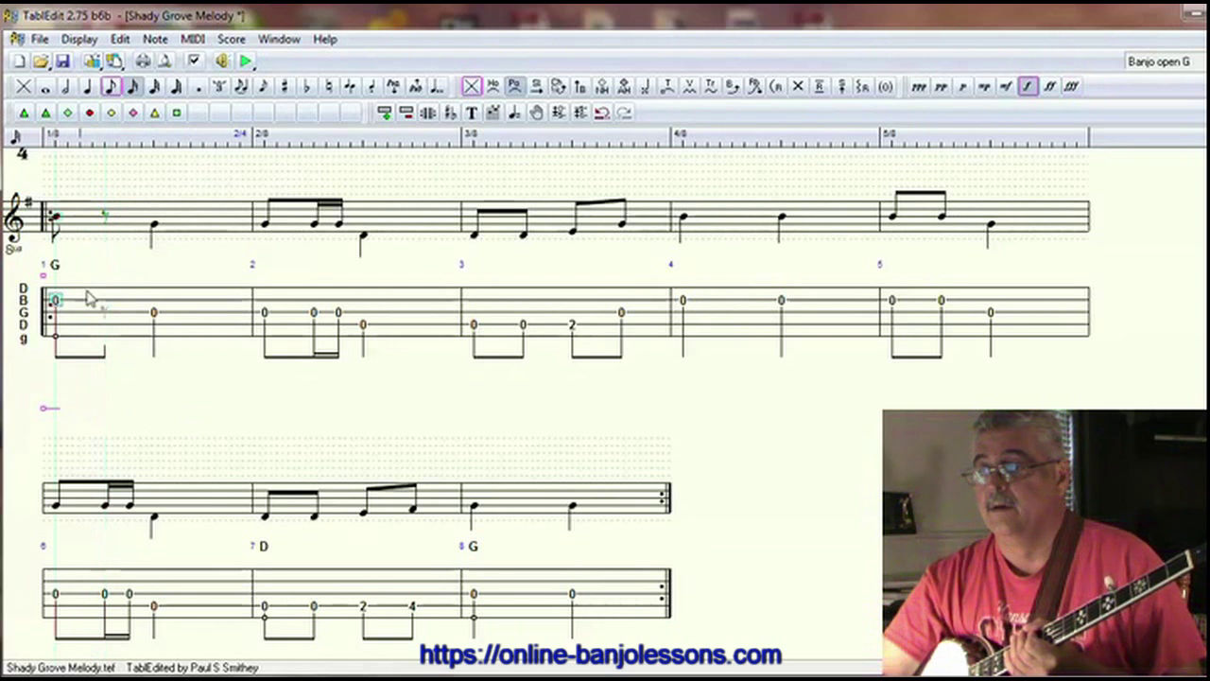
pyautogui.click(88, 86)
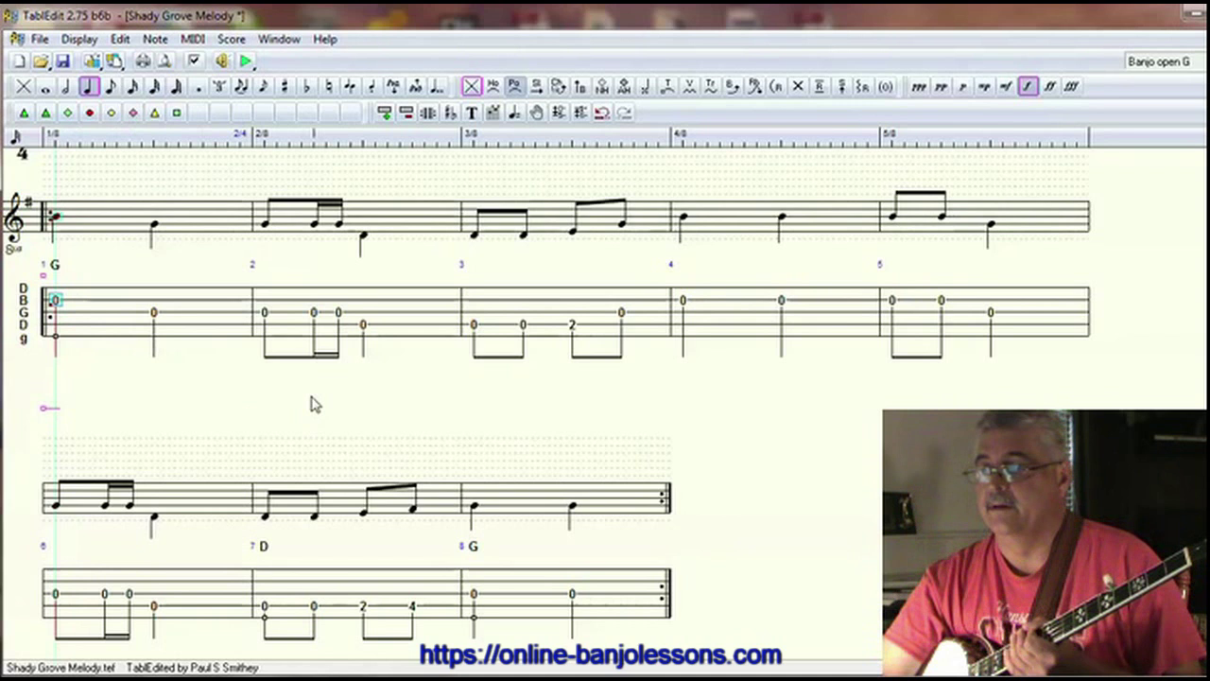
# Turn measure 2's third and fourth notes into rests and make its first note a quarter
pyautogui.click(266, 315)
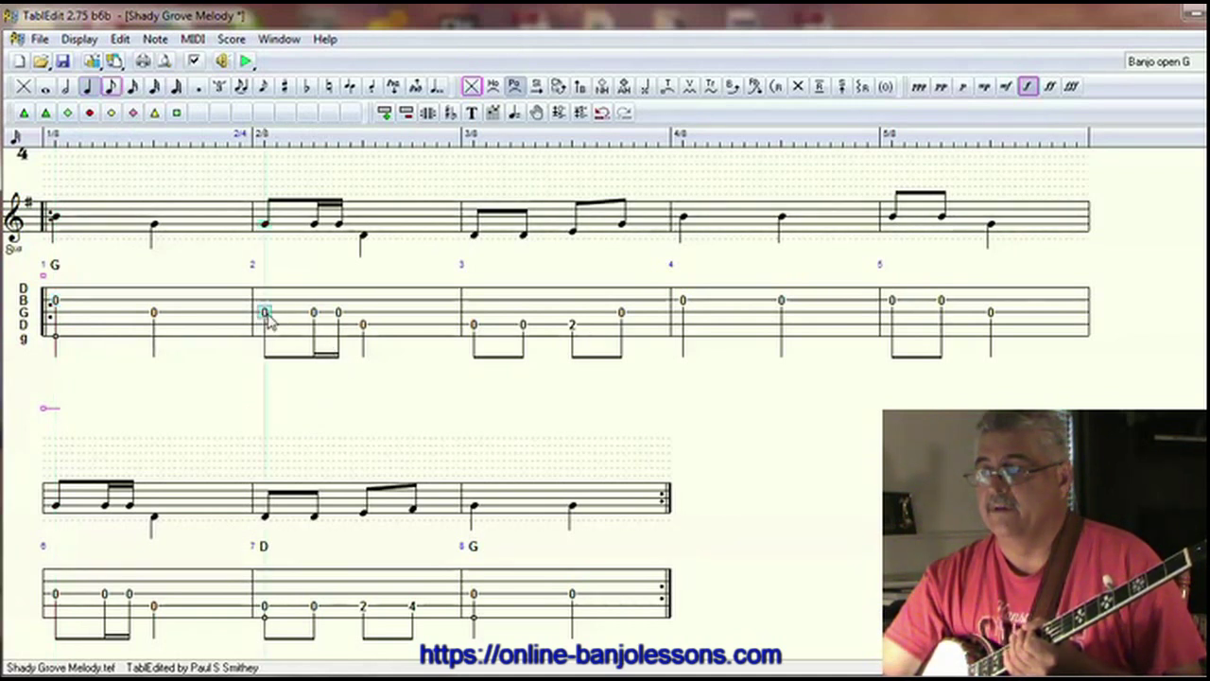
pyautogui.click(315, 313)
pyautogui.click(340, 315)
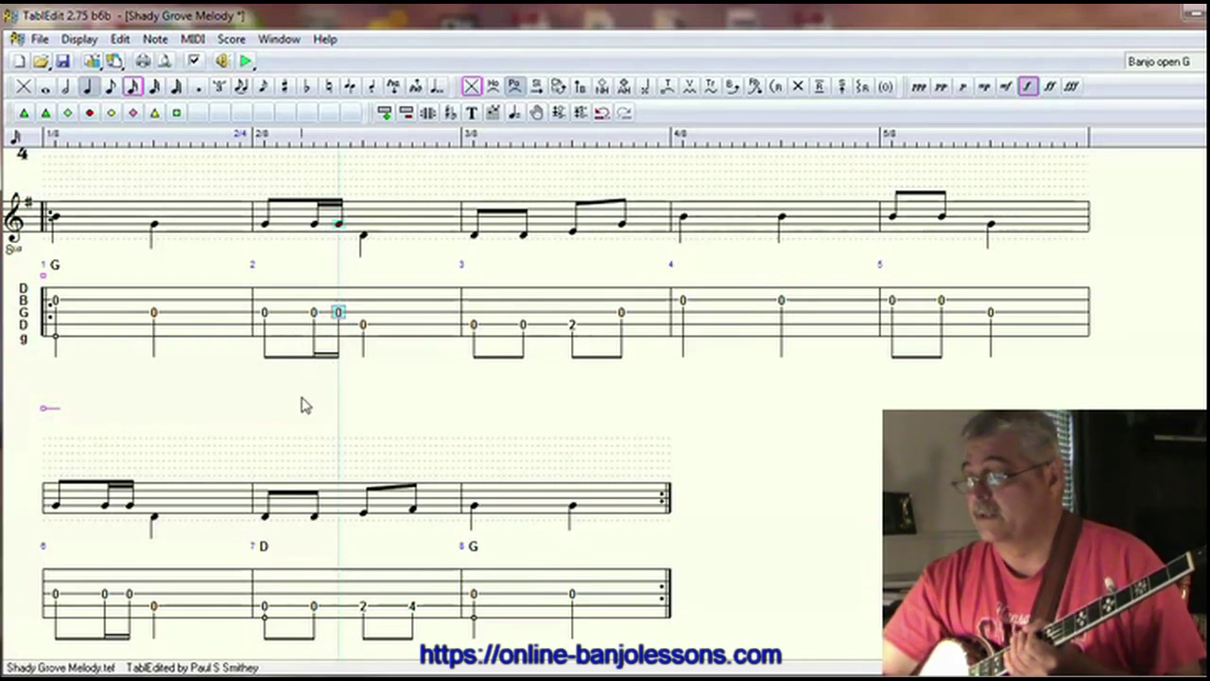
pyautogui.press('Delete')
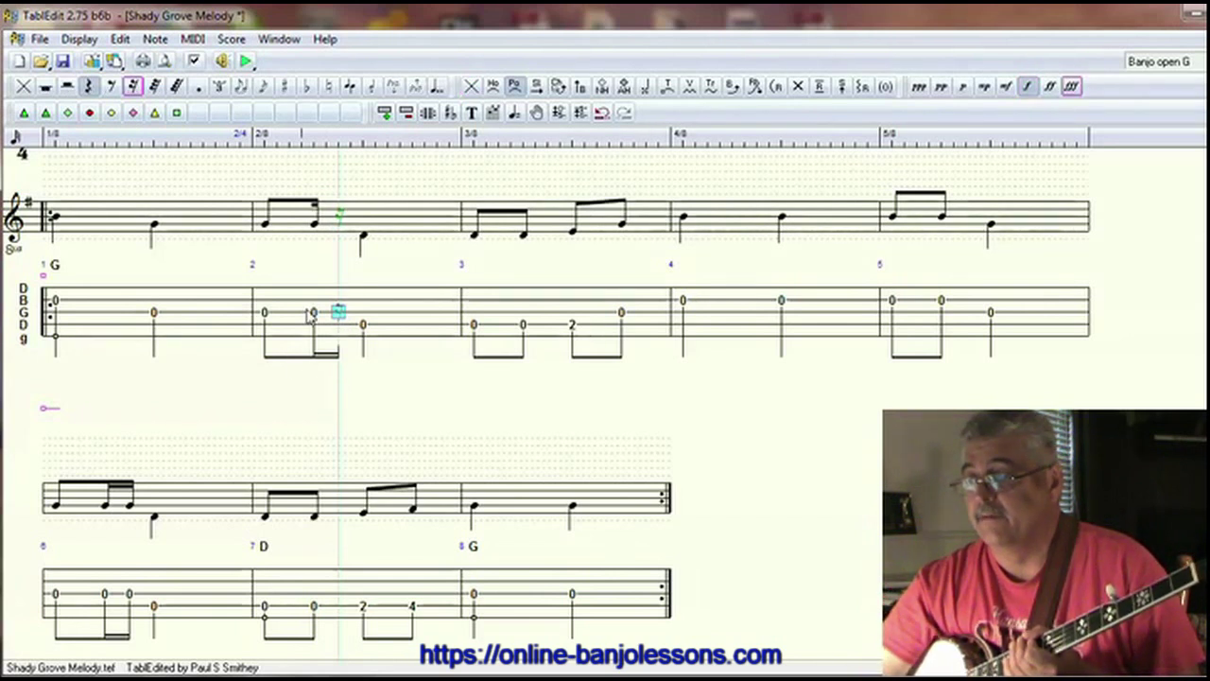
pyautogui.click(315, 314)
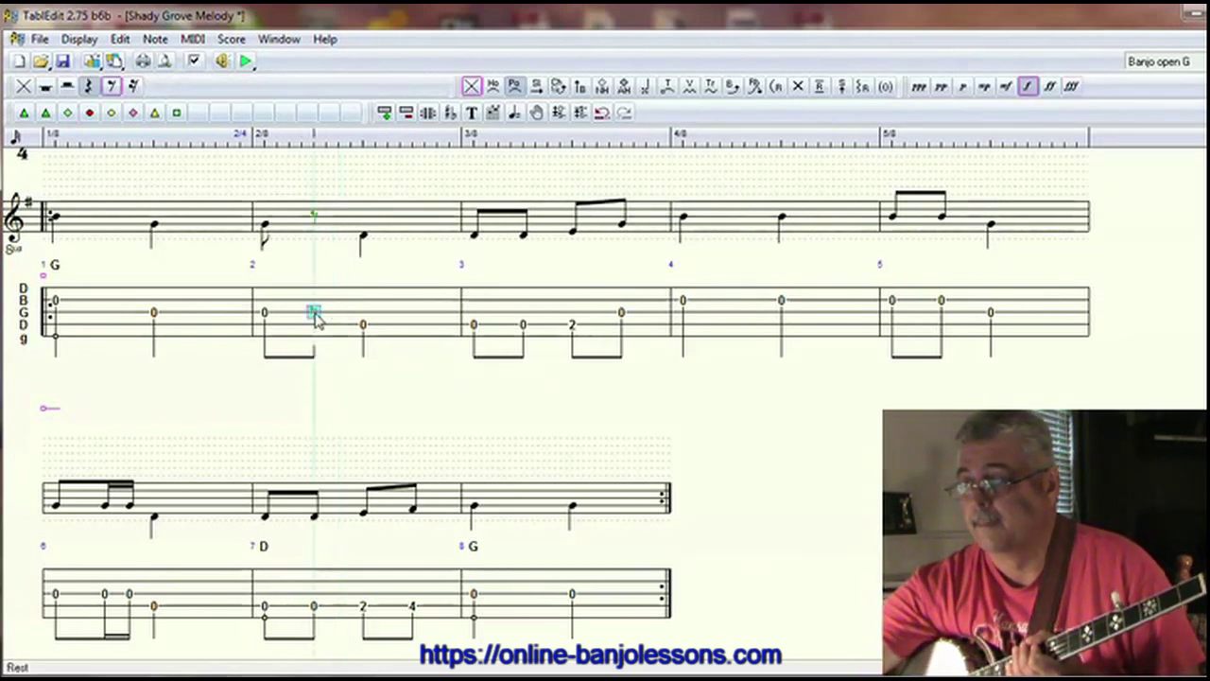
pyautogui.press('Delete')
pyautogui.click(268, 317)
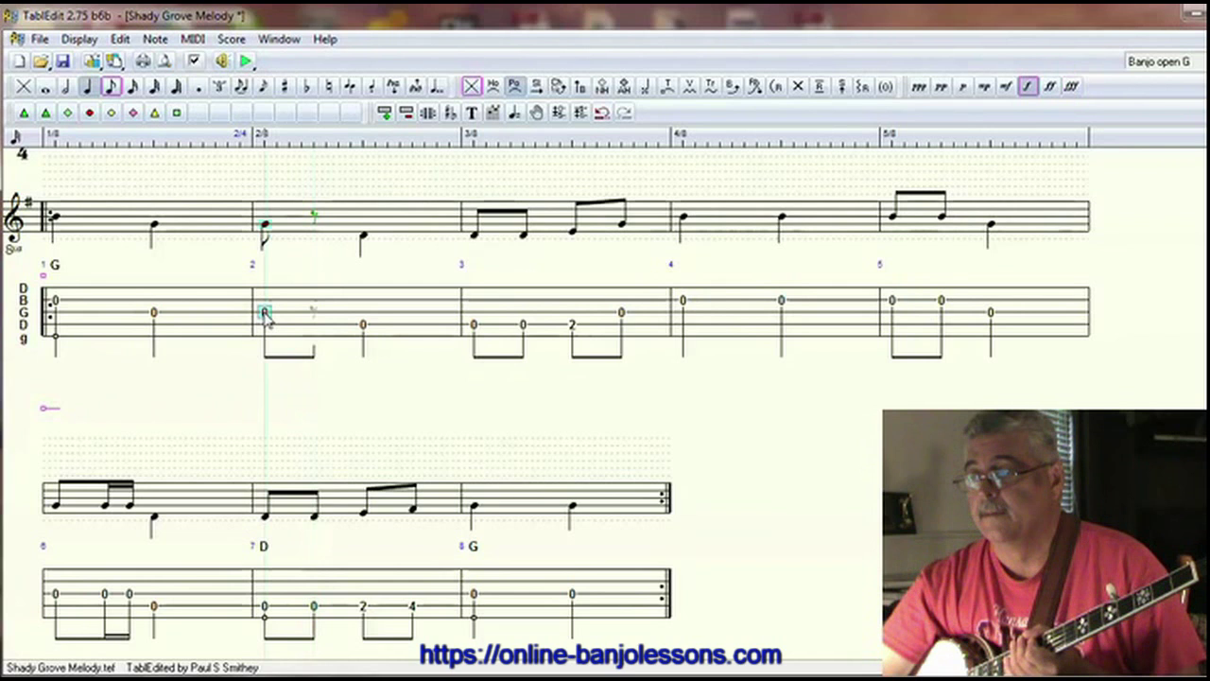
pyautogui.click(87, 86)
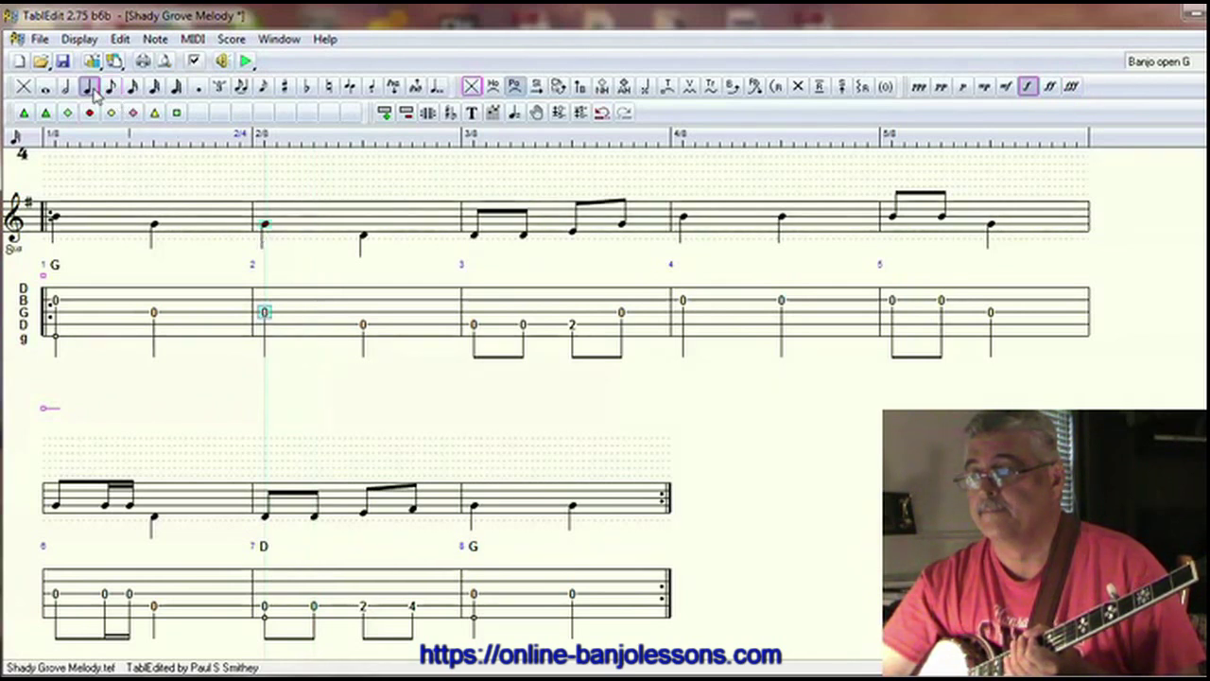
# Delete measure 3's second note and make its first note a quarter
pyautogui.click(475, 325)
pyautogui.click(523, 325)
pyautogui.press('Delete')
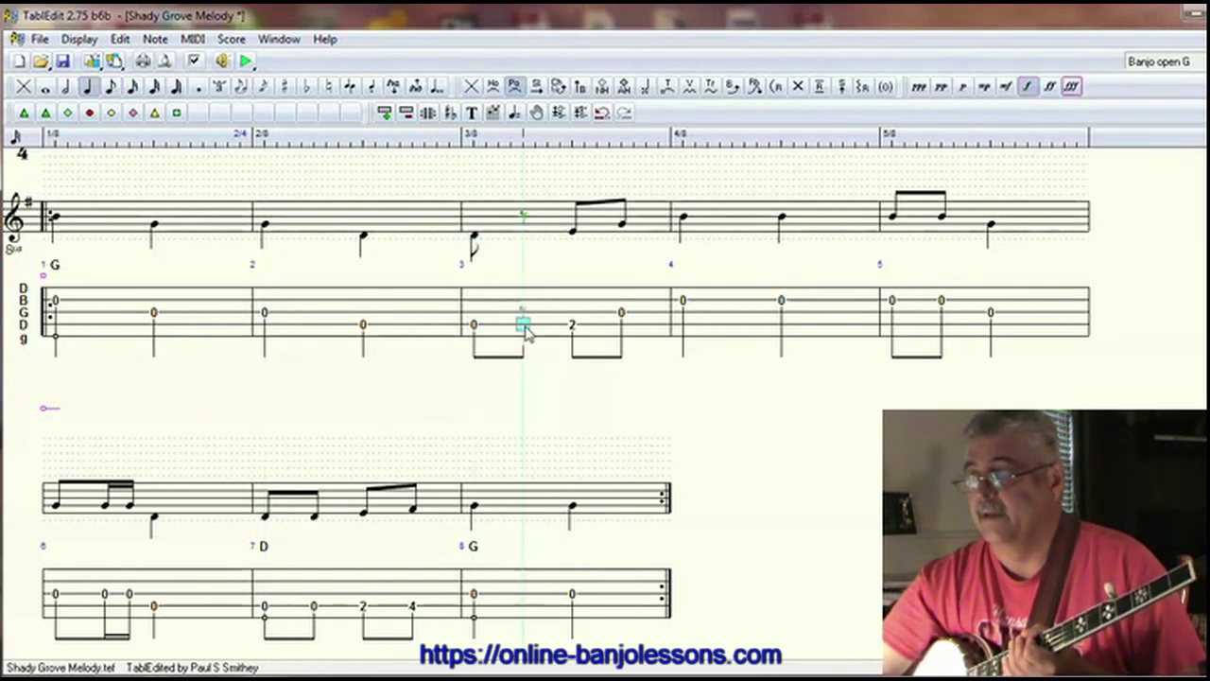
pyautogui.click(475, 325)
pyautogui.click(88, 86)
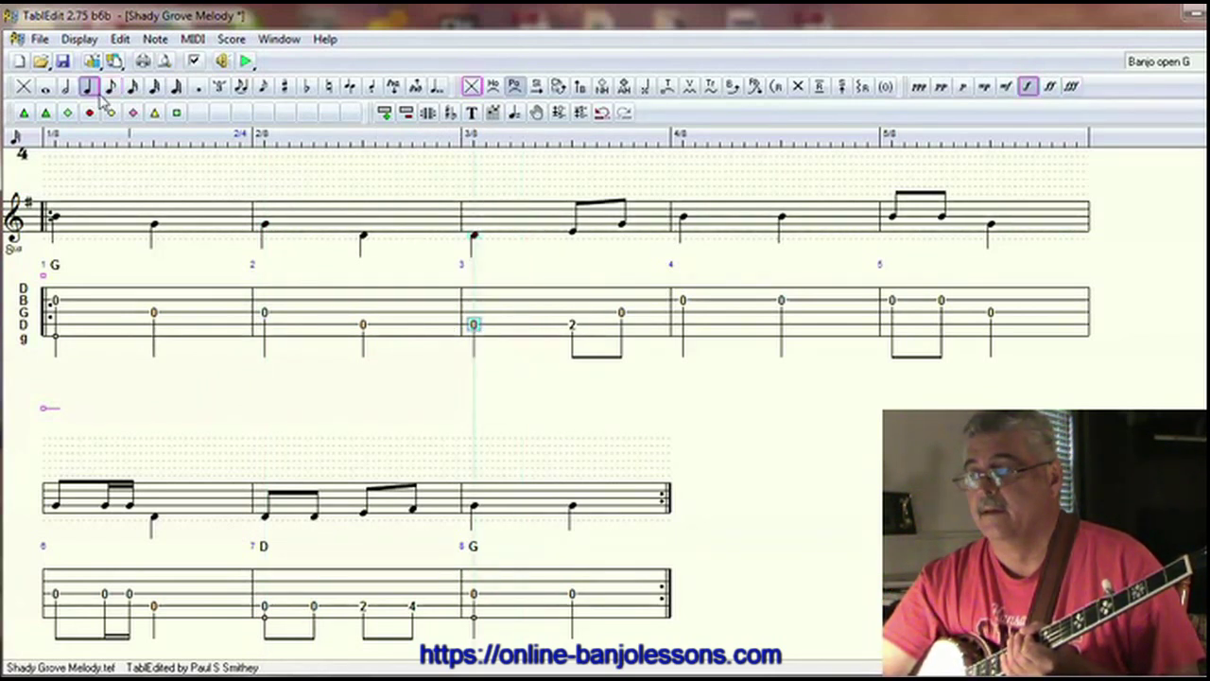
# Review the remaining notes of measure 3 and the two notes of measure 4
pyautogui.click(573, 327)
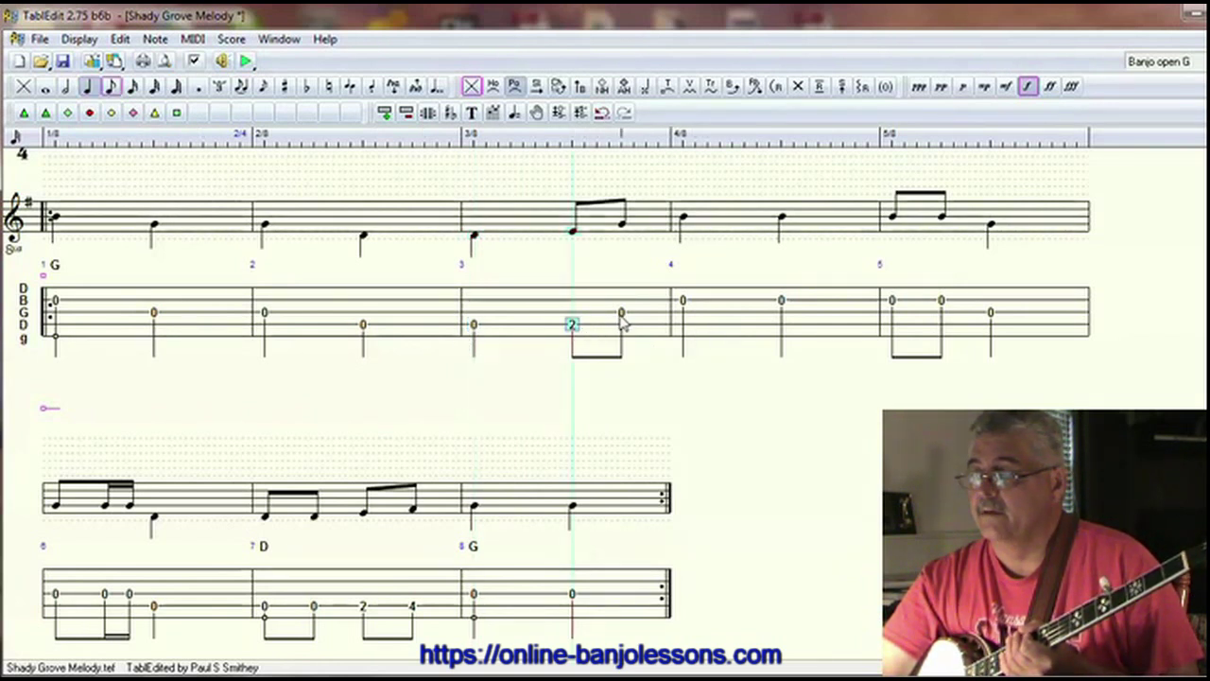
pyautogui.click(621, 313)
pyautogui.click(572, 327)
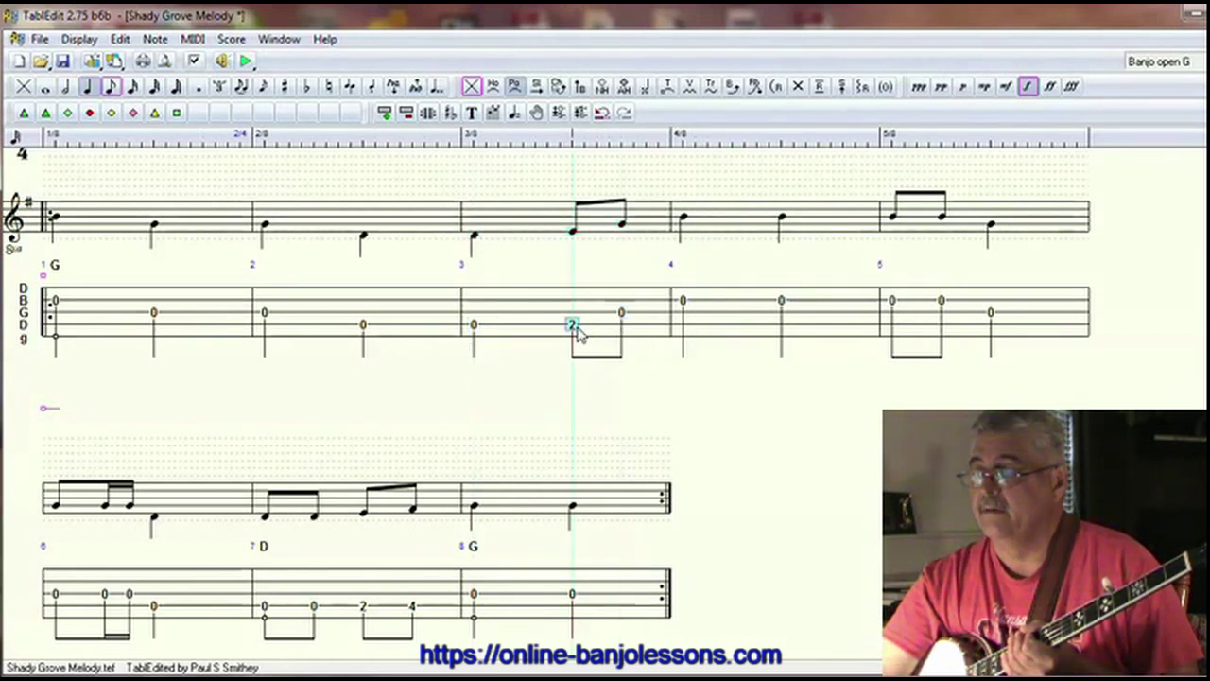
pyautogui.click(621, 313)
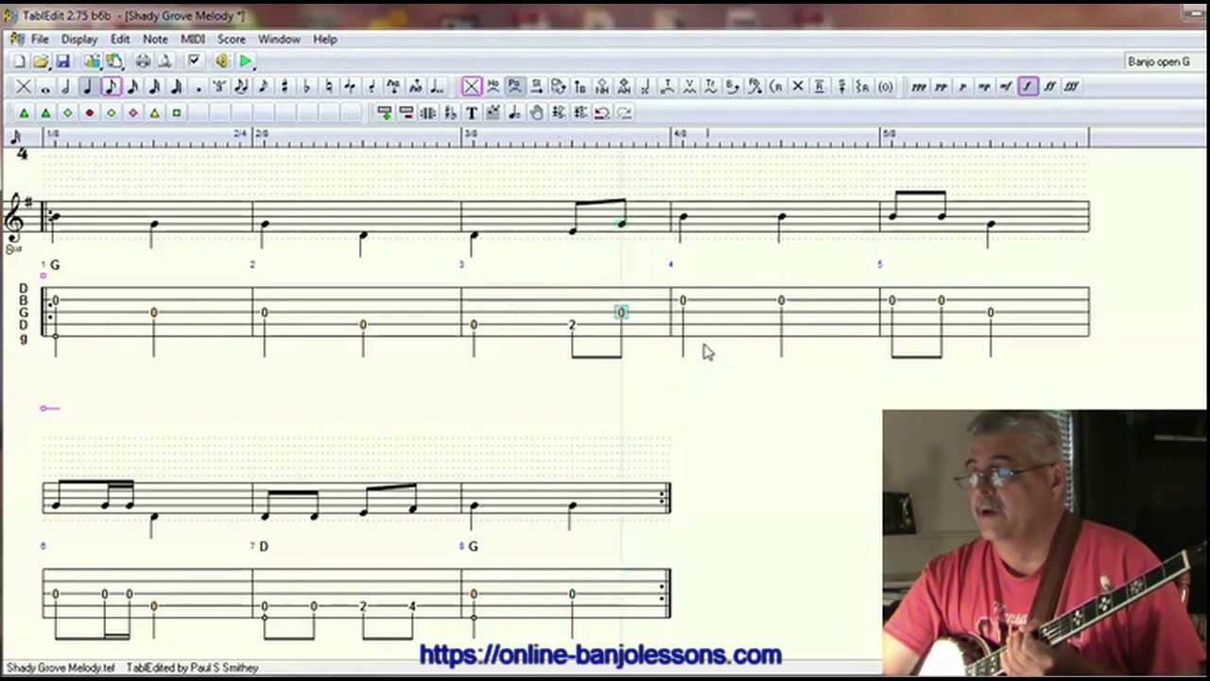
pyautogui.click(685, 303)
pyautogui.click(780, 304)
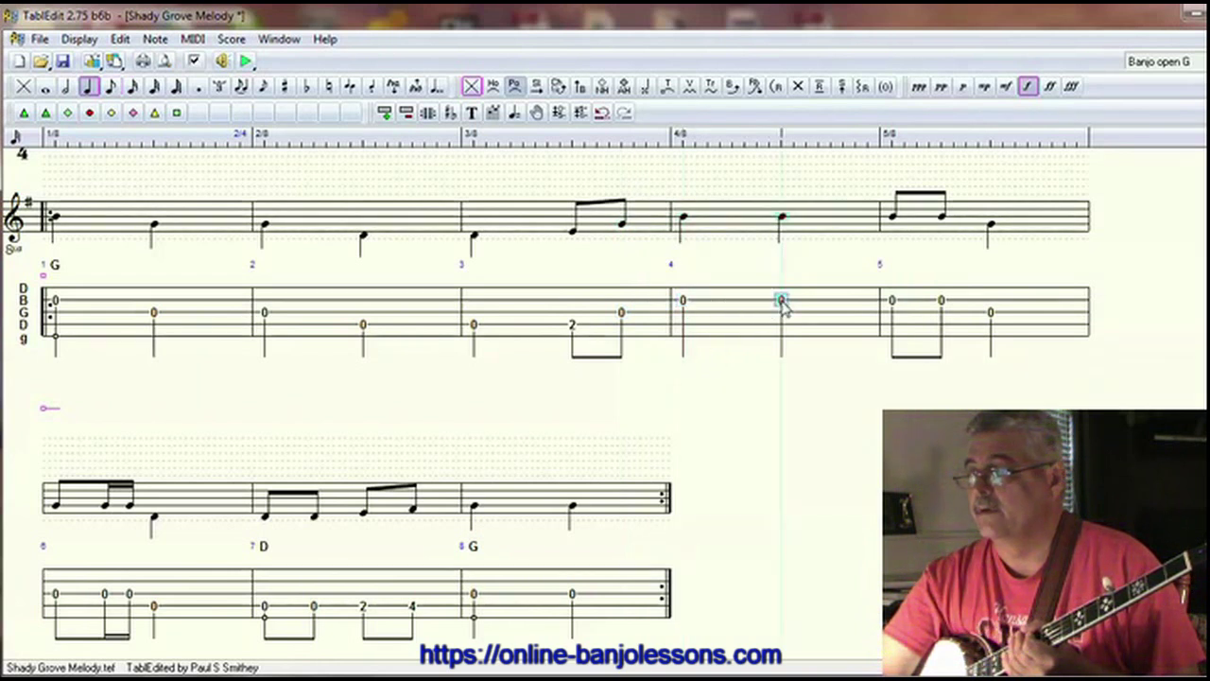
# Delete measure 5's second eighth note and make its first 0 a quarter
pyautogui.click(892, 304)
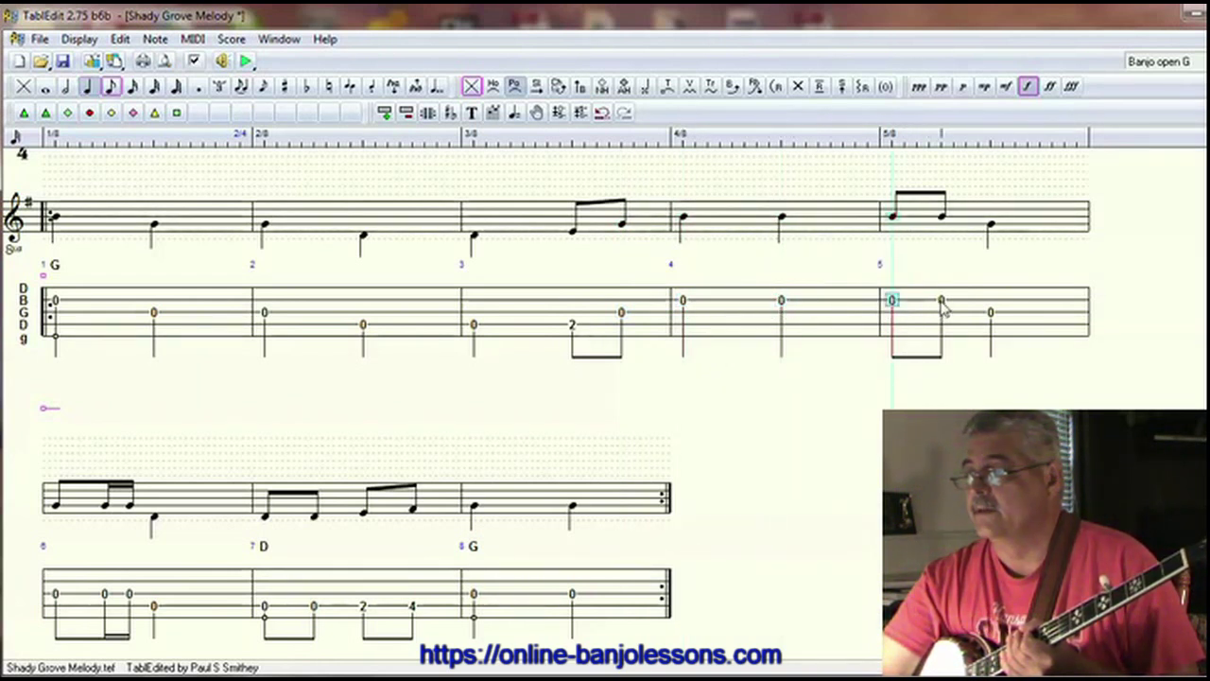
pyautogui.click(942, 305)
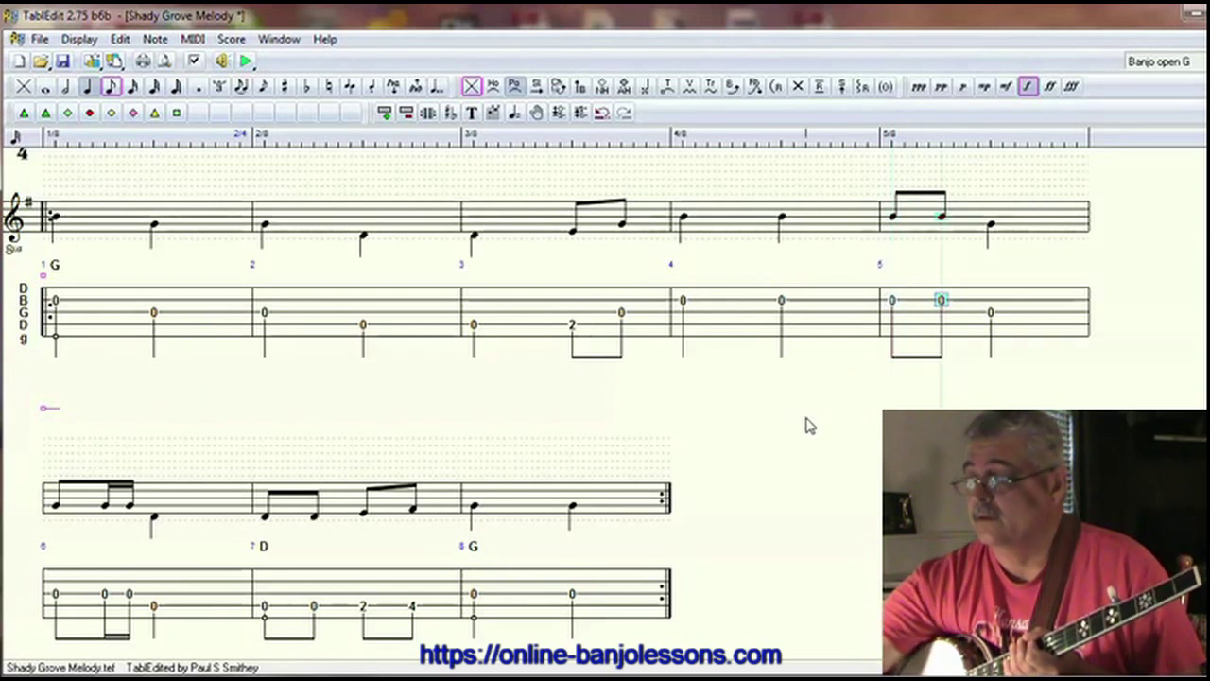
pyautogui.press('Delete')
pyautogui.click(892, 302)
pyautogui.click(88, 89)
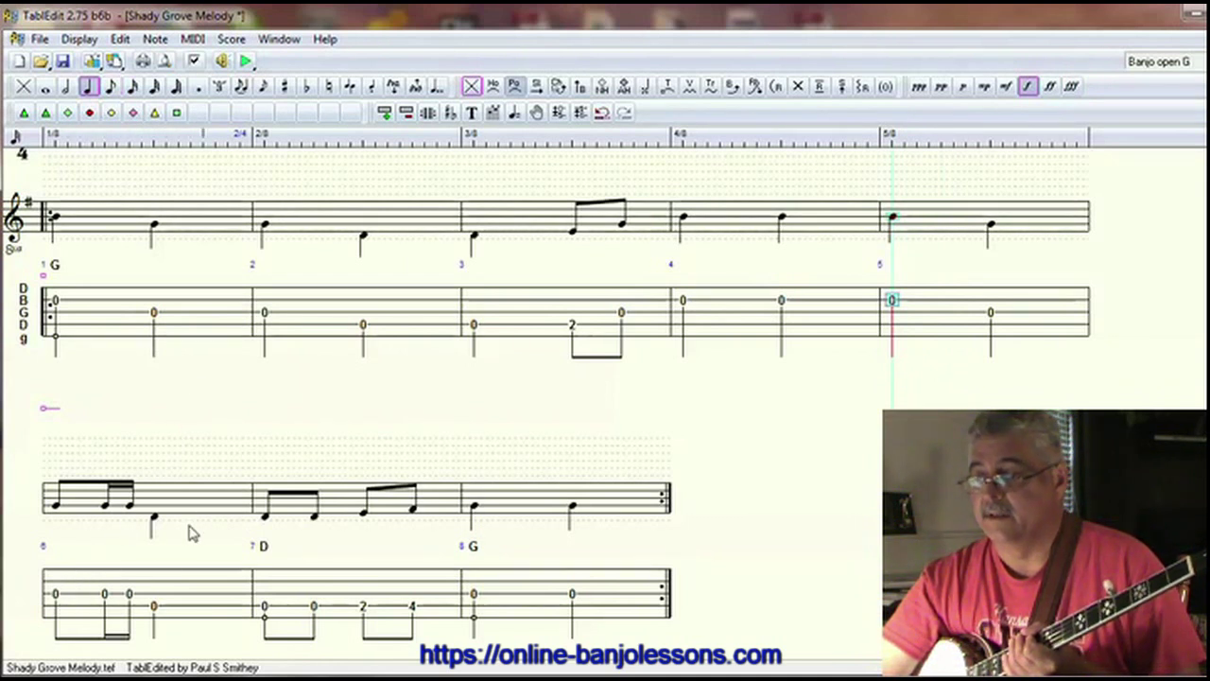
# Remove measure 6's third note and lengthen its first note to a quarter
pyautogui.click(130, 595)
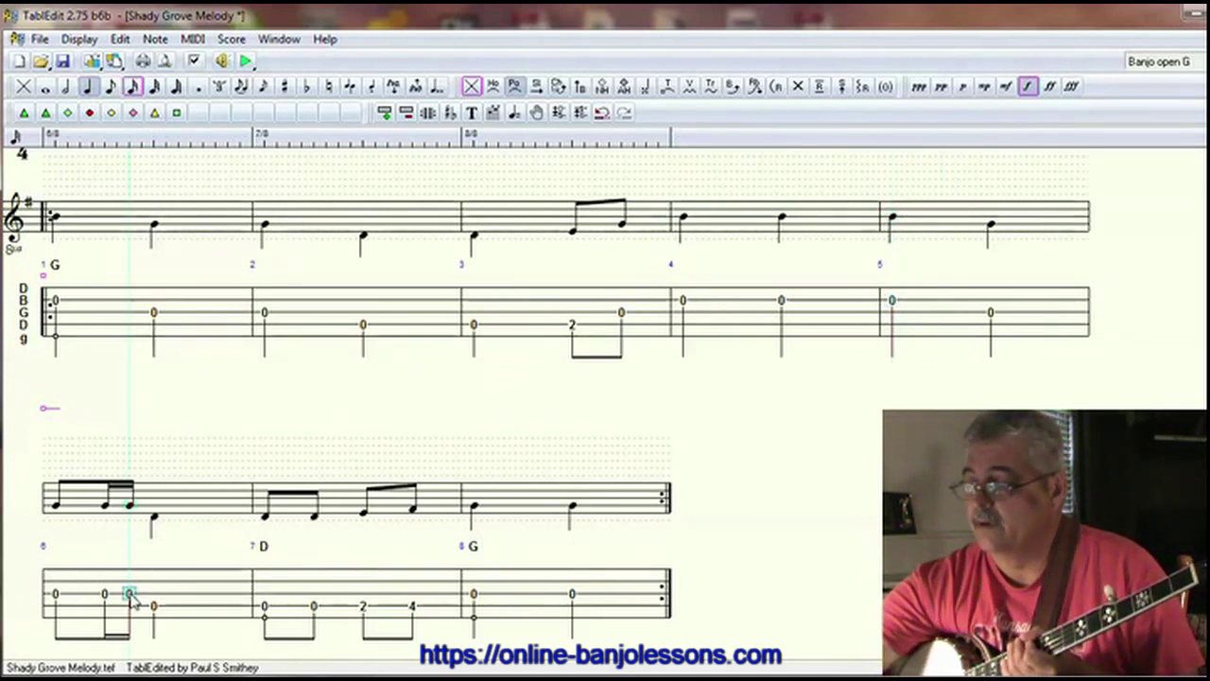
pyautogui.press('Delete')
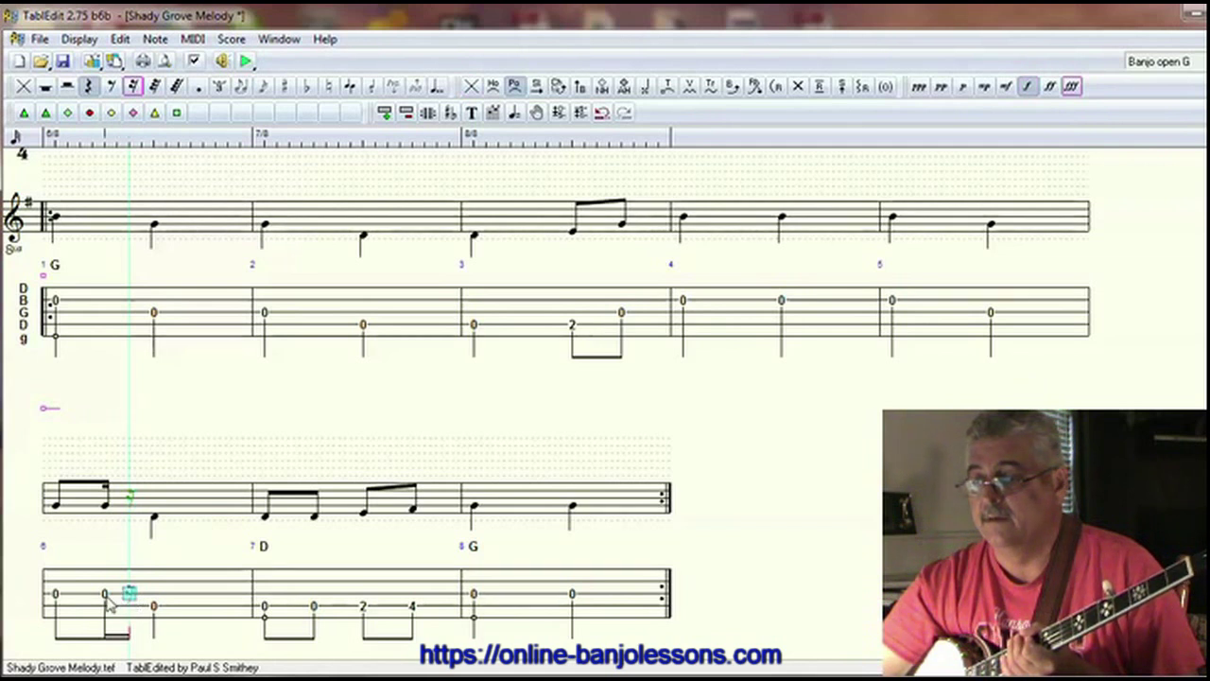
pyautogui.click(107, 597)
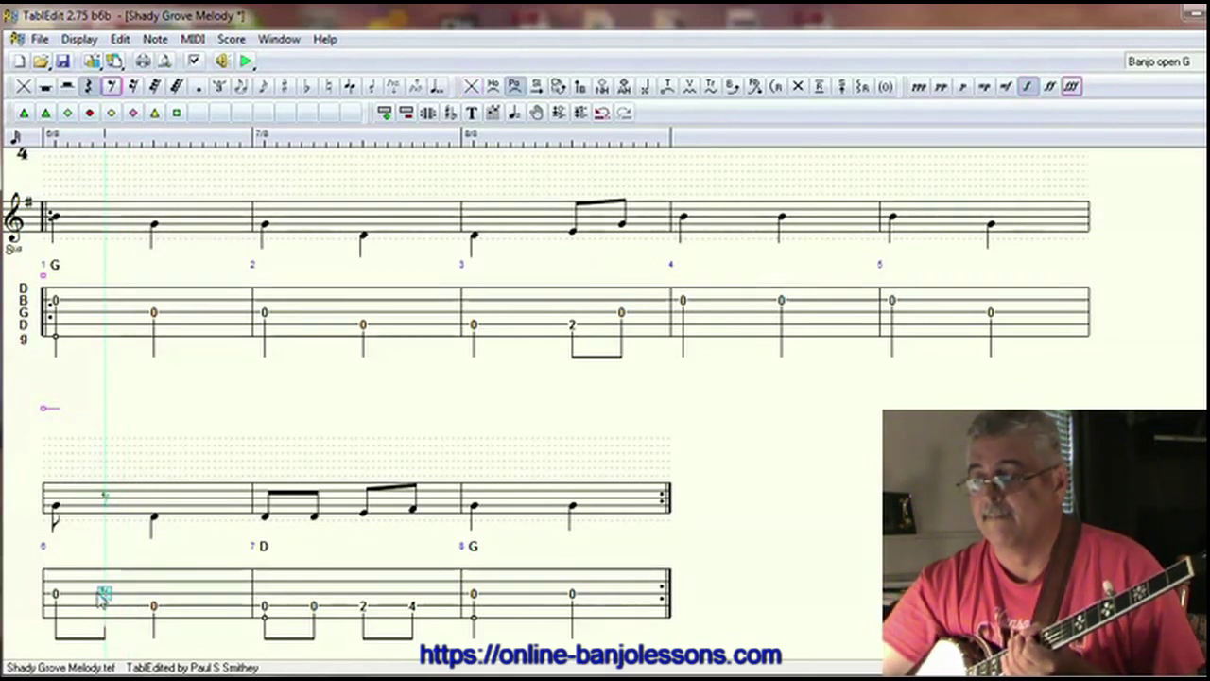
pyautogui.press('Left')
pyautogui.press('q')
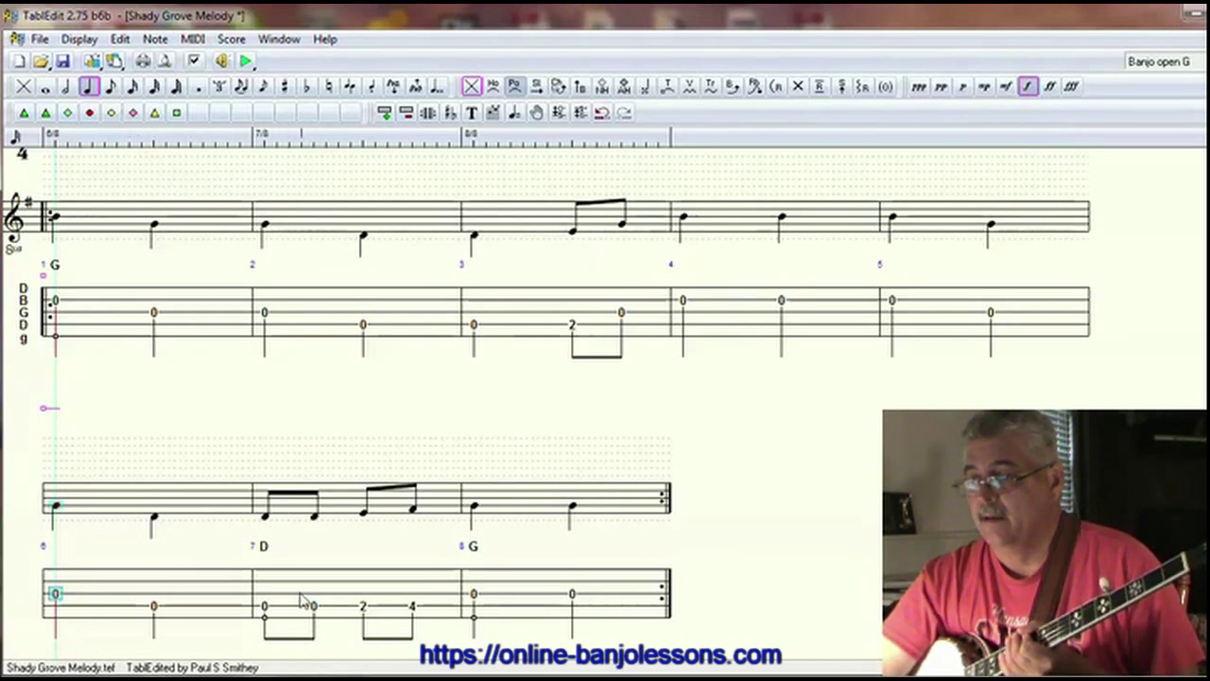
# Delete measure 7's second 0 and make its first note a quarter
pyautogui.click(265, 610)
pyautogui.click(314, 606)
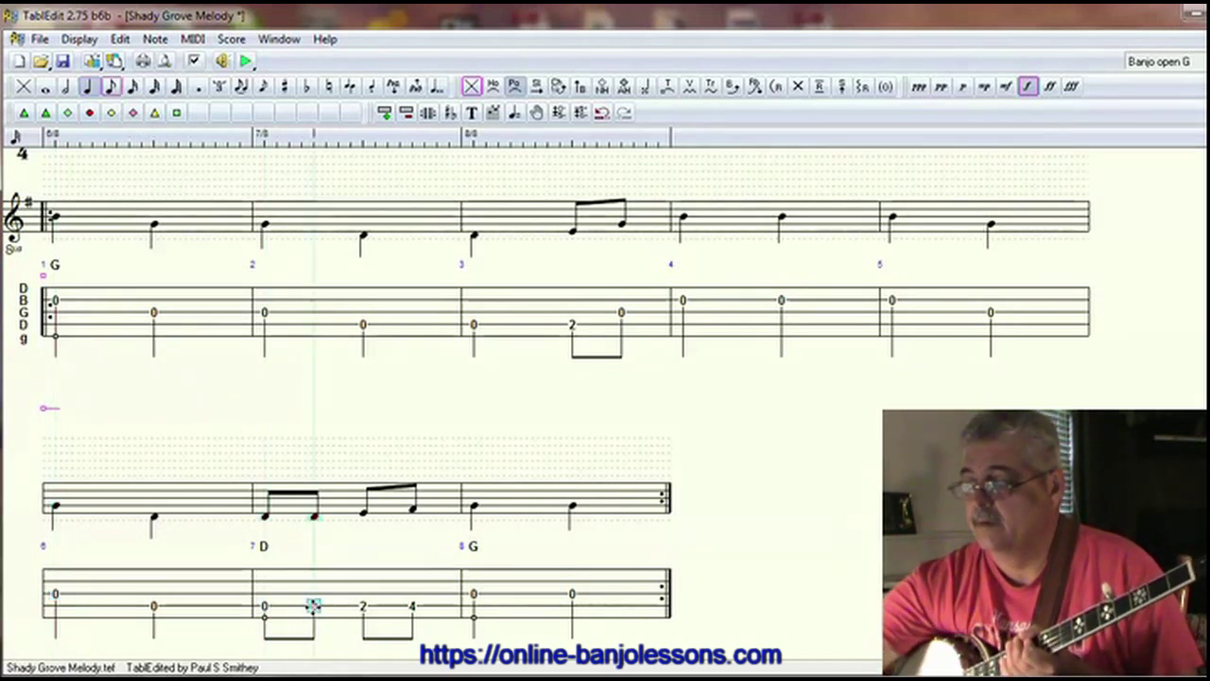
pyautogui.press('Delete')
pyautogui.click(264, 607)
pyautogui.click(86, 88)
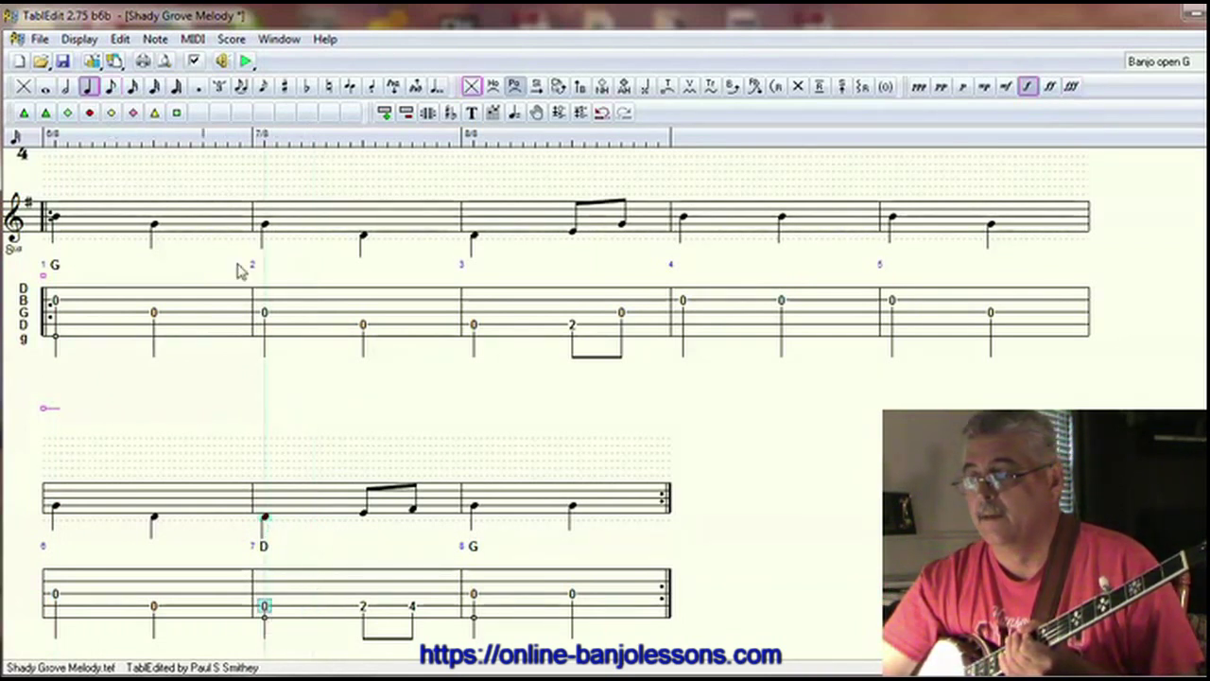
pyautogui.click(364, 608)
pyautogui.click(412, 608)
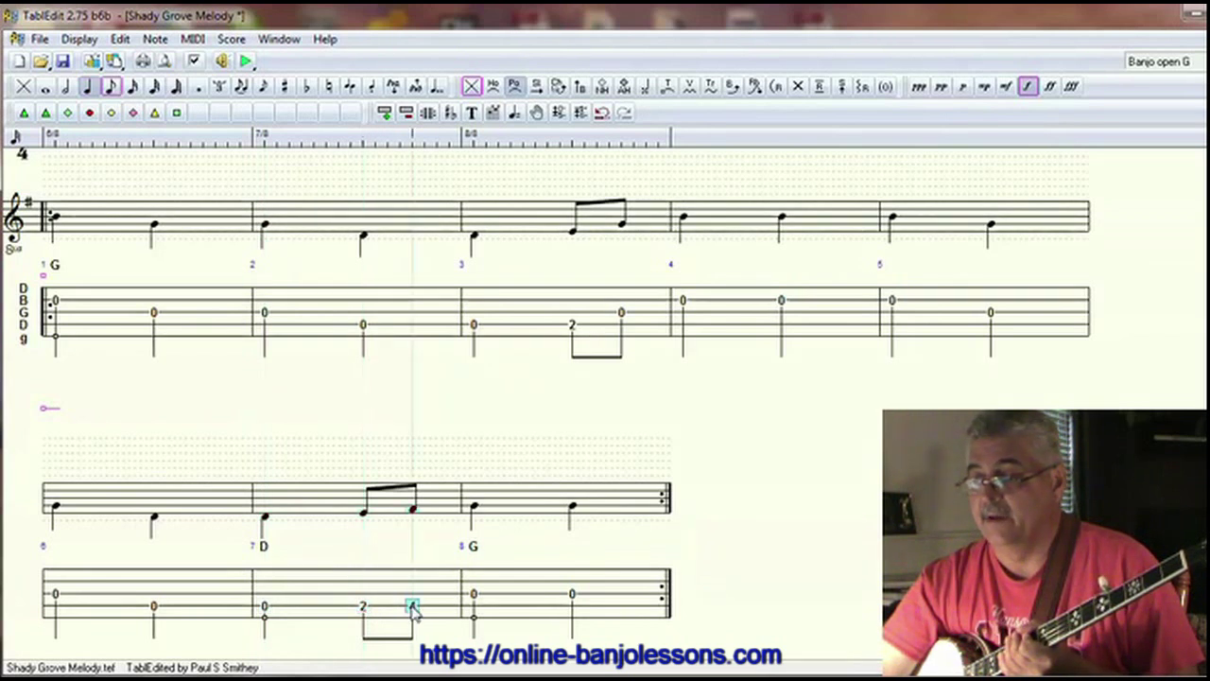
pyautogui.click(473, 593)
pyautogui.click(572, 594)
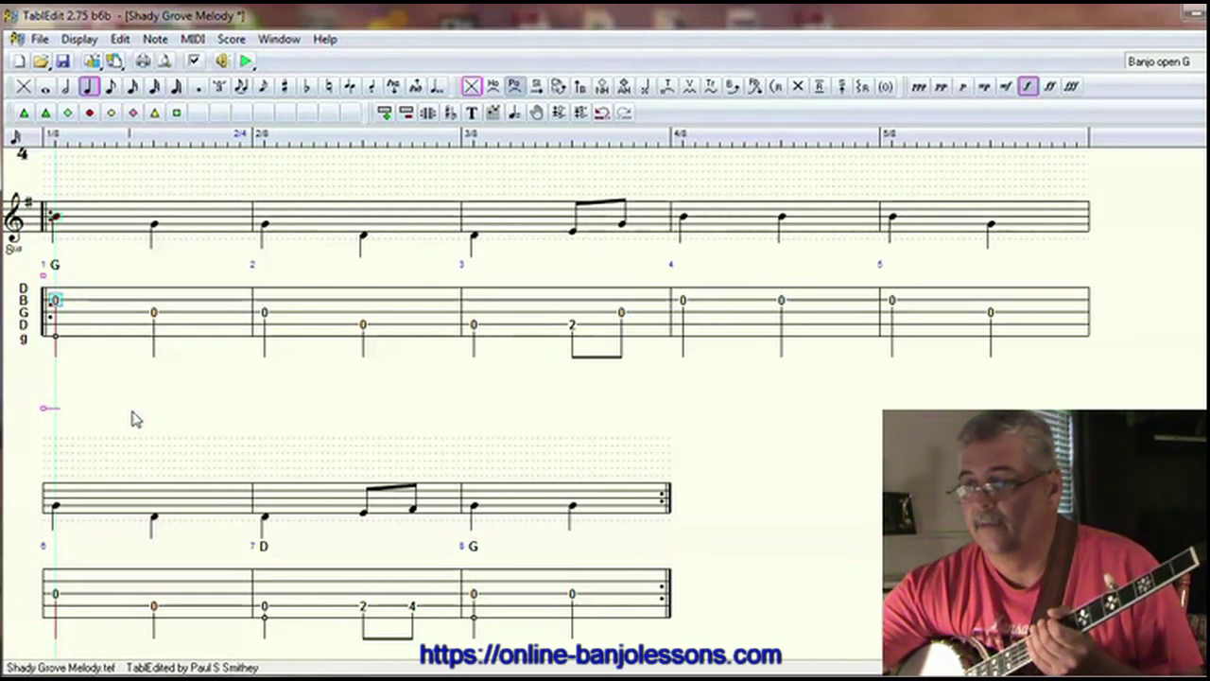
# Enter a sixteenth roll in measure 1: 2 on G, then open B, fifth and first strings
pyautogui.press('Down')
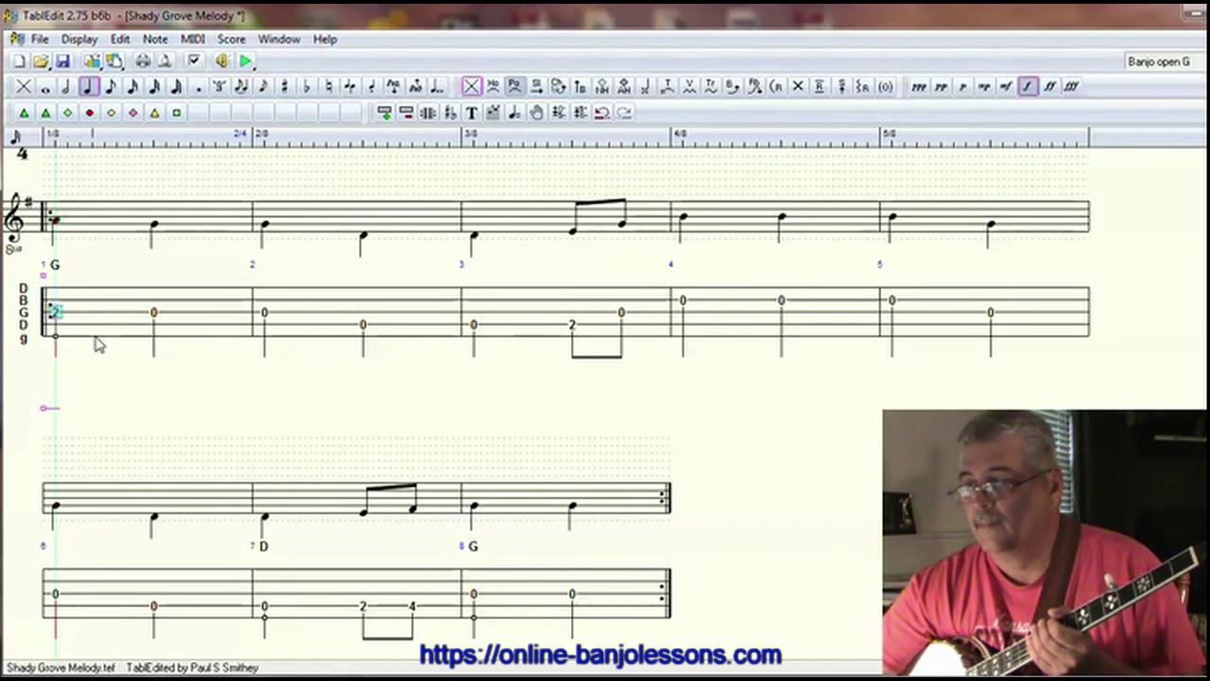
pyautogui.write('2')
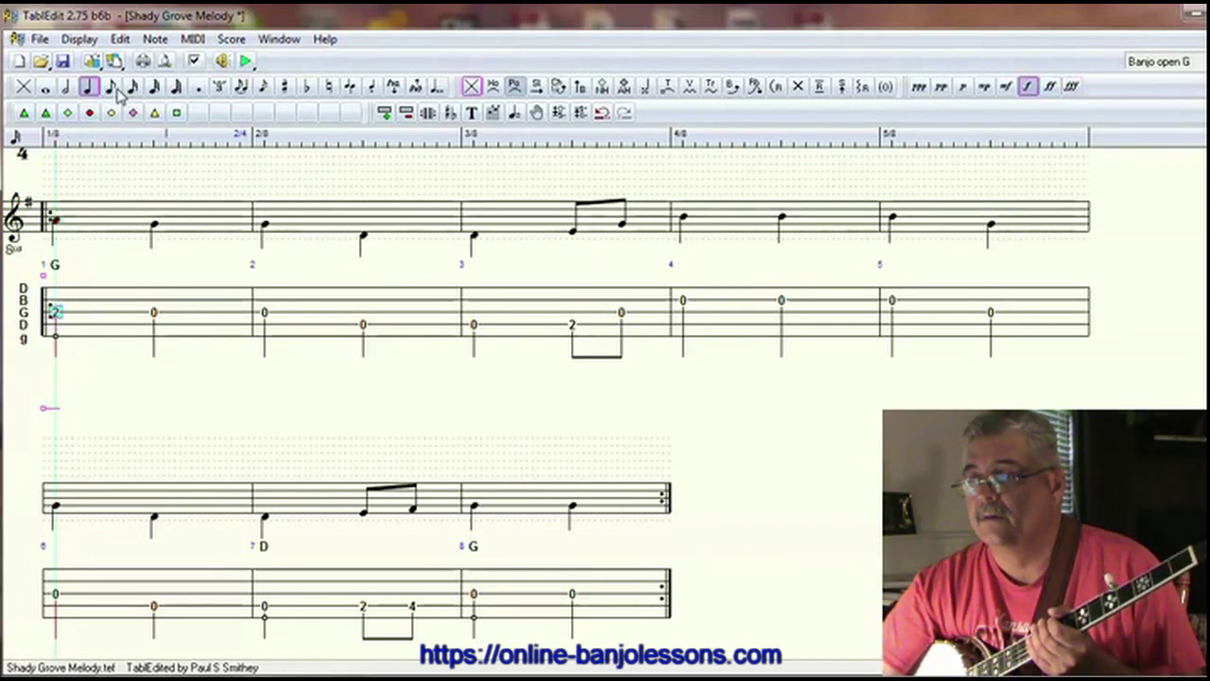
pyautogui.click(132, 87)
pyautogui.click(82, 313)
pyautogui.press('Up')
pyautogui.write('0')
pyautogui.press('Right')
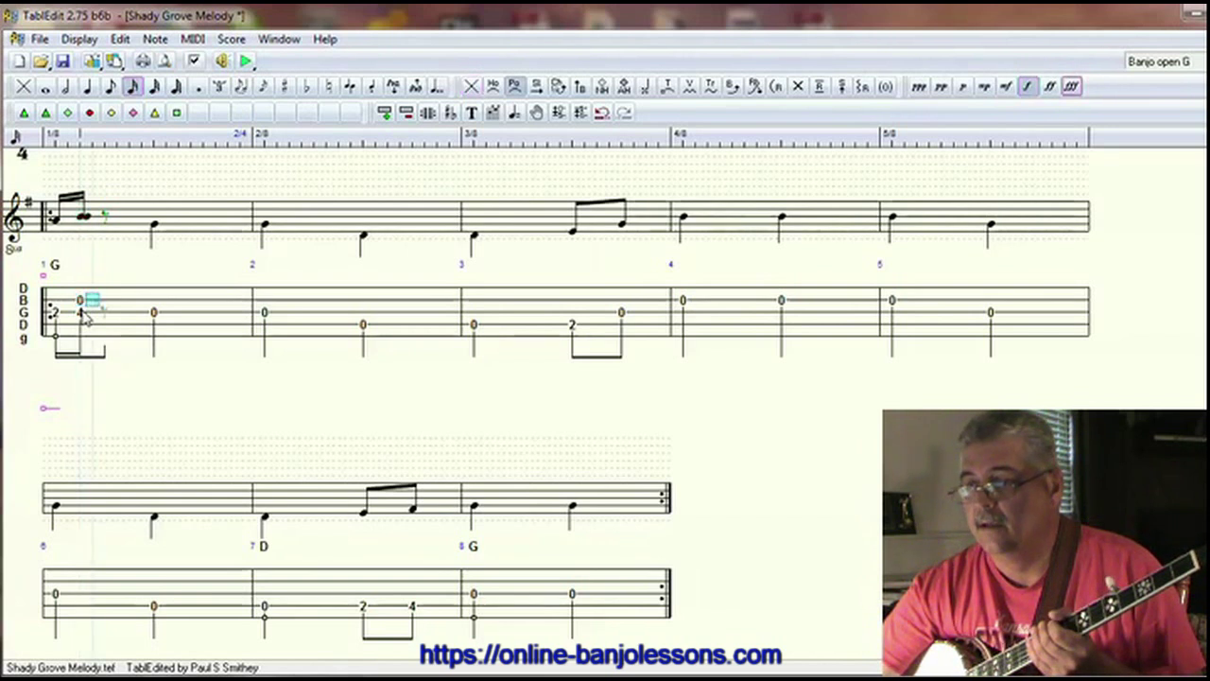
pyautogui.press('Down')
pyautogui.press('Down')
pyautogui.press('Down')
pyautogui.write('0')
pyautogui.press('Right')
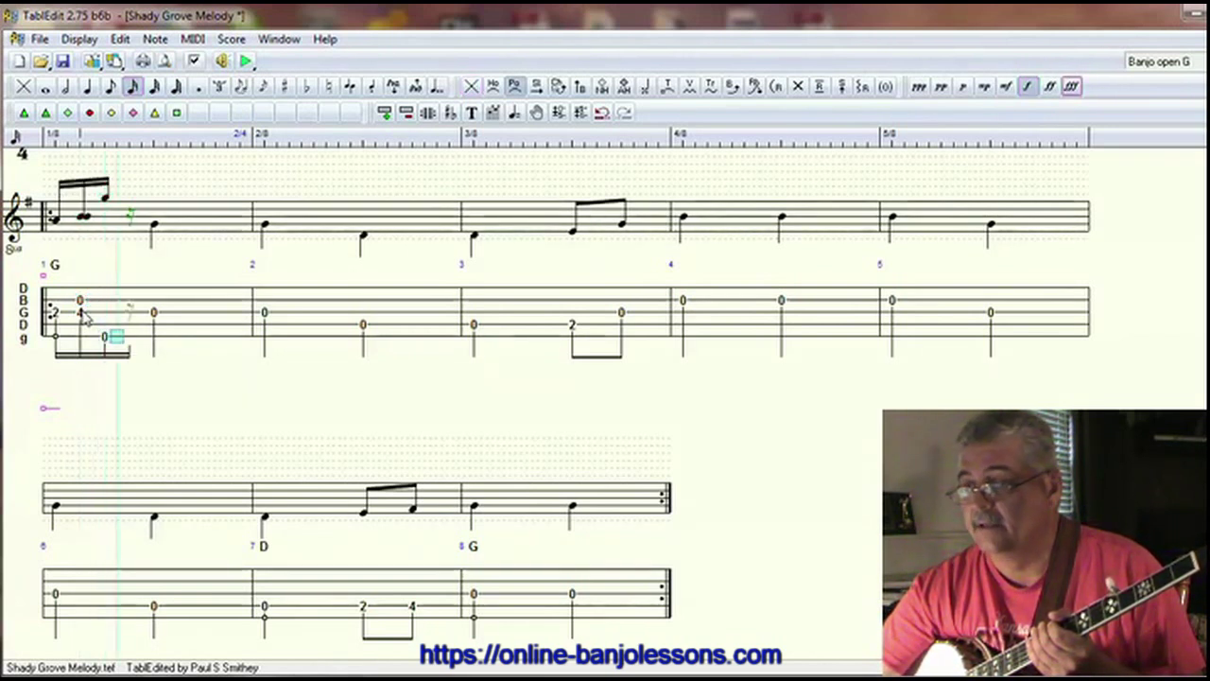
pyautogui.press('Up')
pyautogui.press('Up')
pyautogui.press('Up')
pyautogui.press('Up')
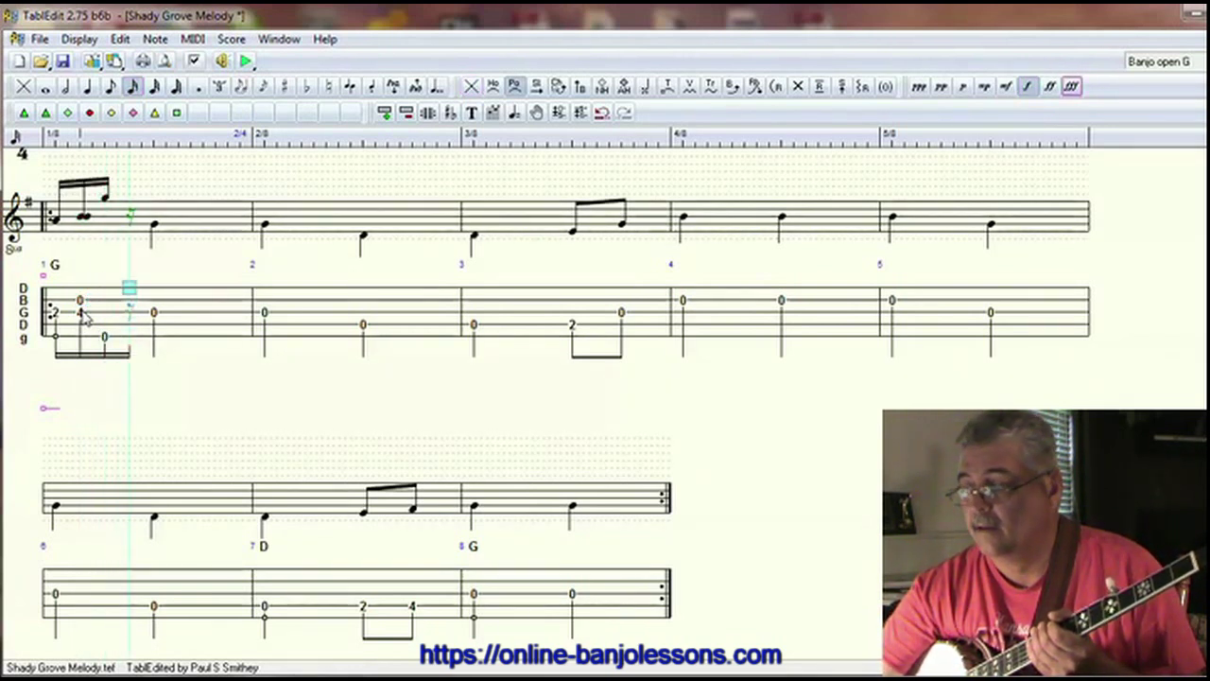
pyautogui.write('0')
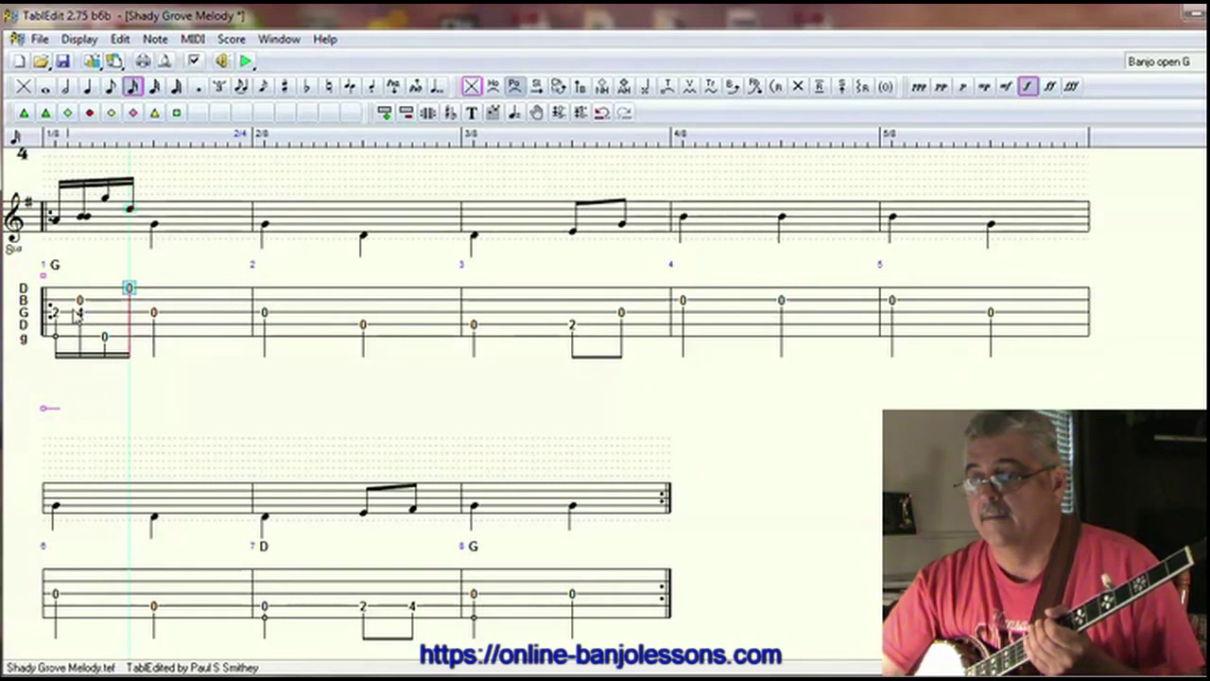
pyautogui.click(55, 312)
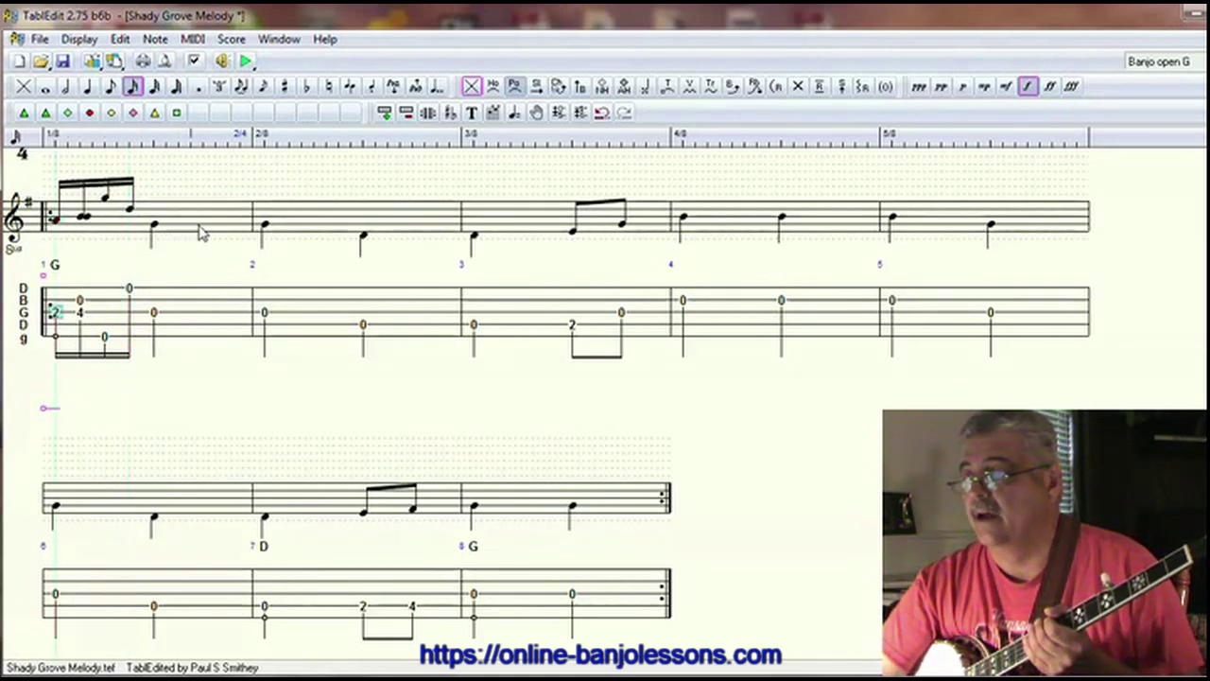
# Add a slide to the fret 2 note opening measure 1
pyautogui.click(536, 87)
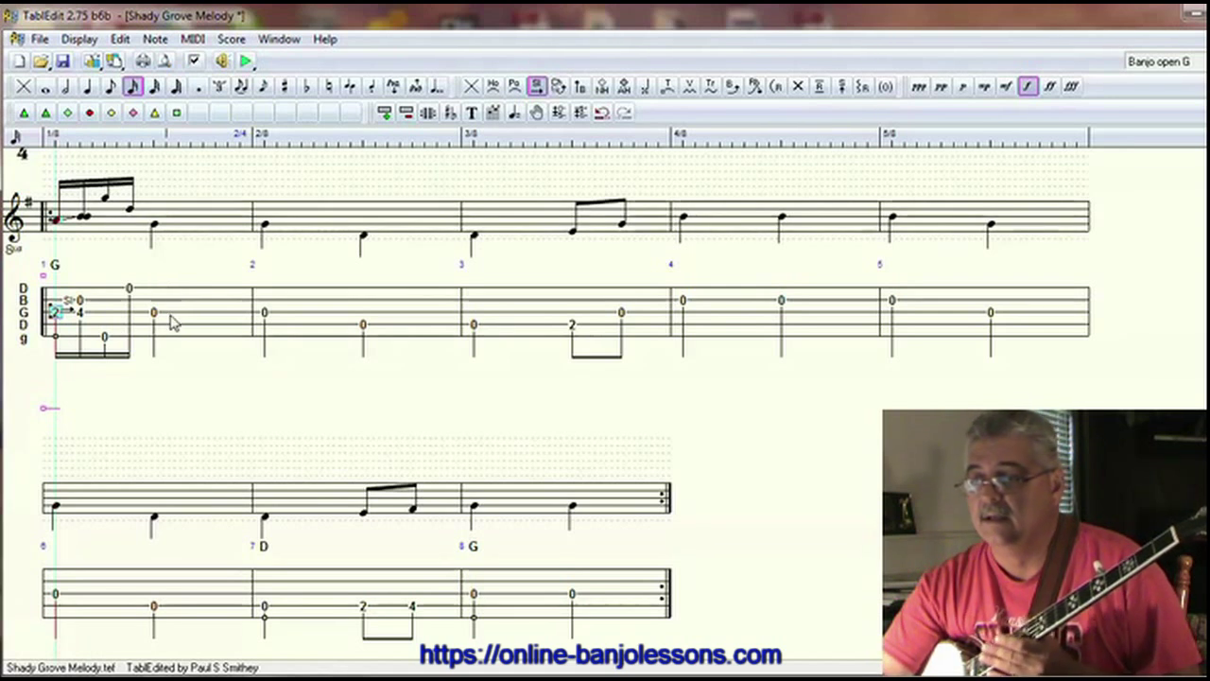
pyautogui.click(154, 314)
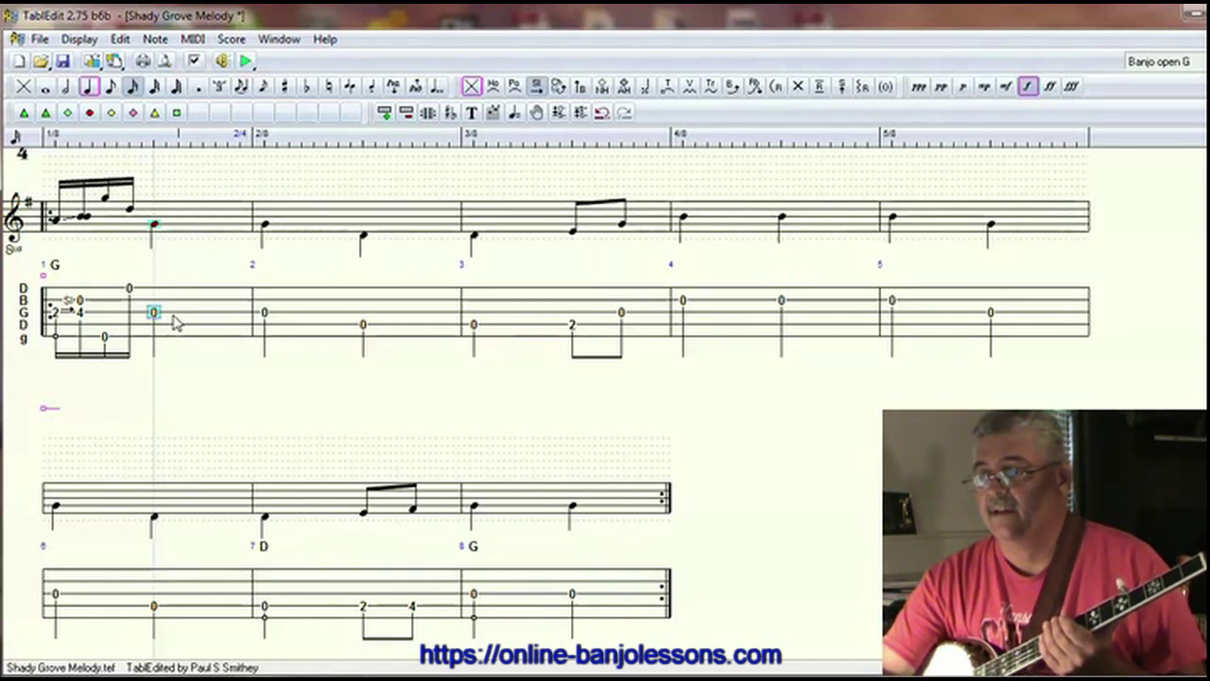
# Convert measure 1's beat-2 quarter into a sixteenth roll with open B, fifth and first strings
pyautogui.click(264, 313)
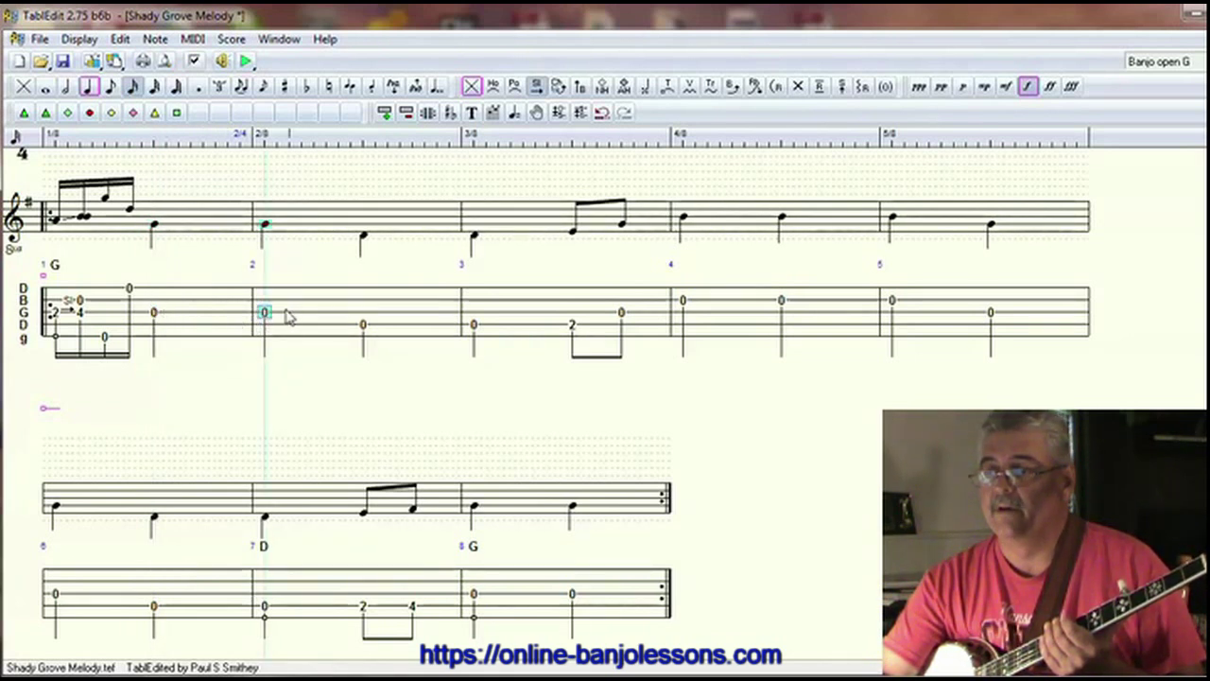
pyautogui.click(156, 316)
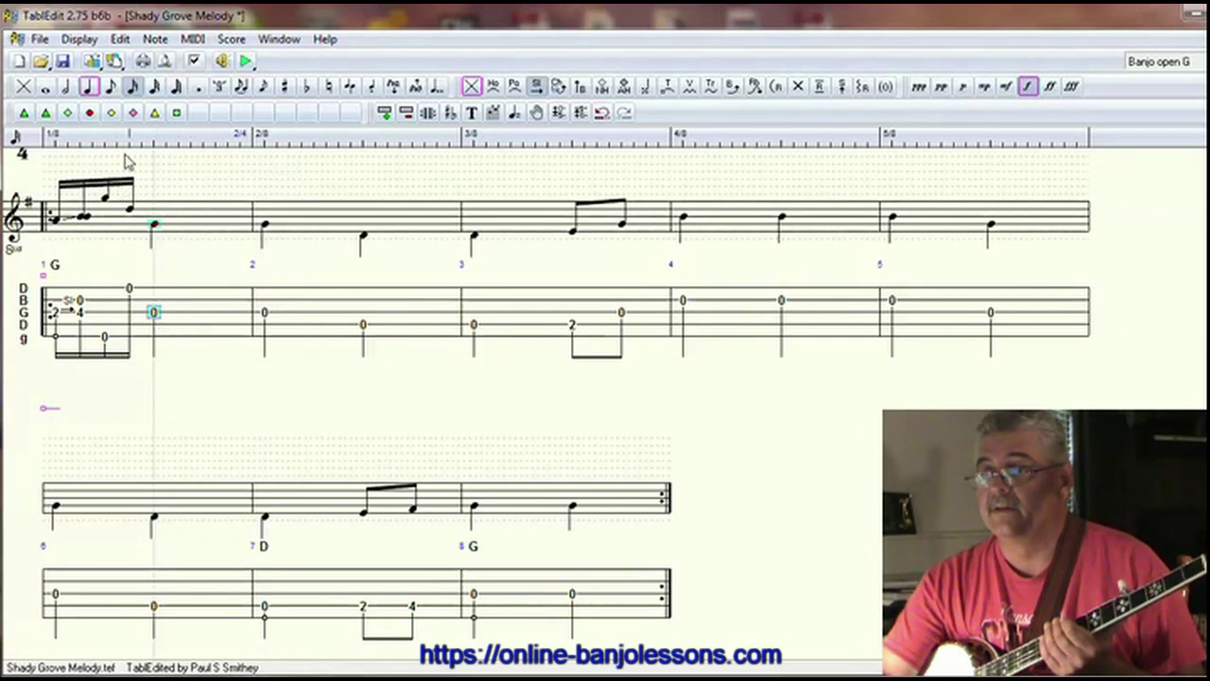
pyautogui.click(133, 86)
pyautogui.click(177, 301)
pyautogui.write('0')
pyautogui.press('Right')
pyautogui.press('Down')
pyautogui.press('Down')
pyautogui.press('Down')
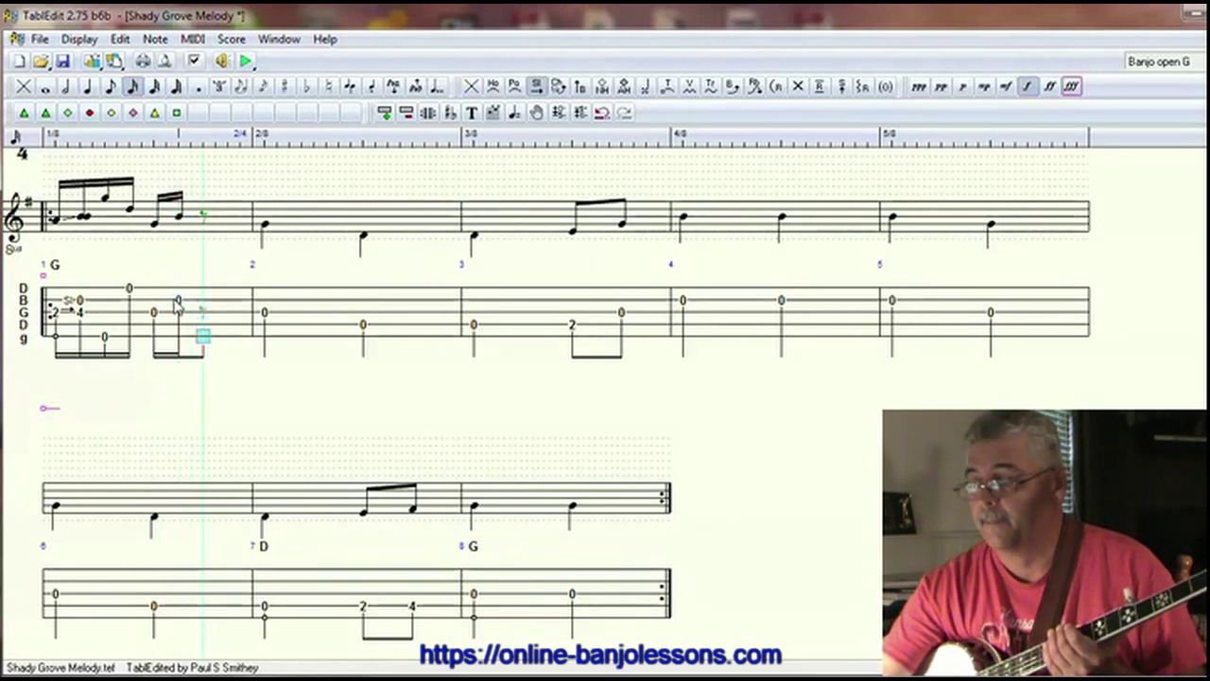
pyautogui.write('0')
pyautogui.press('Right')
pyautogui.press('Up')
pyautogui.press('Up')
pyautogui.press('Up')
pyautogui.press('Up')
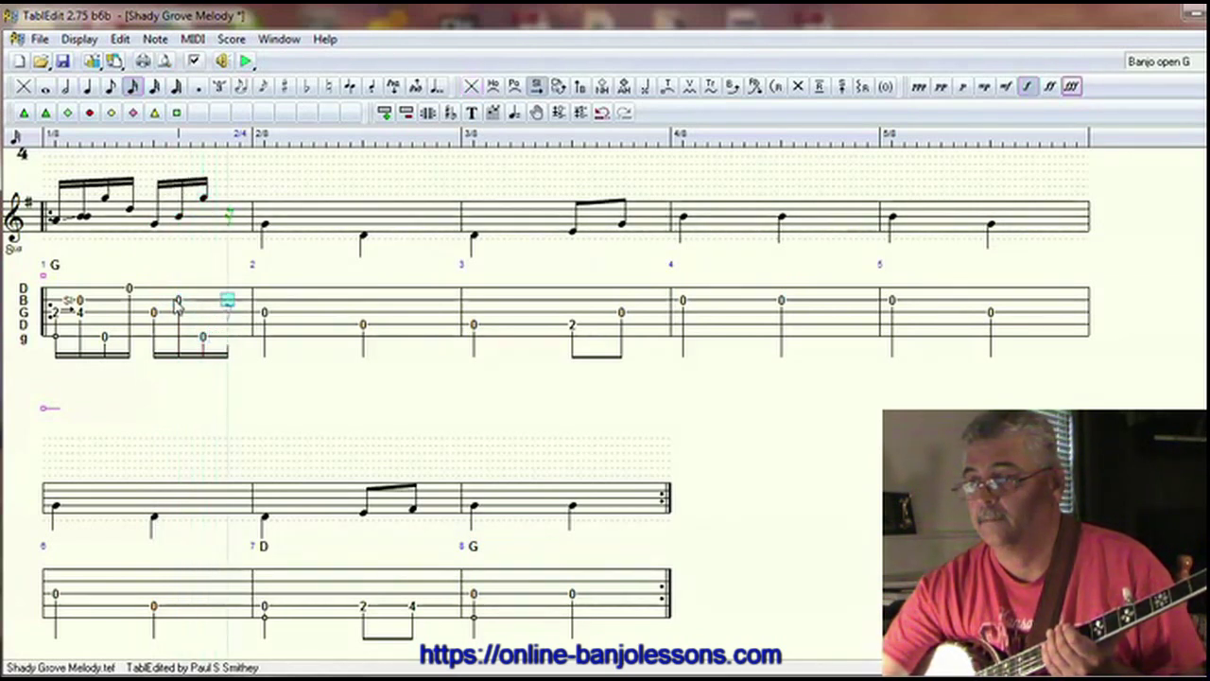
pyautogui.write('0')
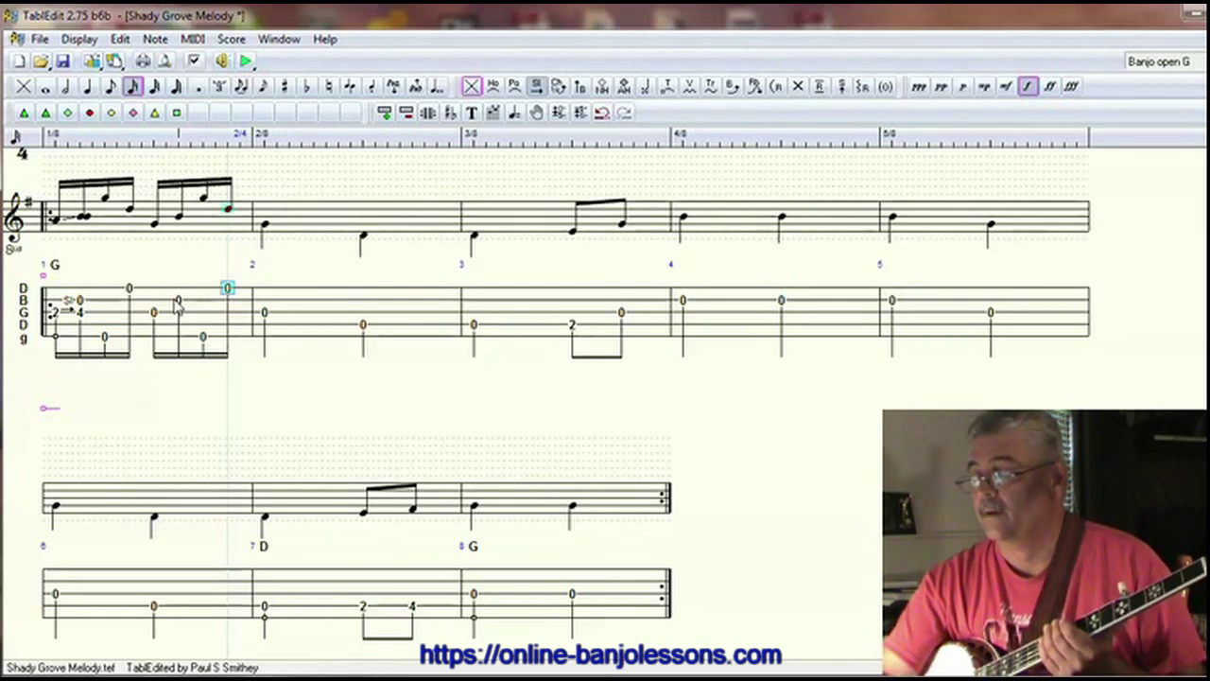
pyautogui.click(265, 312)
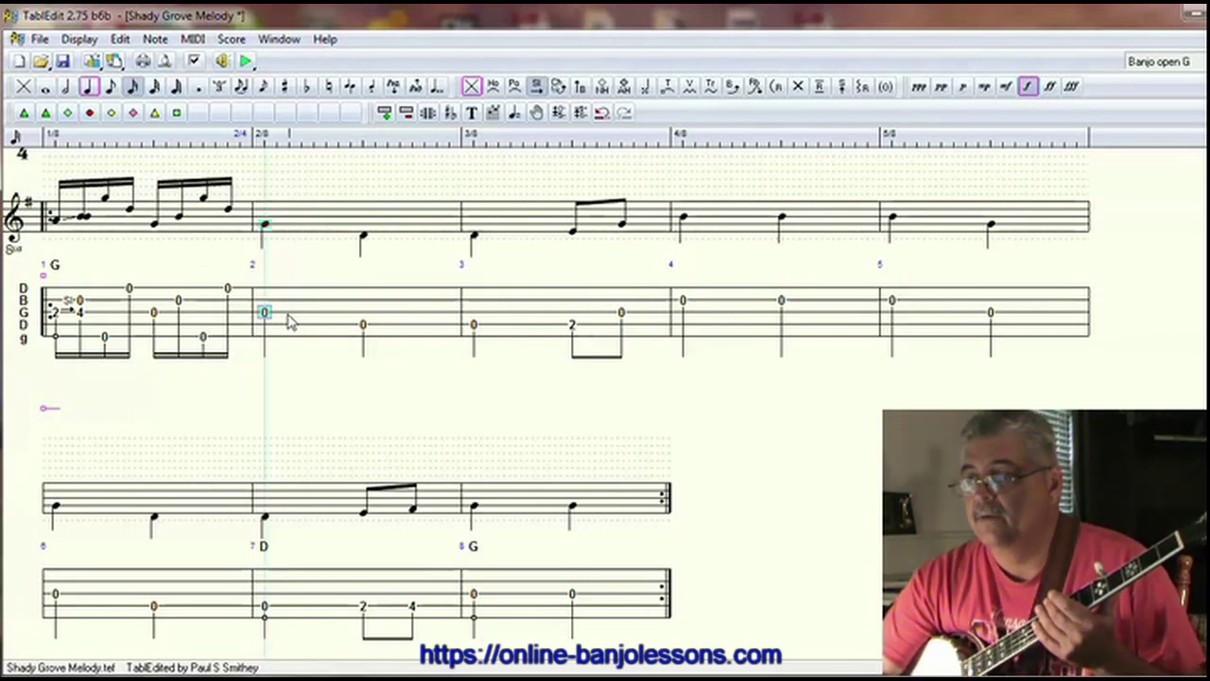
# Make measure 2's first beat a sixteenth roll: 2 on G, open B, 2 on D, open first
pyautogui.click(133, 86)
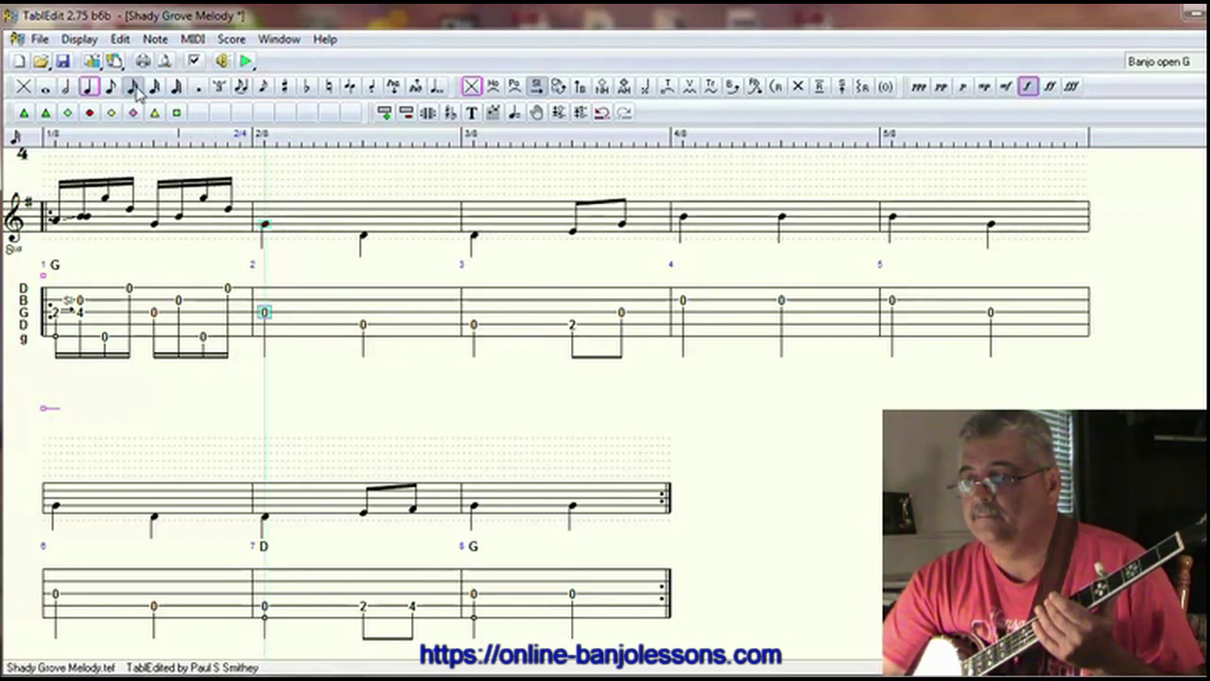
pyautogui.press('2')
pyautogui.press('Right')
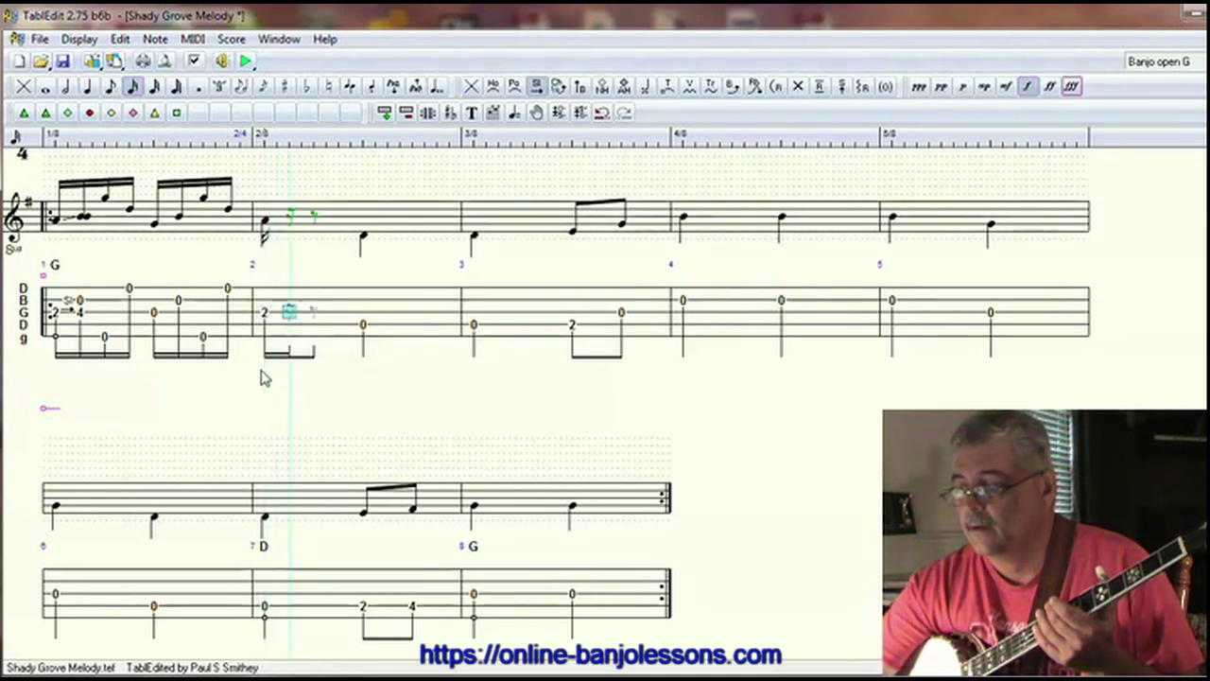
pyautogui.press('Up')
pyautogui.press('0')
pyautogui.press('Right')
pyautogui.press('Down')
pyautogui.press('Down')
pyautogui.press('Up')
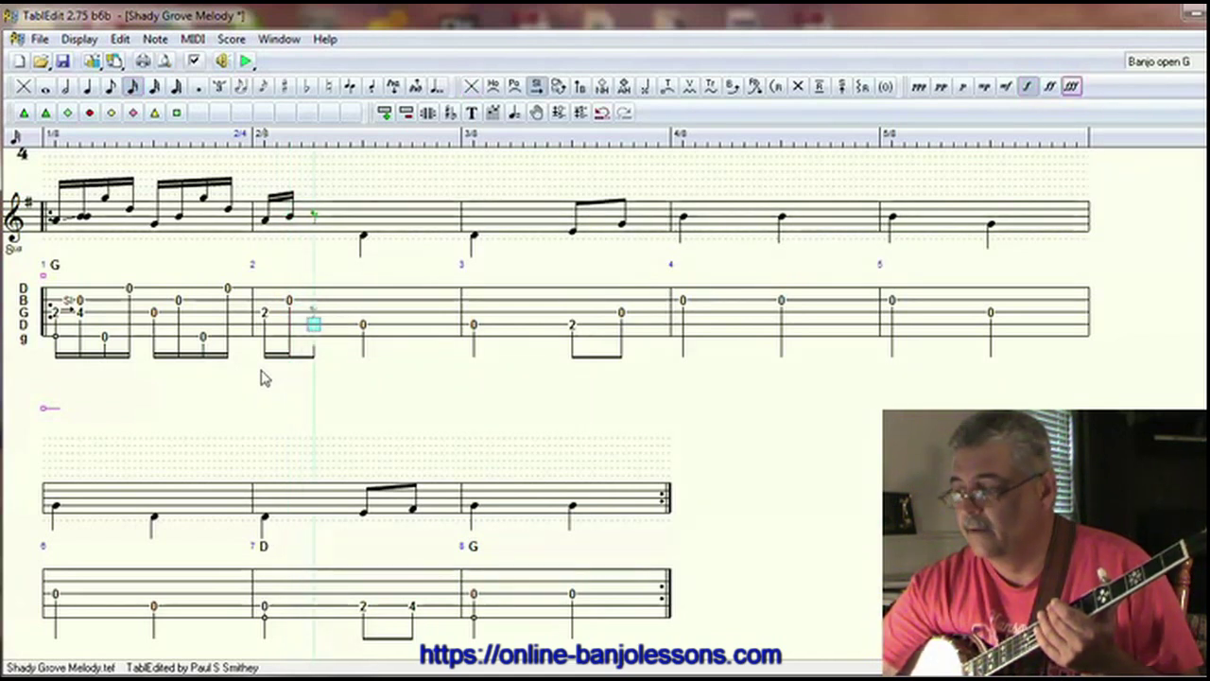
pyautogui.press('2')
pyautogui.press('Right')
pyautogui.press('Up')
pyautogui.press('Up')
pyautogui.press('Up')
pyautogui.press('0')
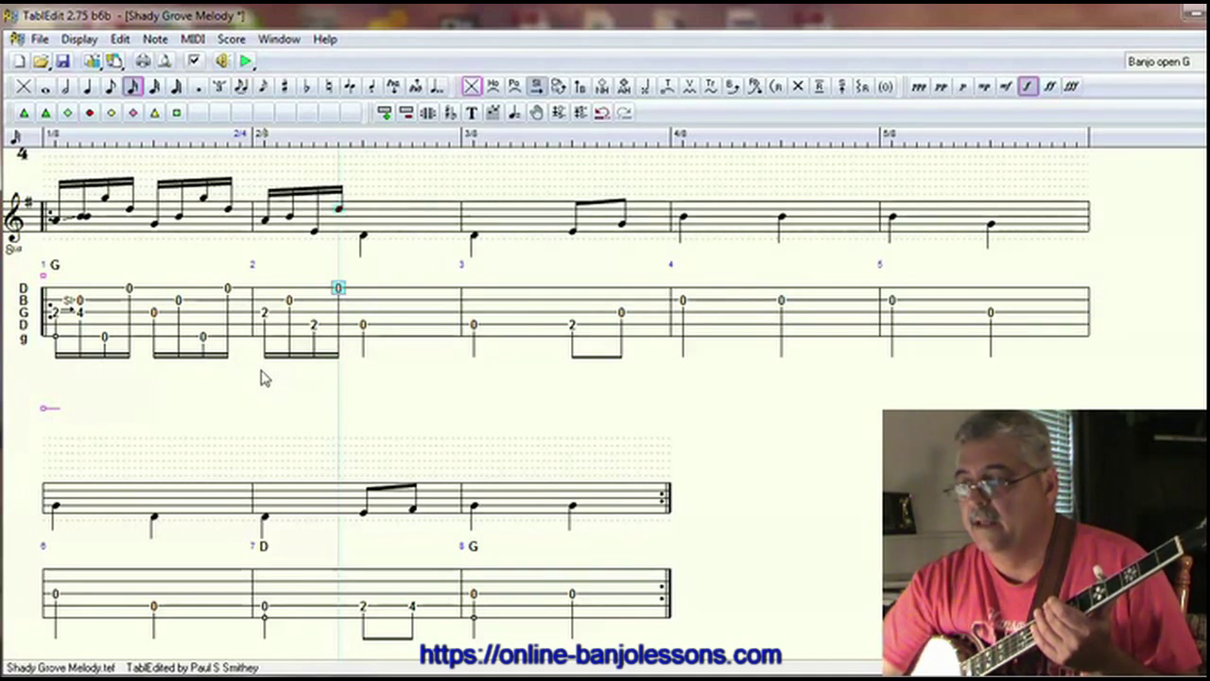
# Shorten the opening fret 2 note and add a pull-off from it to 0
pyautogui.click(276, 314)
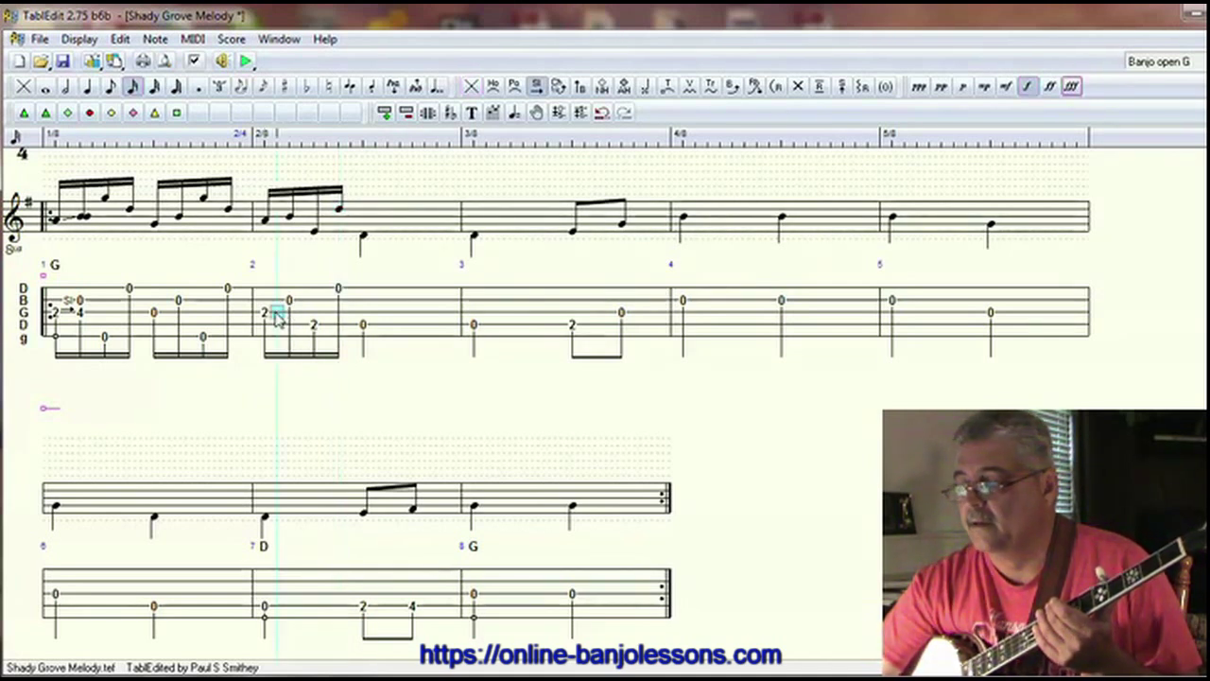
pyautogui.click(267, 314)
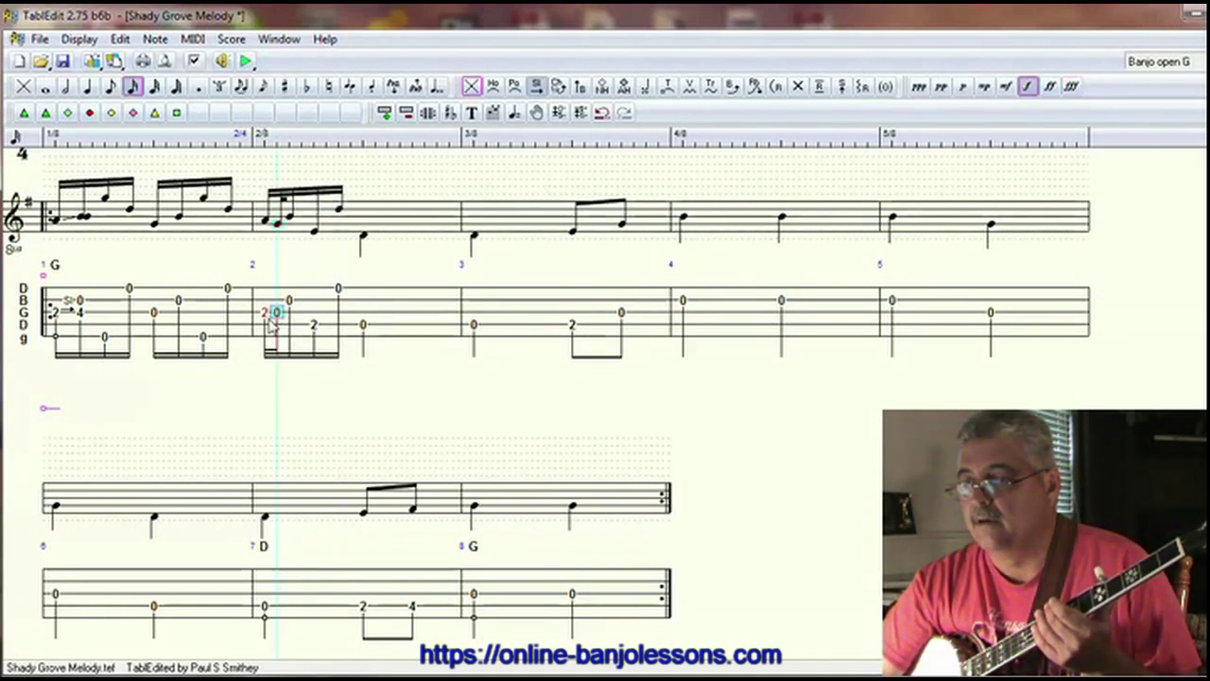
pyautogui.click(154, 86)
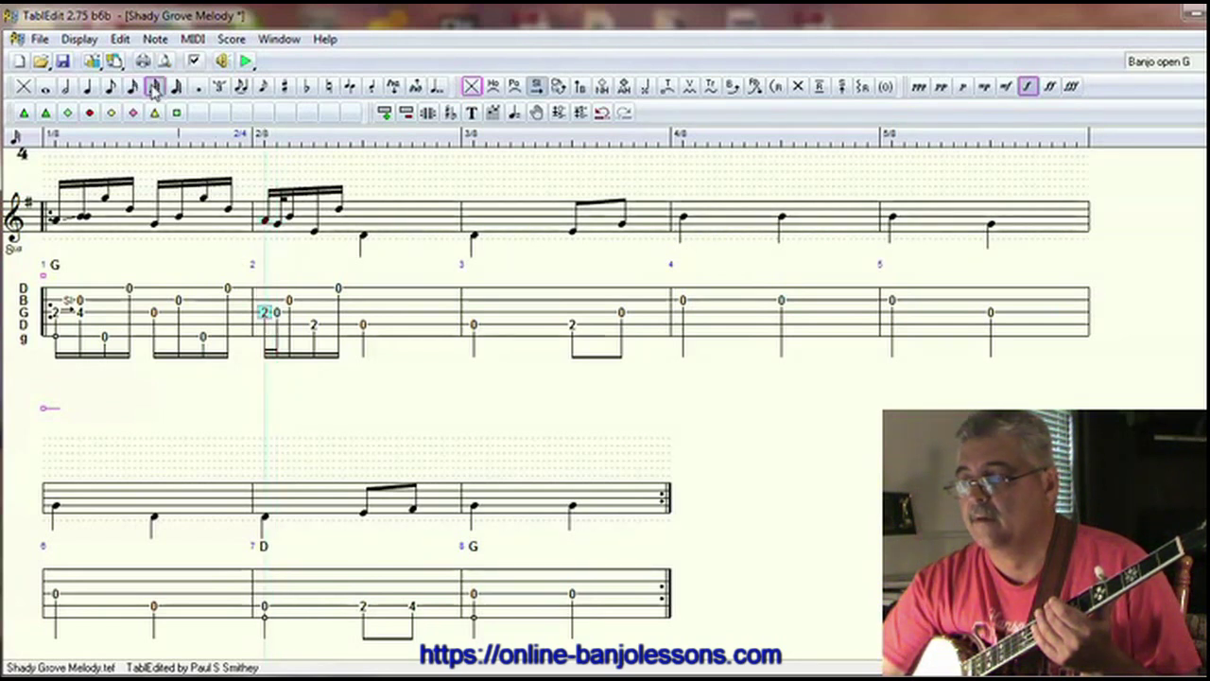
pyautogui.click(515, 86)
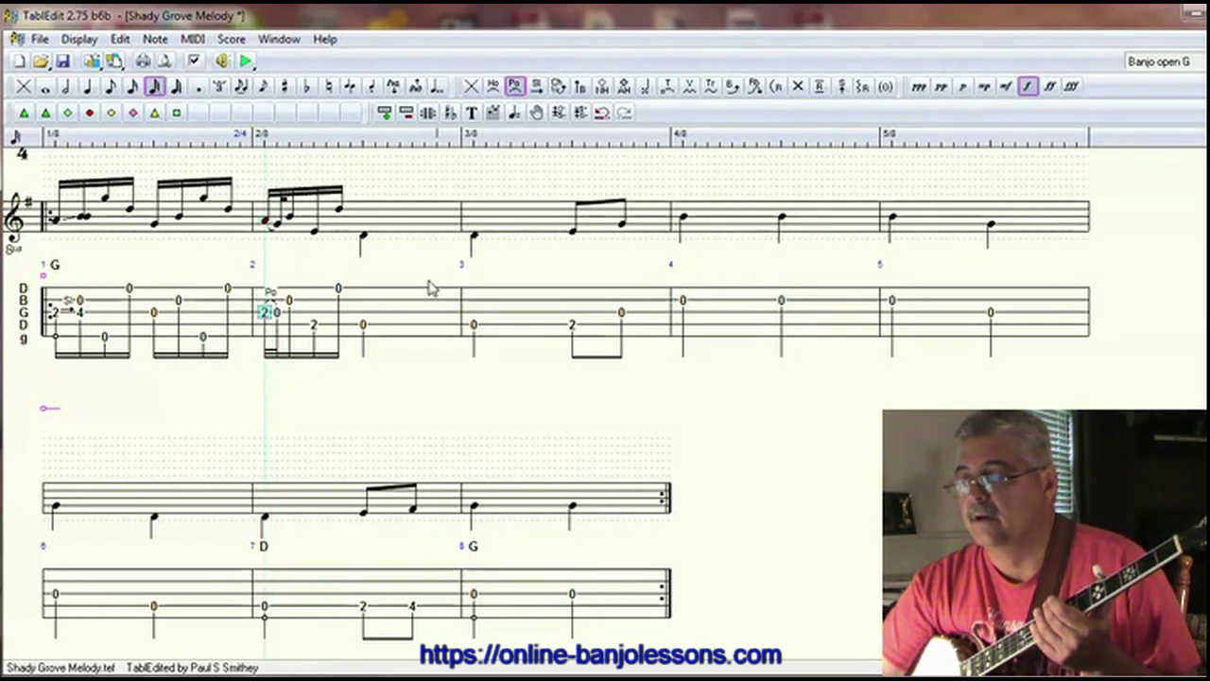
pyautogui.click(363, 326)
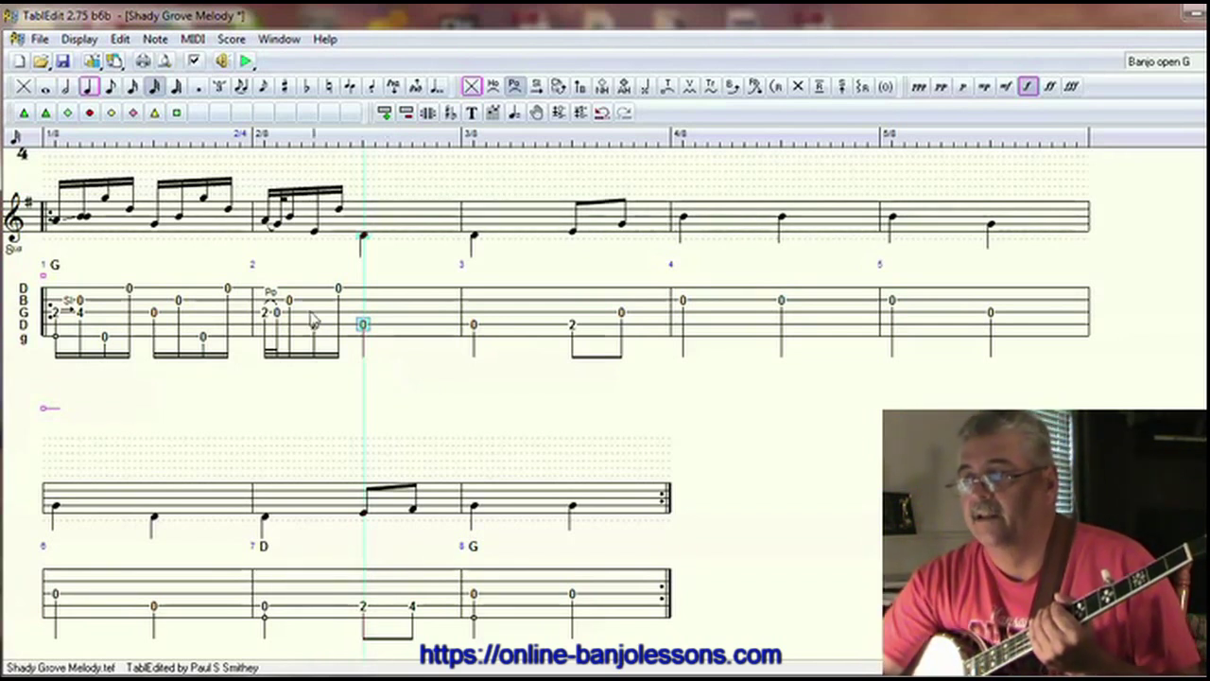
# Make beat 2 of measure 2 an open D eighth followed by an open first-and-fifth-string pinch
pyautogui.click(111, 89)
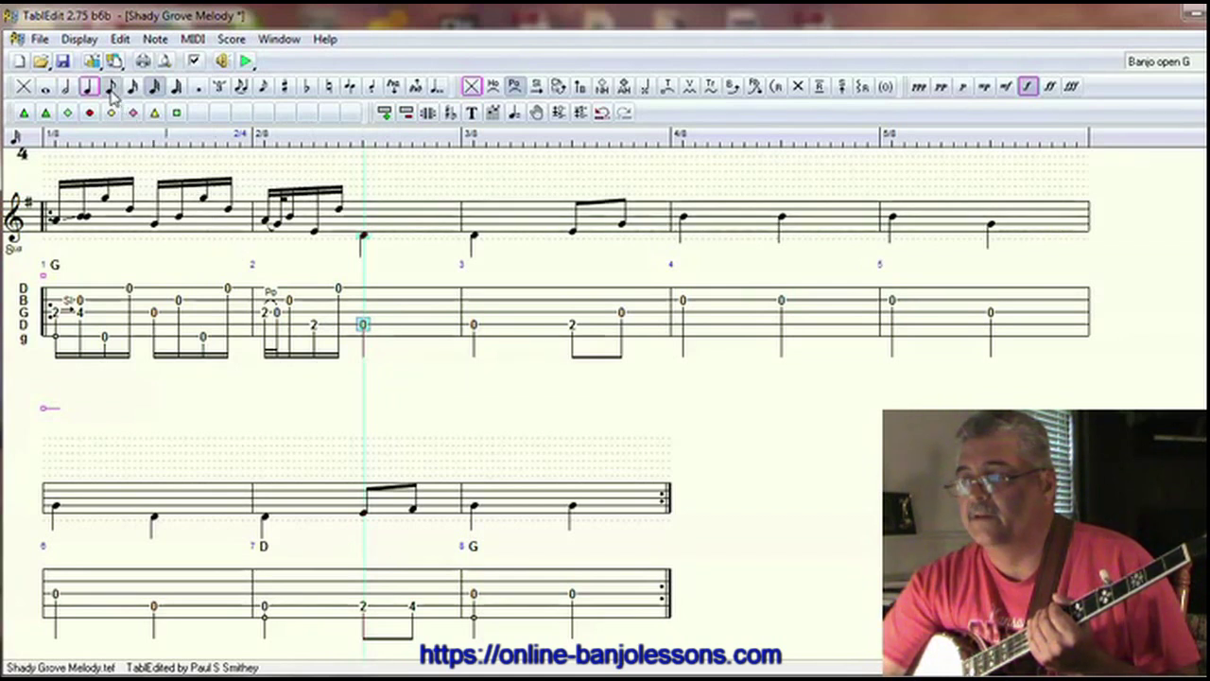
pyautogui.click(410, 291)
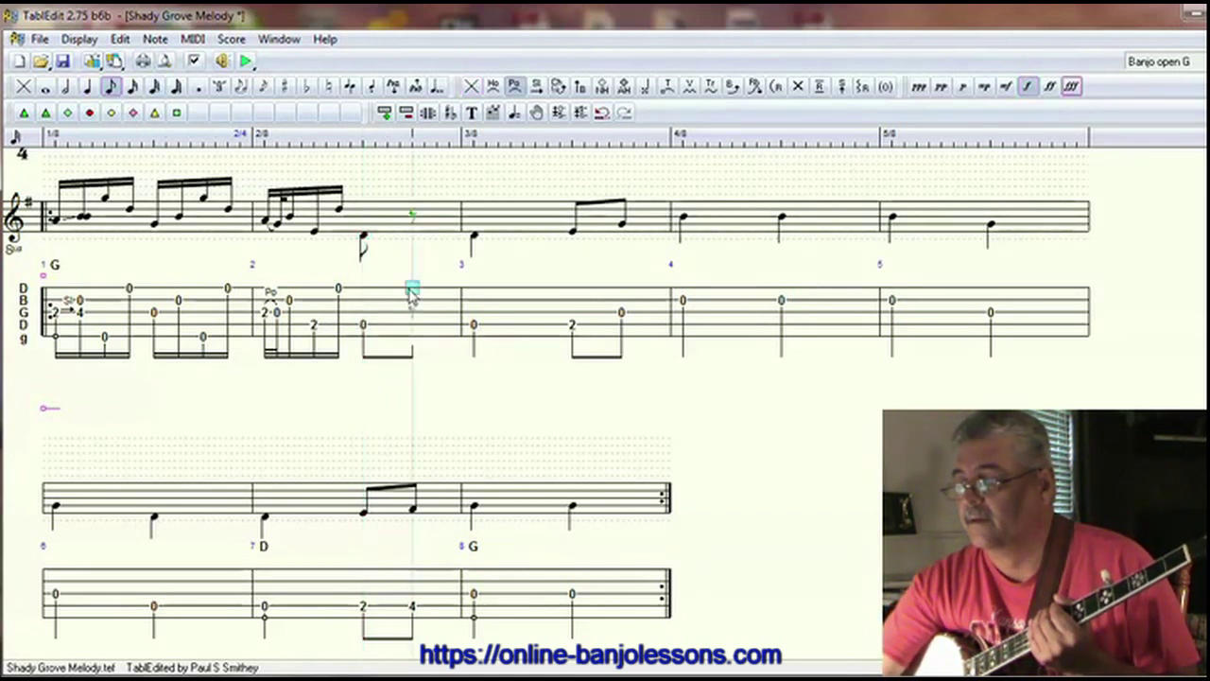
pyautogui.write('0')
pyautogui.press('Down')
pyautogui.press('Down')
pyautogui.press('Down')
pyautogui.press('Down')
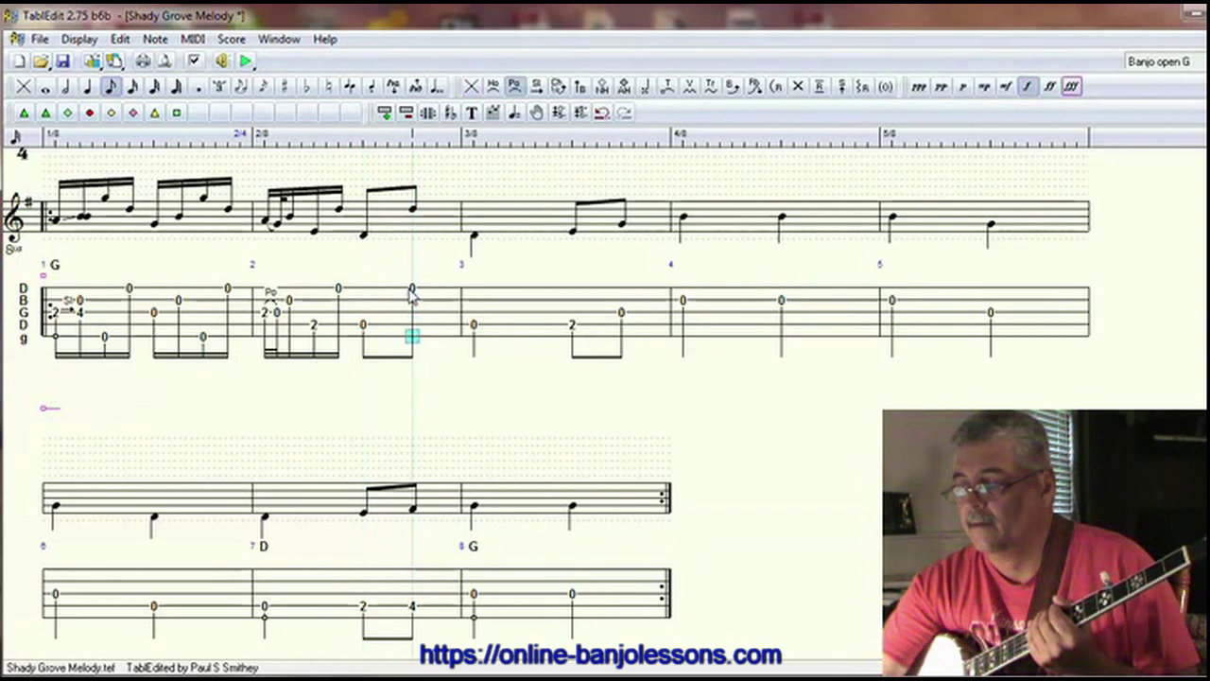
pyautogui.write('0')
pyautogui.press('Right')
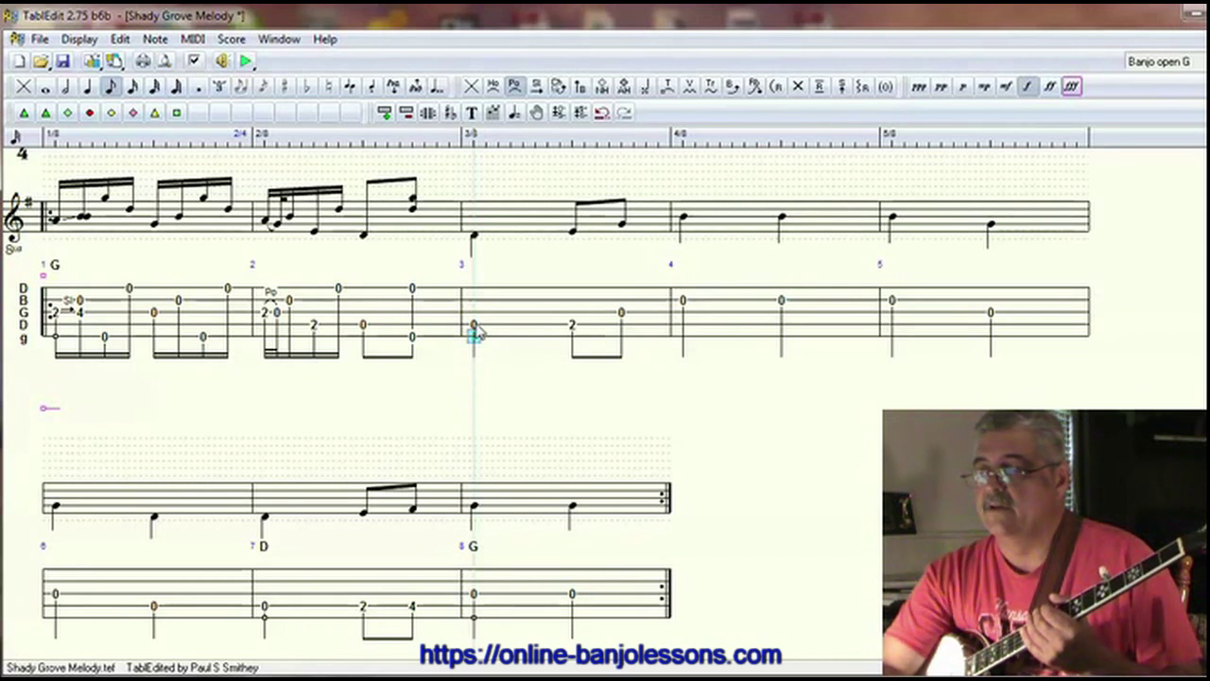
pyautogui.click(477, 326)
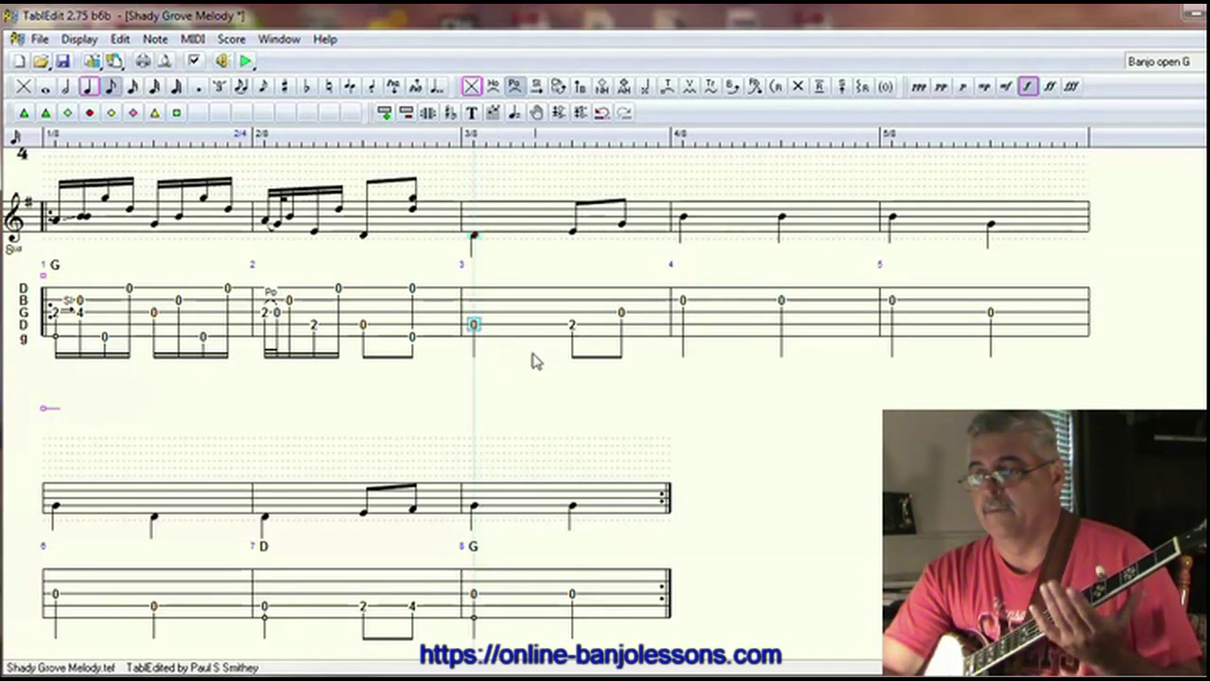
# Convert measure 3's first note into a sixteenth roll adding open B, fifth and first strings
pyautogui.click(132, 87)
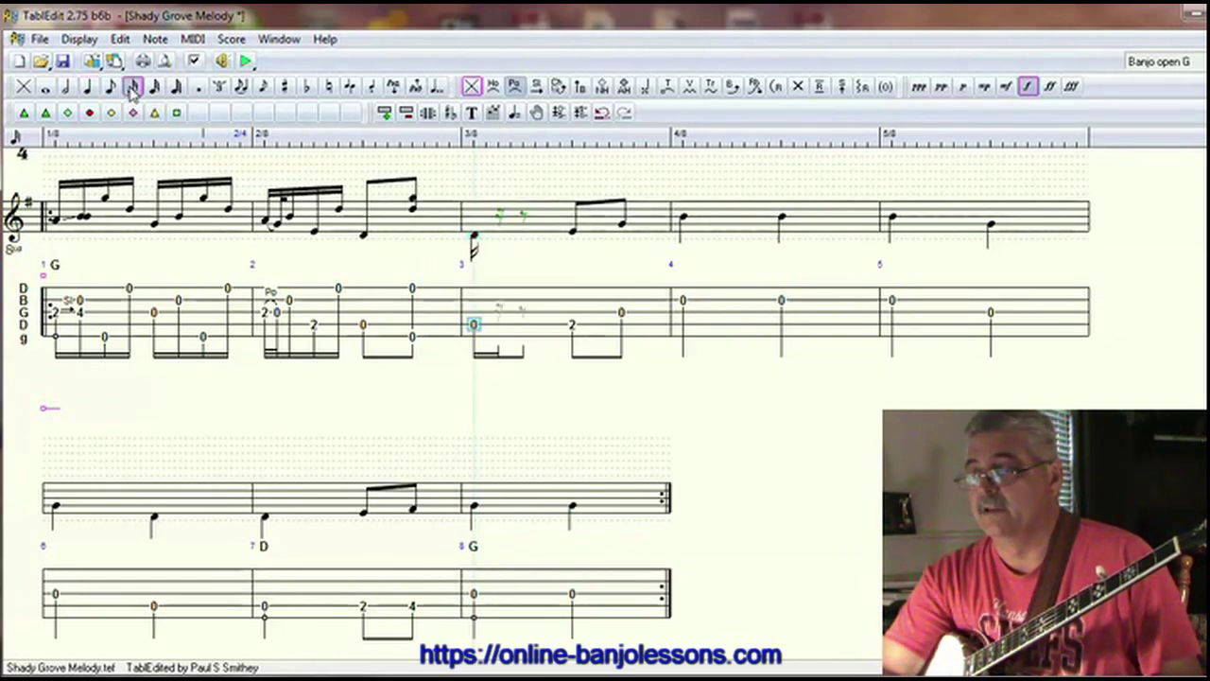
pyautogui.click(498, 300)
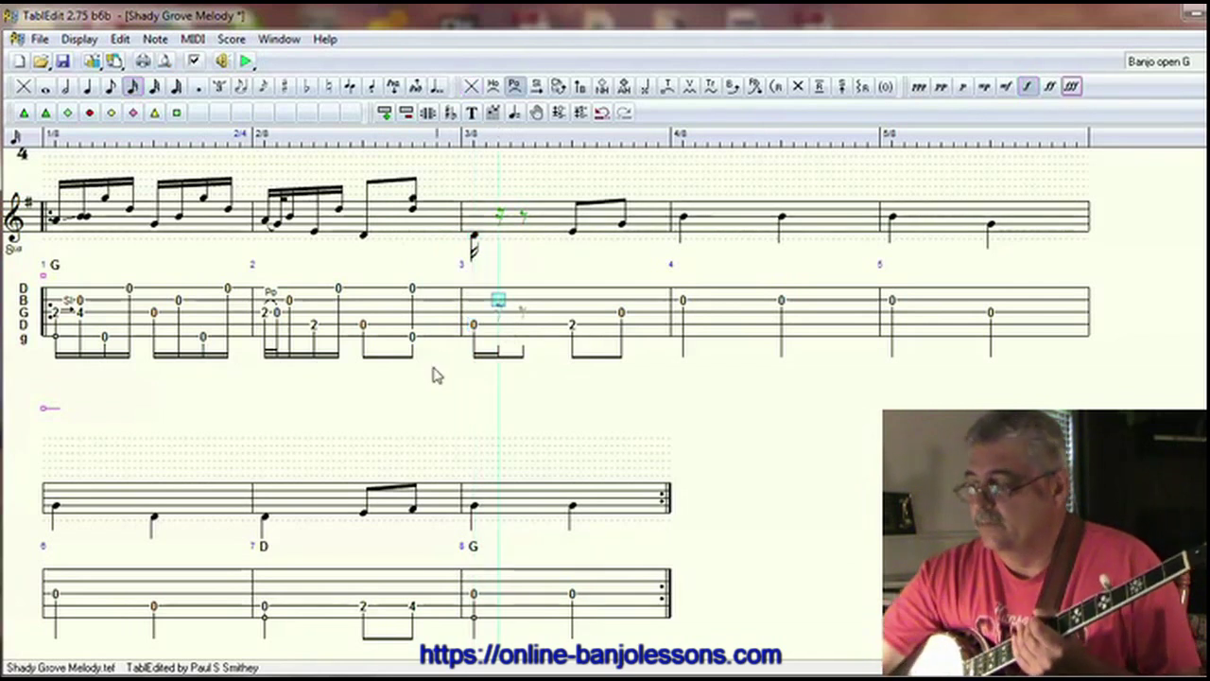
pyautogui.press('0')
pyautogui.press('Right')
pyautogui.press('Down')
pyautogui.press('Down')
pyautogui.press('Down')
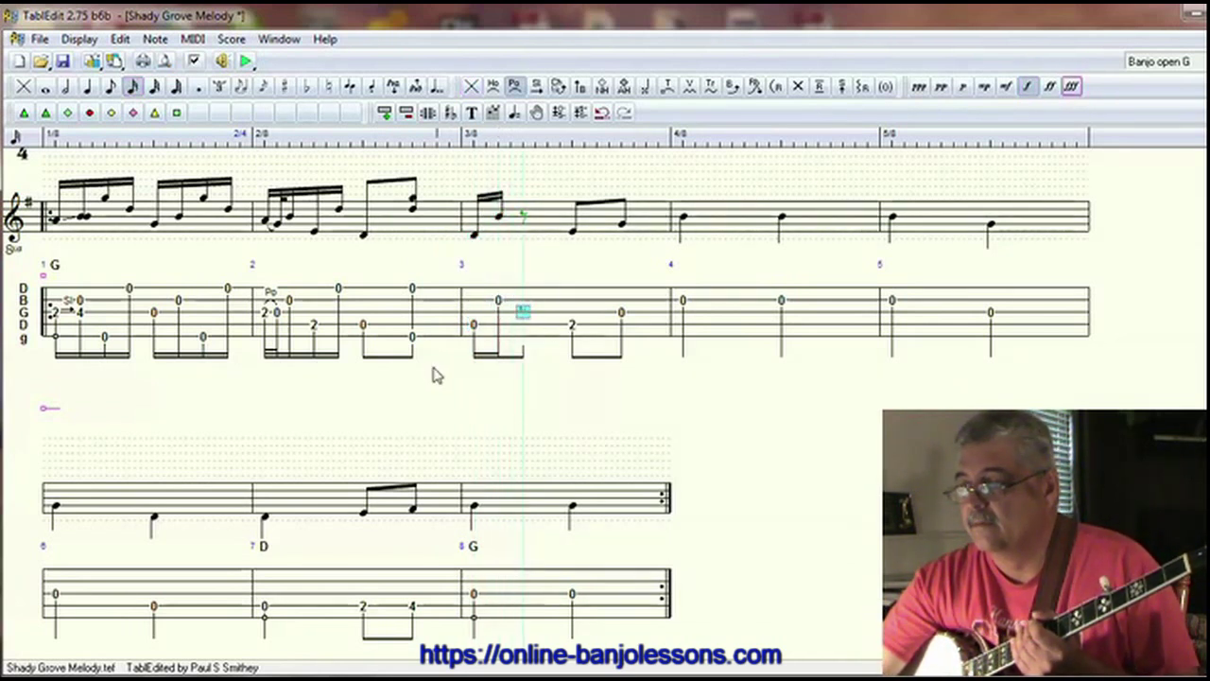
pyautogui.press('0')
pyautogui.press('Right')
pyautogui.press('Up')
pyautogui.press('Up')
pyautogui.press('Up')
pyautogui.press('Up')
pyautogui.press('0')
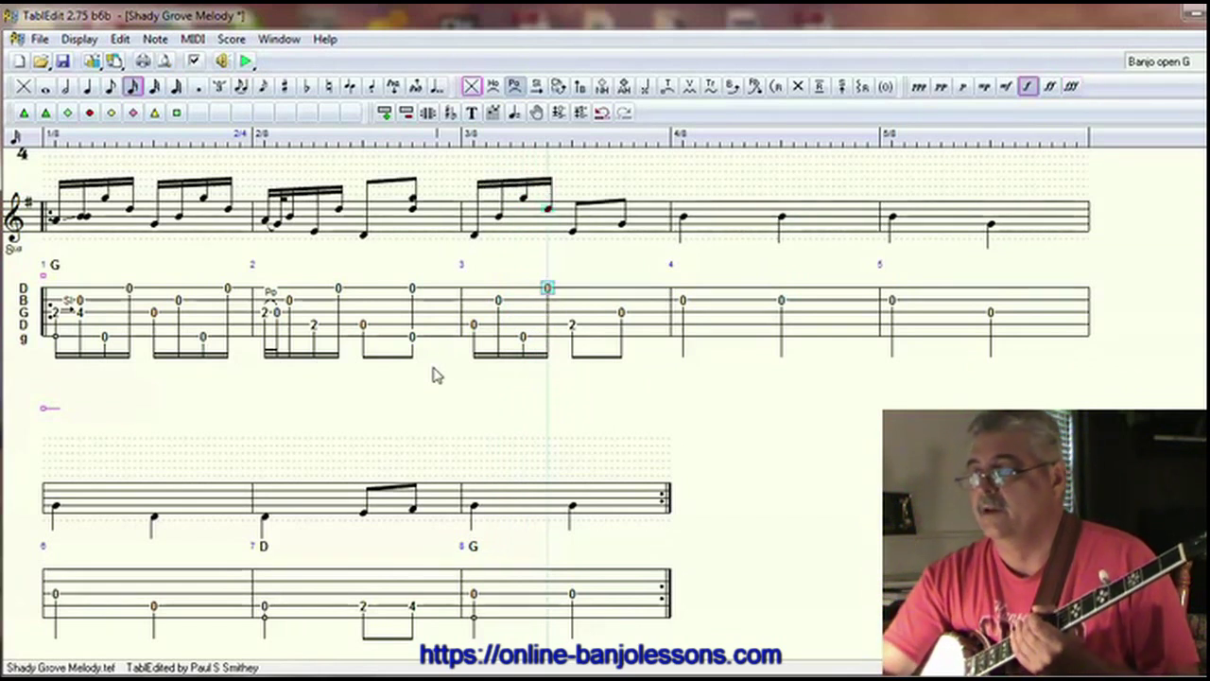
pyautogui.click(573, 326)
pyautogui.click(620, 313)
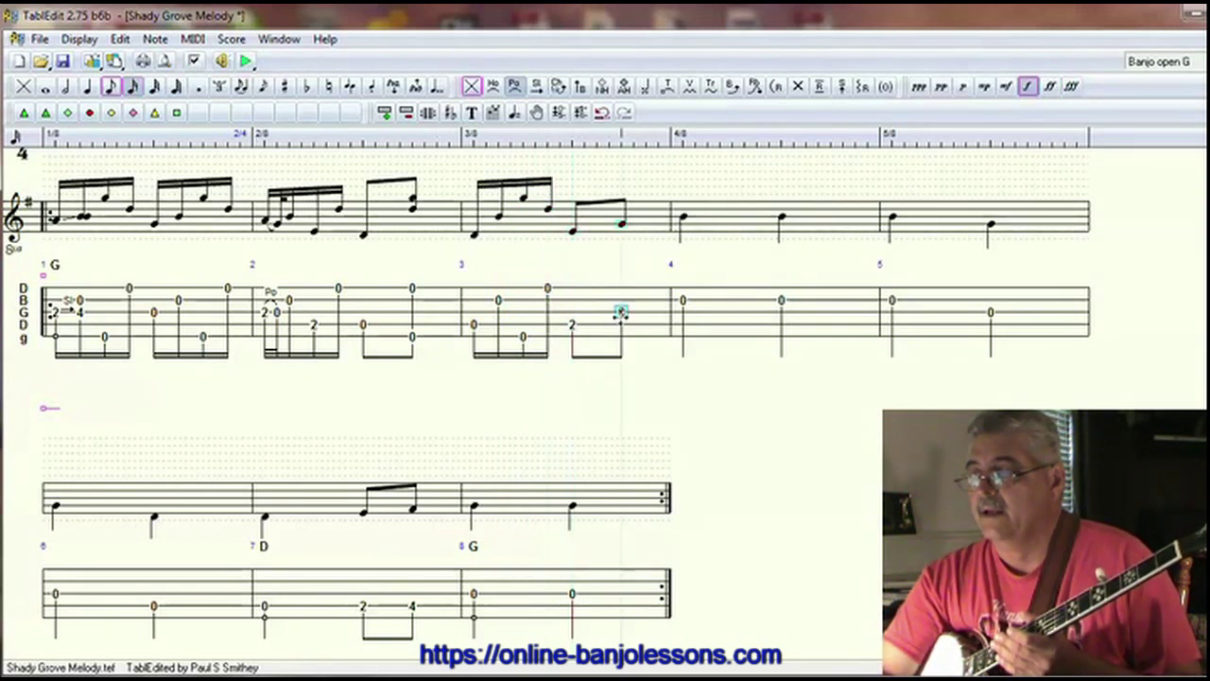
pyautogui.click(573, 327)
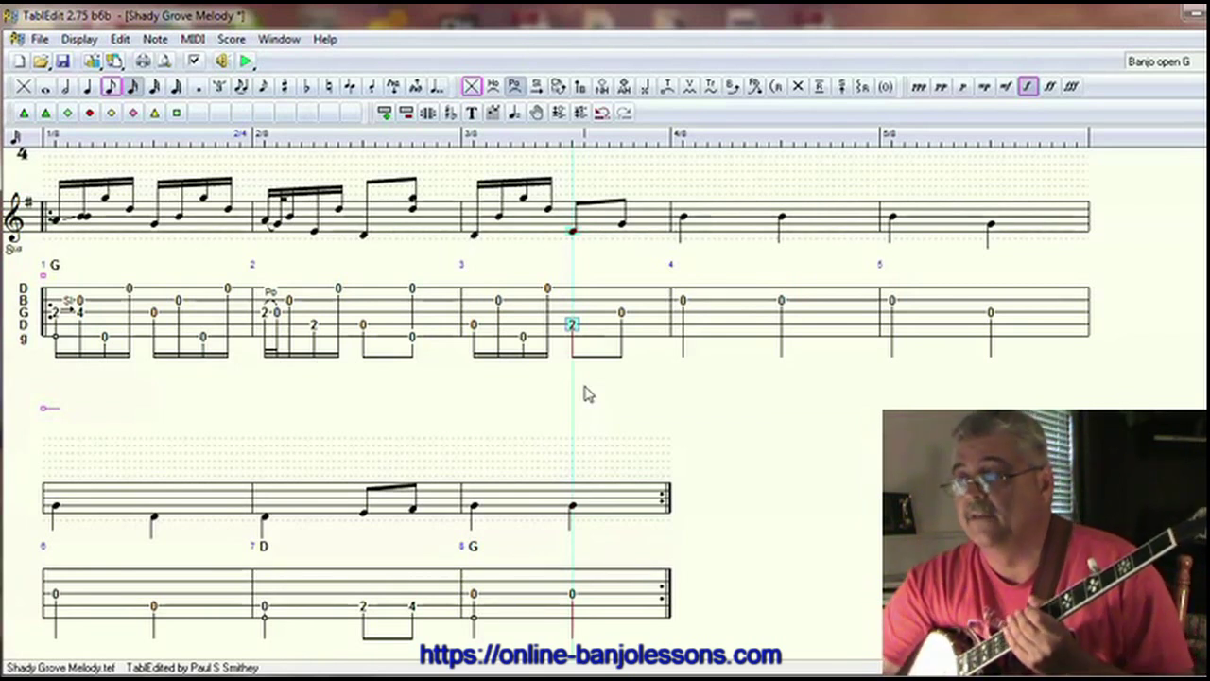
# Make the D-string 2 and G-string 0 sixteenths, adding open B and first-string sixteenths
pyautogui.click(133, 87)
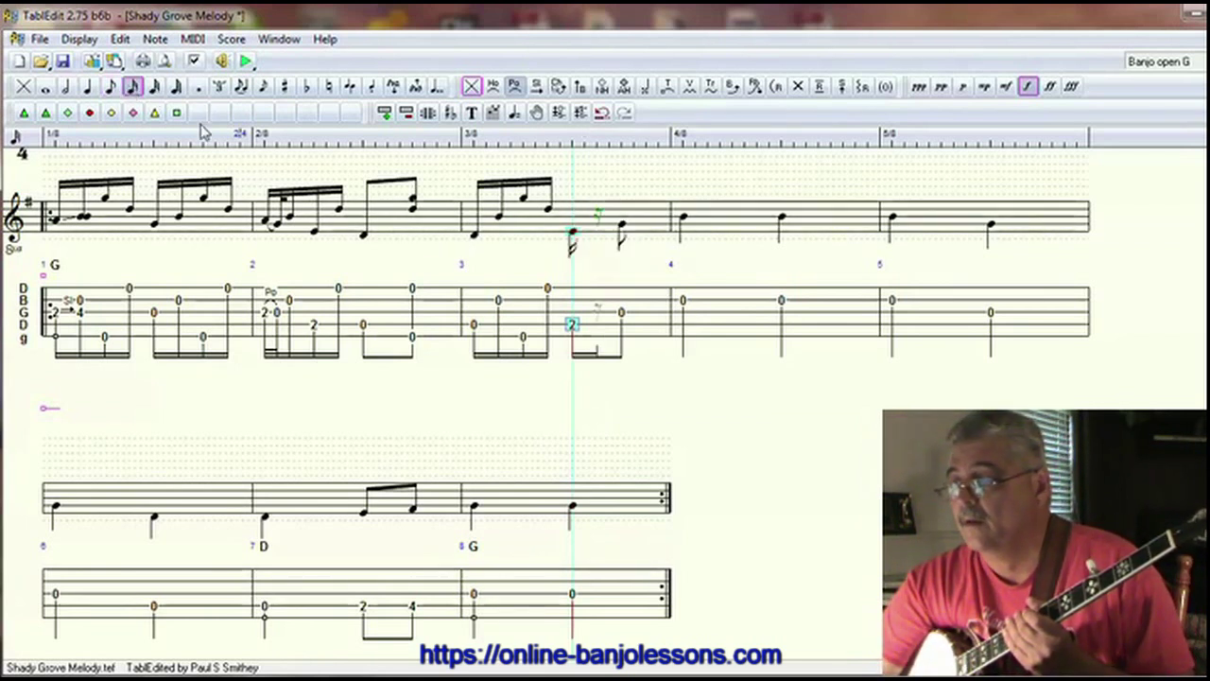
pyautogui.click(596, 301)
pyautogui.press('0')
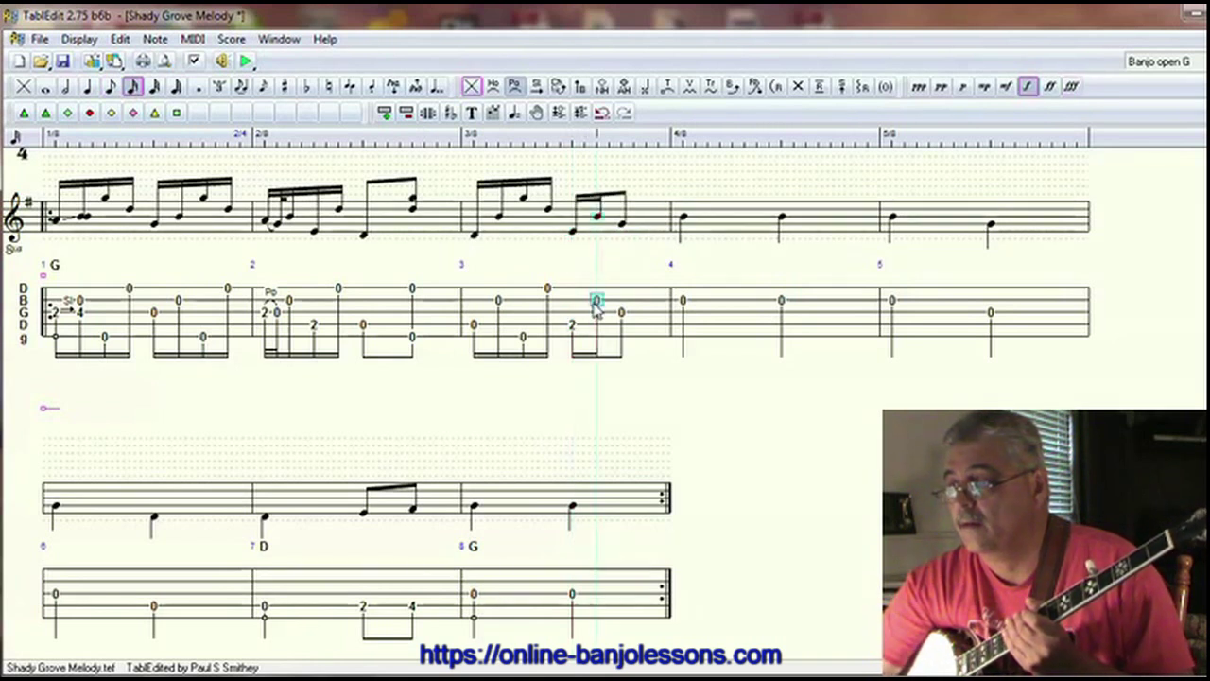
pyautogui.click(623, 312)
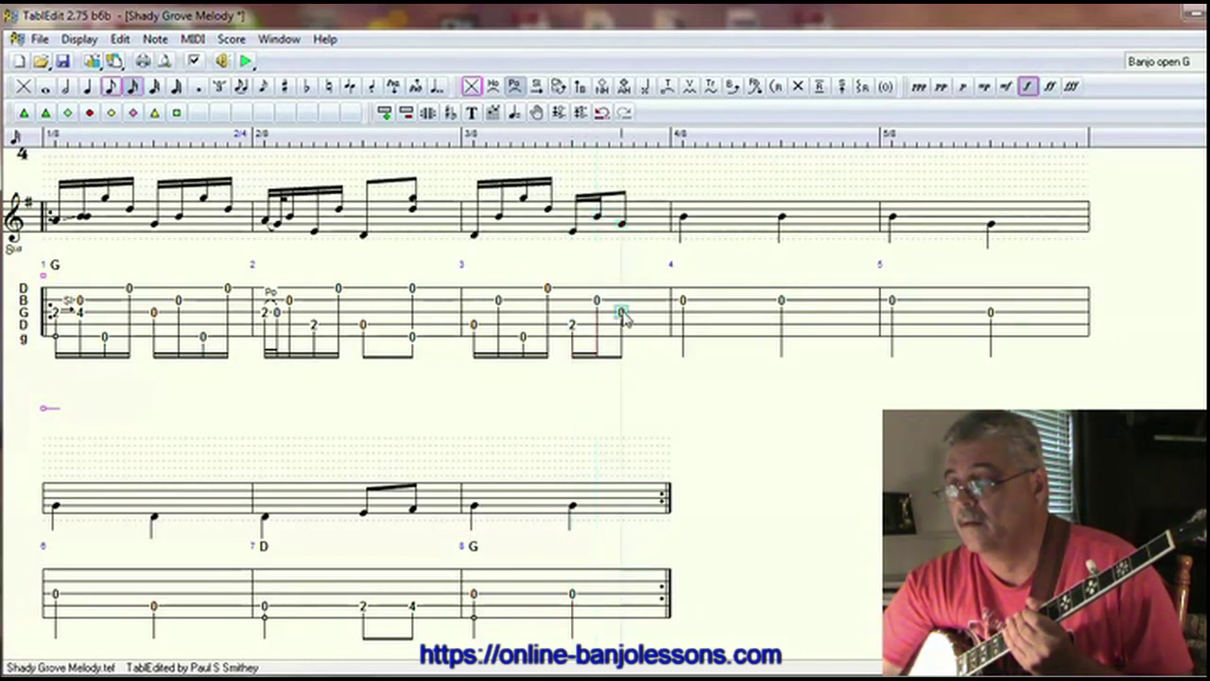
pyautogui.click(133, 87)
pyautogui.click(648, 289)
pyautogui.write('0')
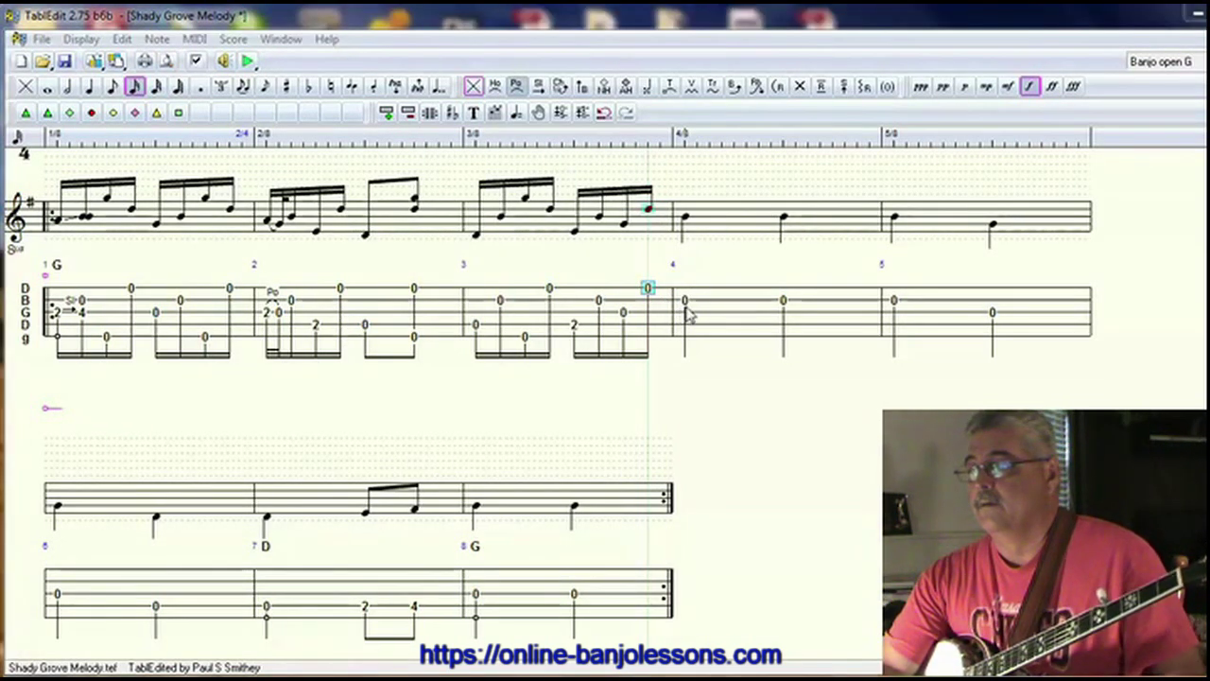
pyautogui.click(685, 303)
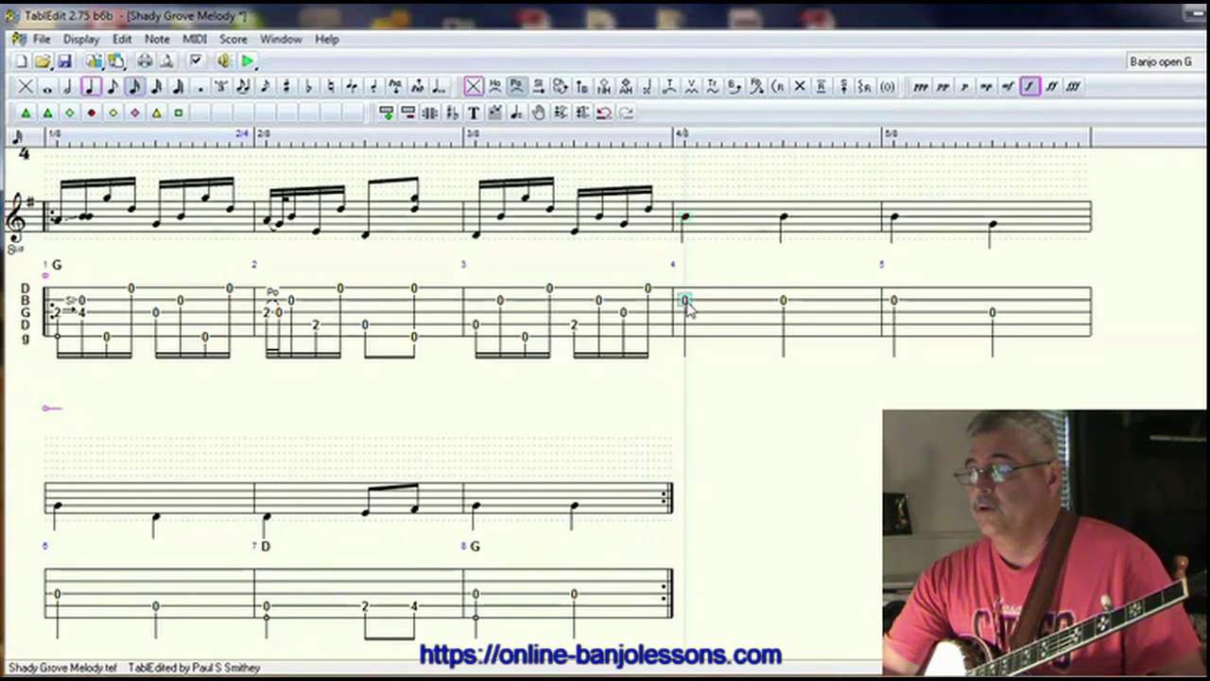
pyautogui.click(783, 301)
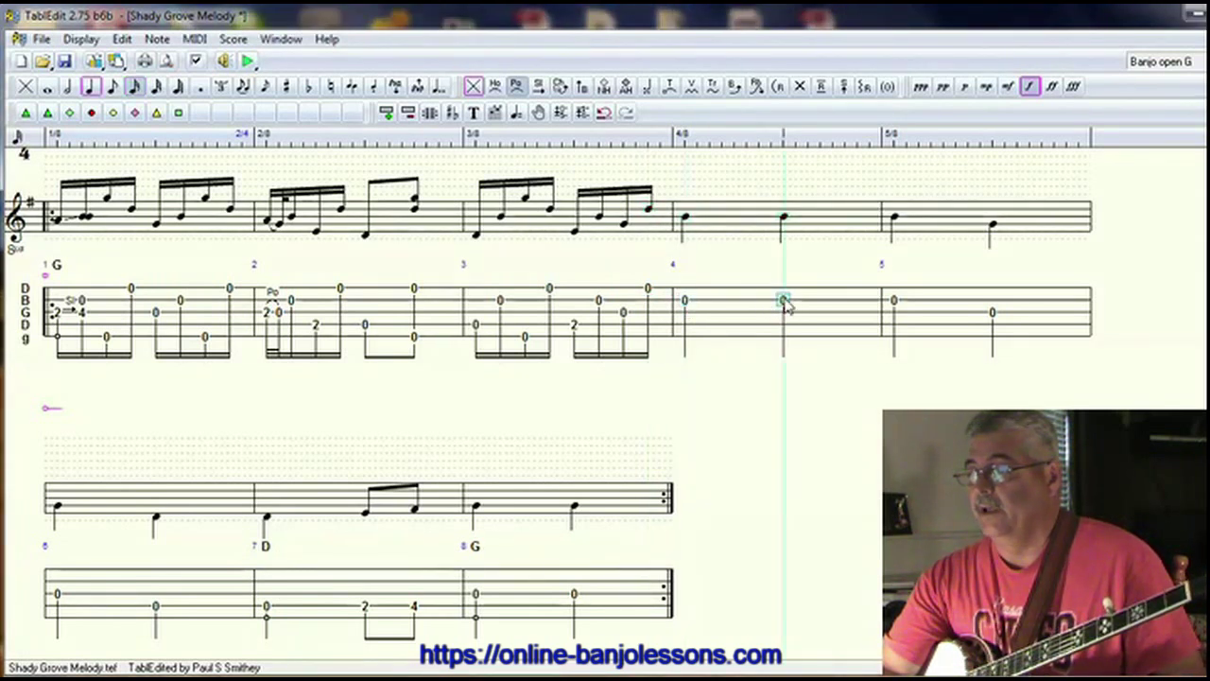
pyautogui.click(686, 304)
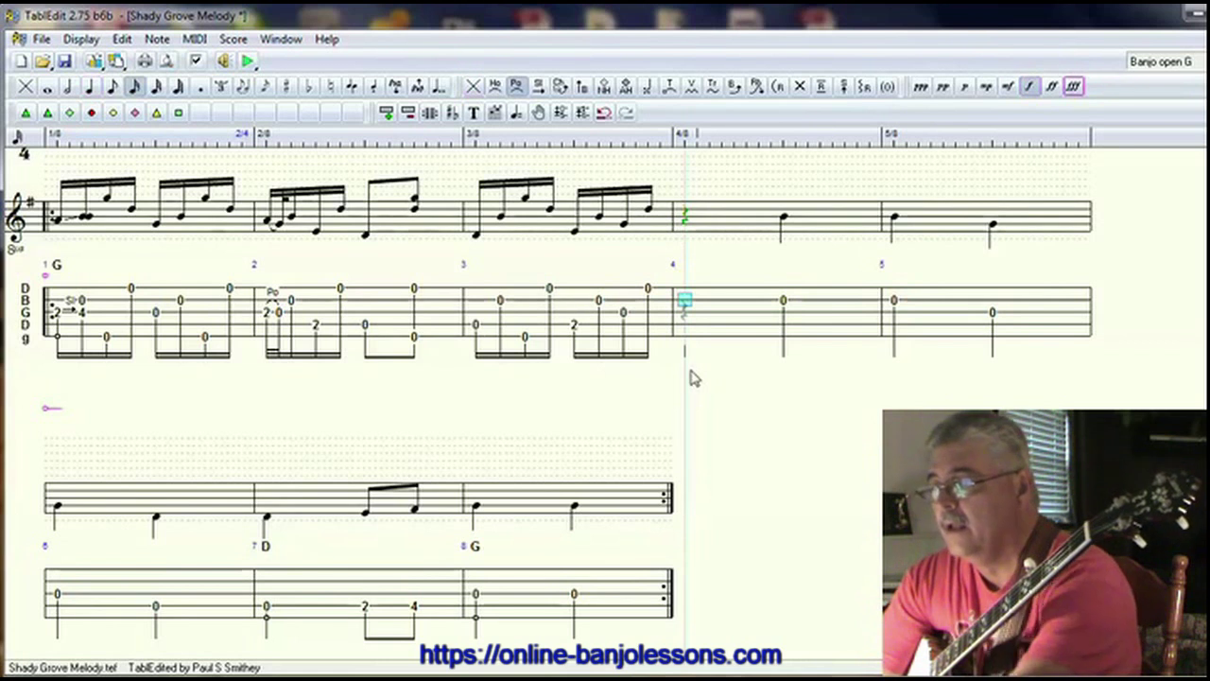
# Replace measure 4's opening note with 2 and 4 on the G string, then an open B
pyautogui.press('Delete')
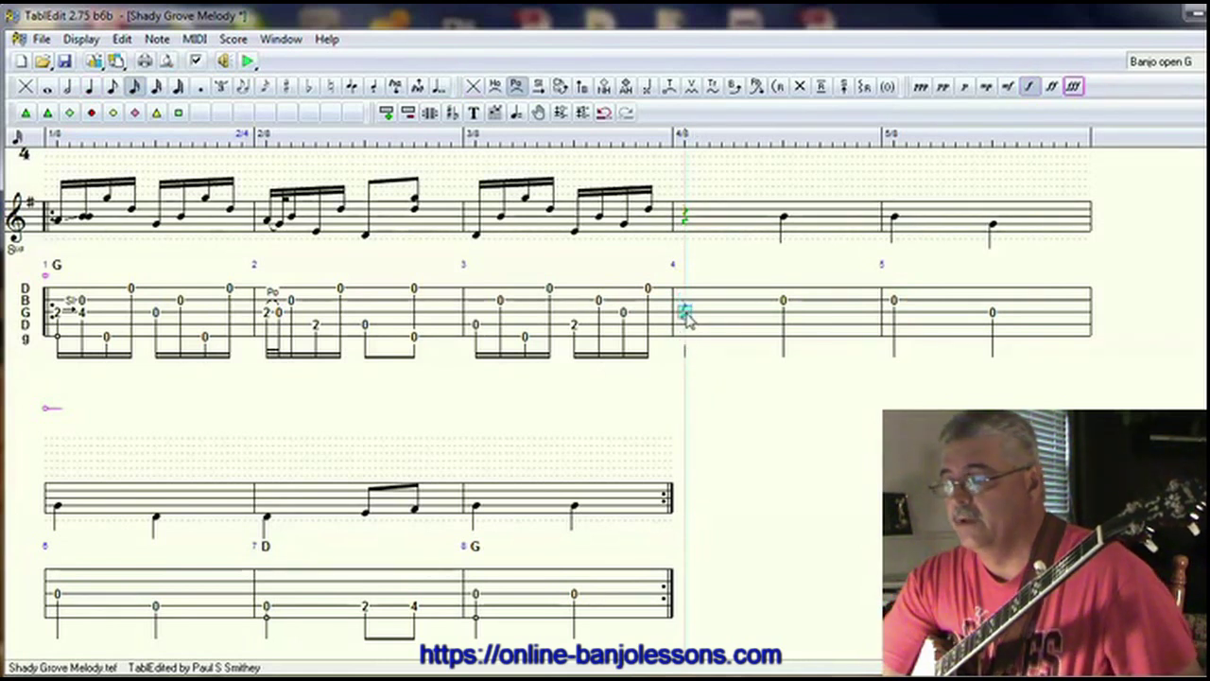
pyautogui.write('2')
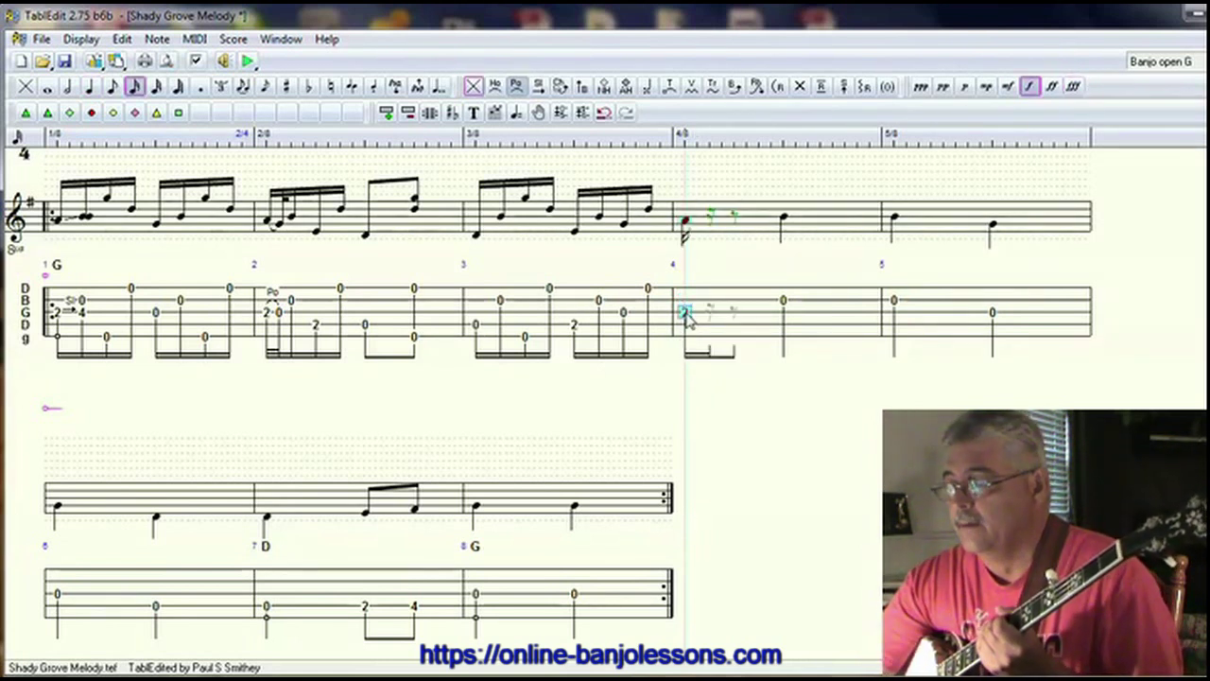
pyautogui.click(710, 313)
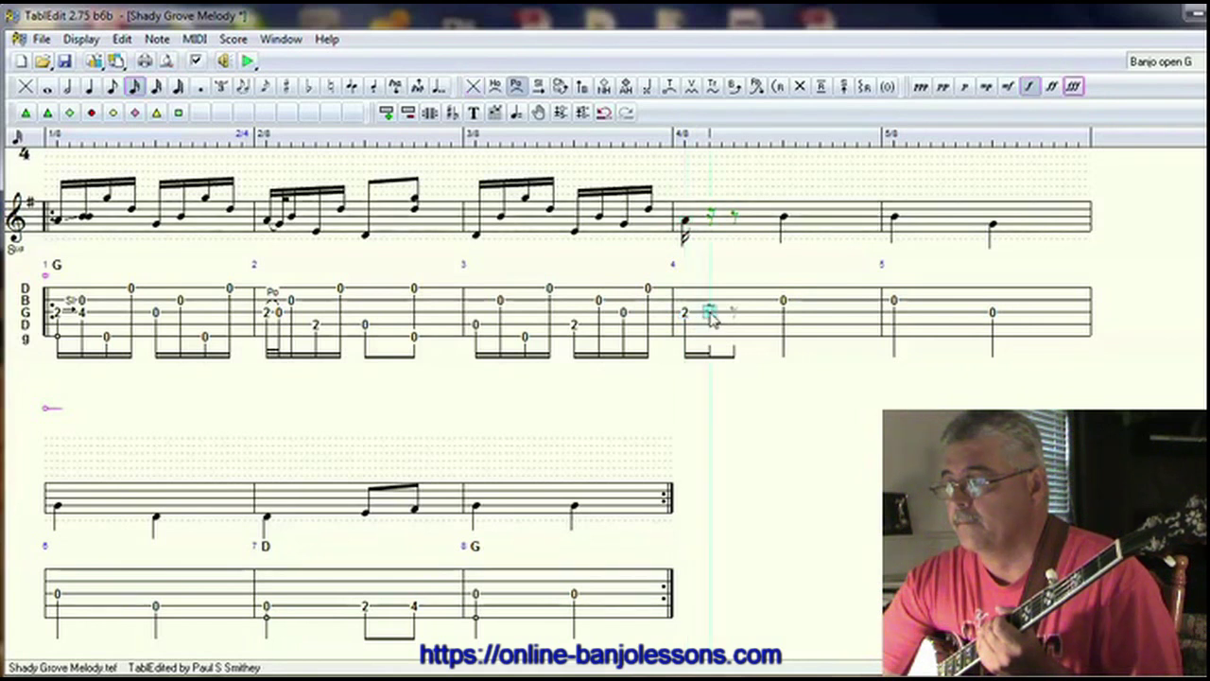
pyautogui.write('4')
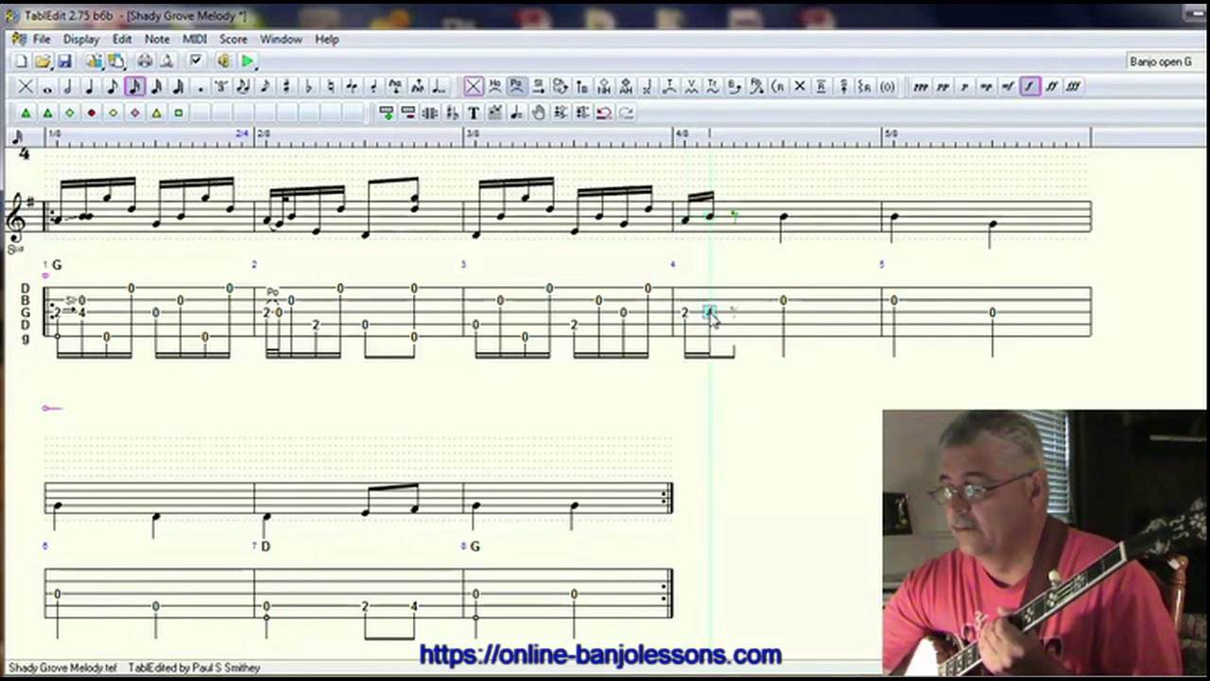
pyautogui.press('Up')
pyautogui.write('0')
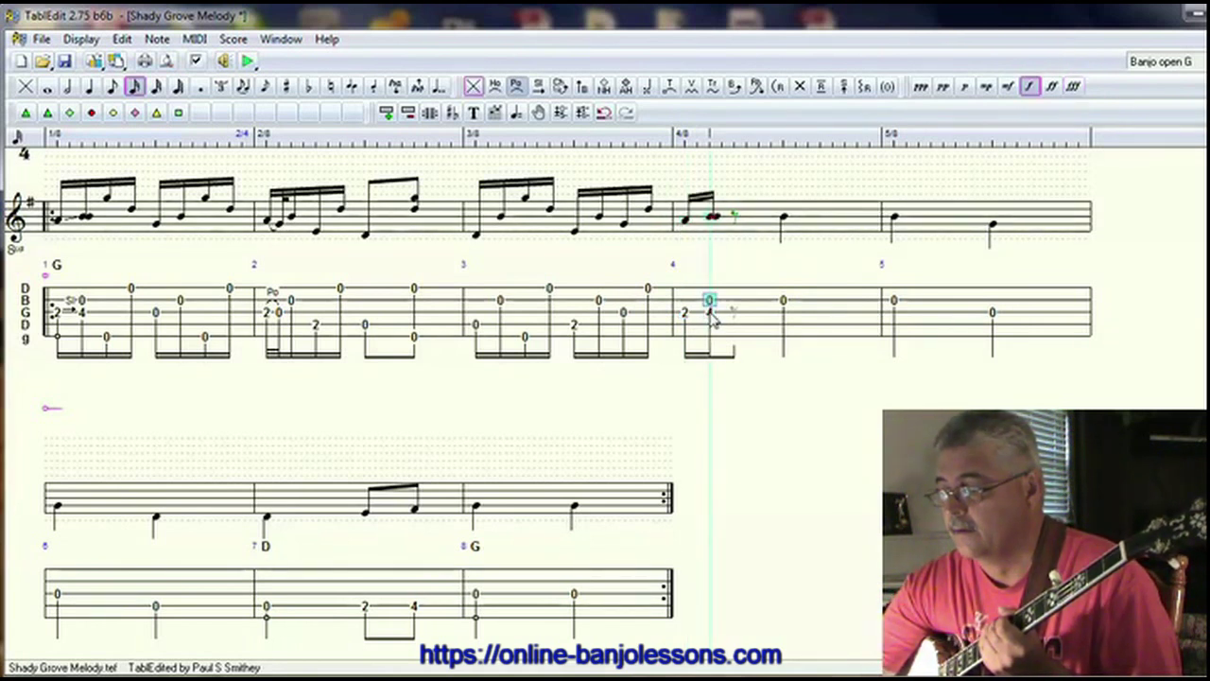
# Continue measure 4's roll with open notes on the top D, lower D and top D strings
pyautogui.press('Right')
pyautogui.press('Up')
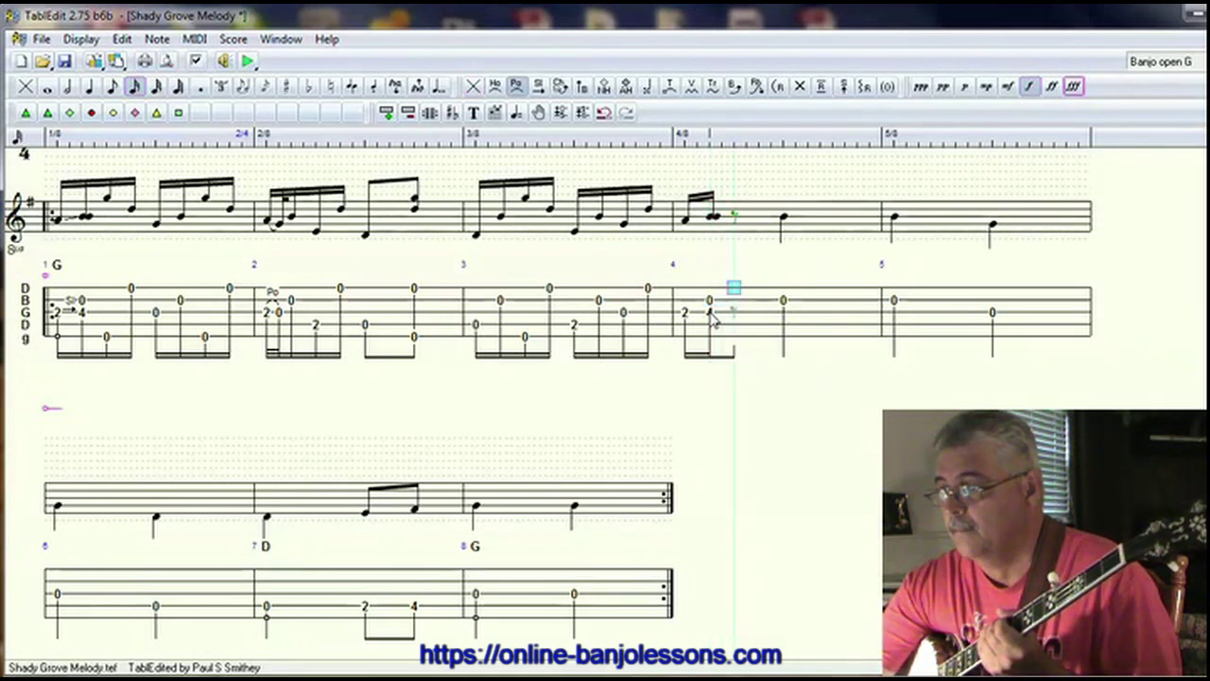
pyautogui.press('0')
pyautogui.press('Right')
pyautogui.press('Down')
pyautogui.press('Down')
pyautogui.press('Down')
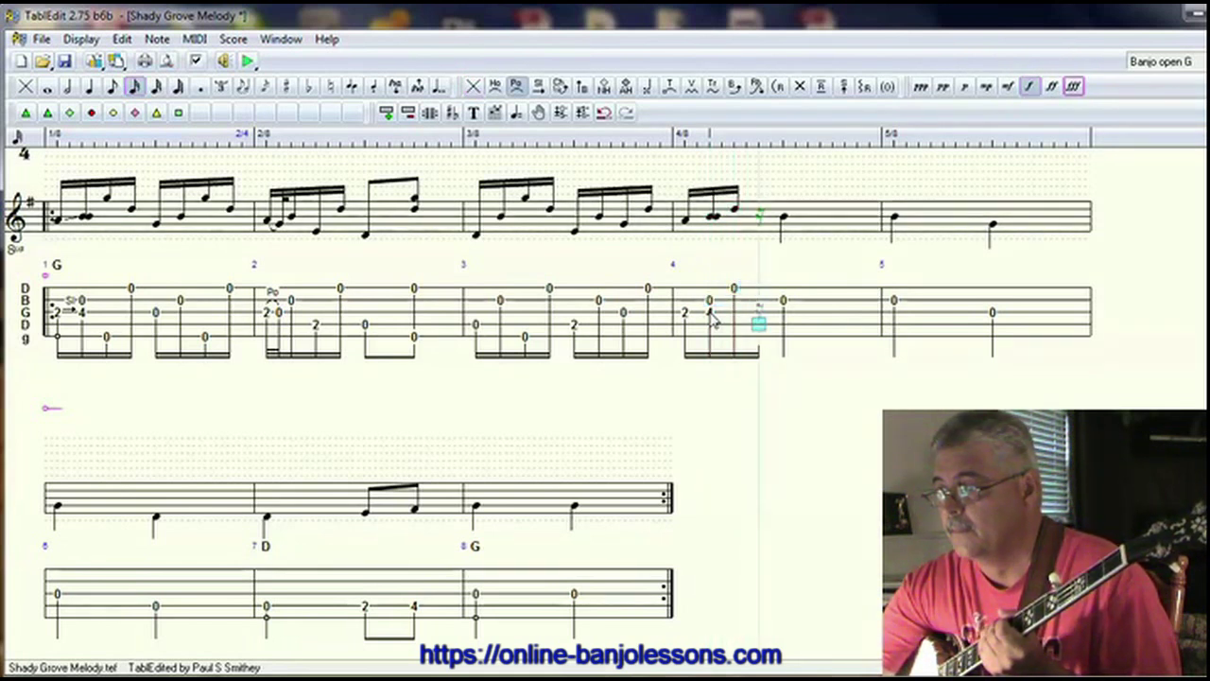
pyautogui.press('0')
pyautogui.press('Right')
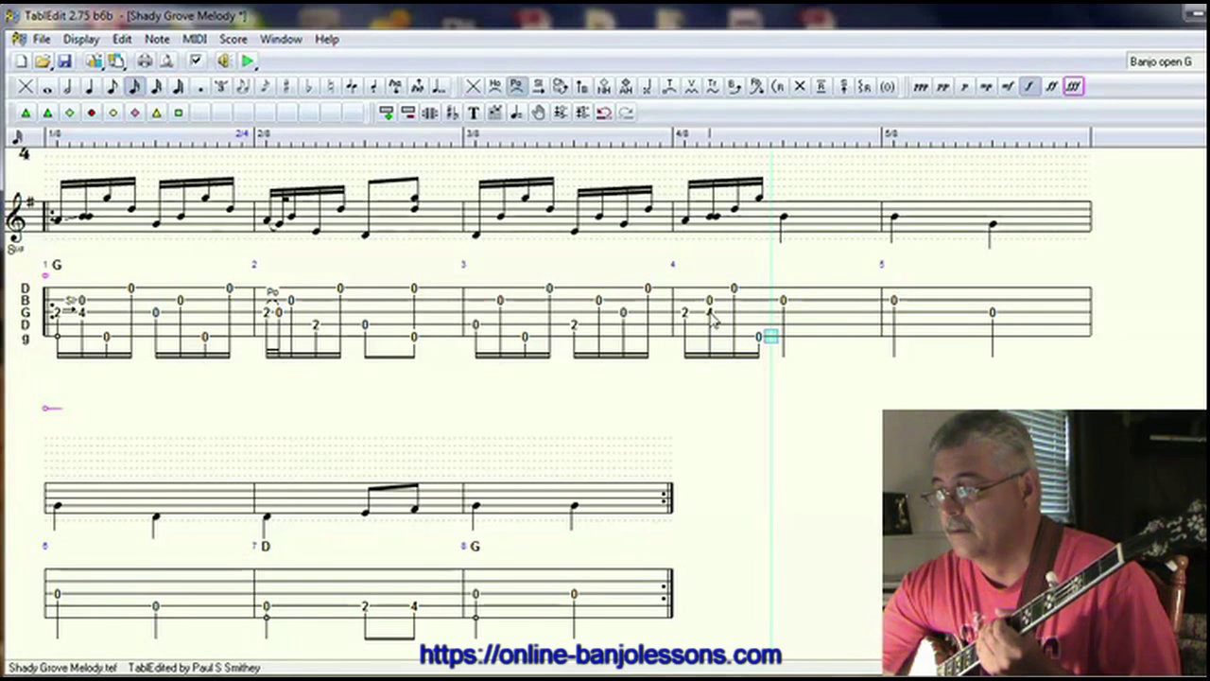
pyautogui.press('Right')
pyautogui.press('Up')
pyautogui.press('Up')
pyautogui.press('Up')
pyautogui.press('Up')
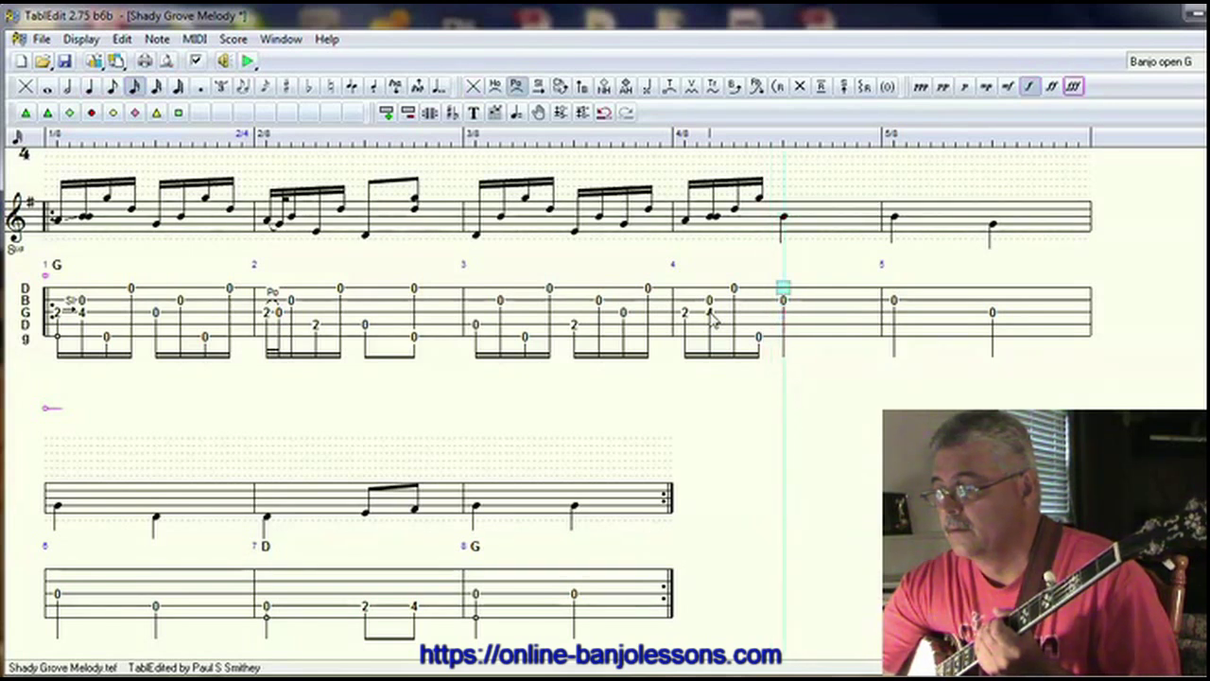
pyautogui.press('0')
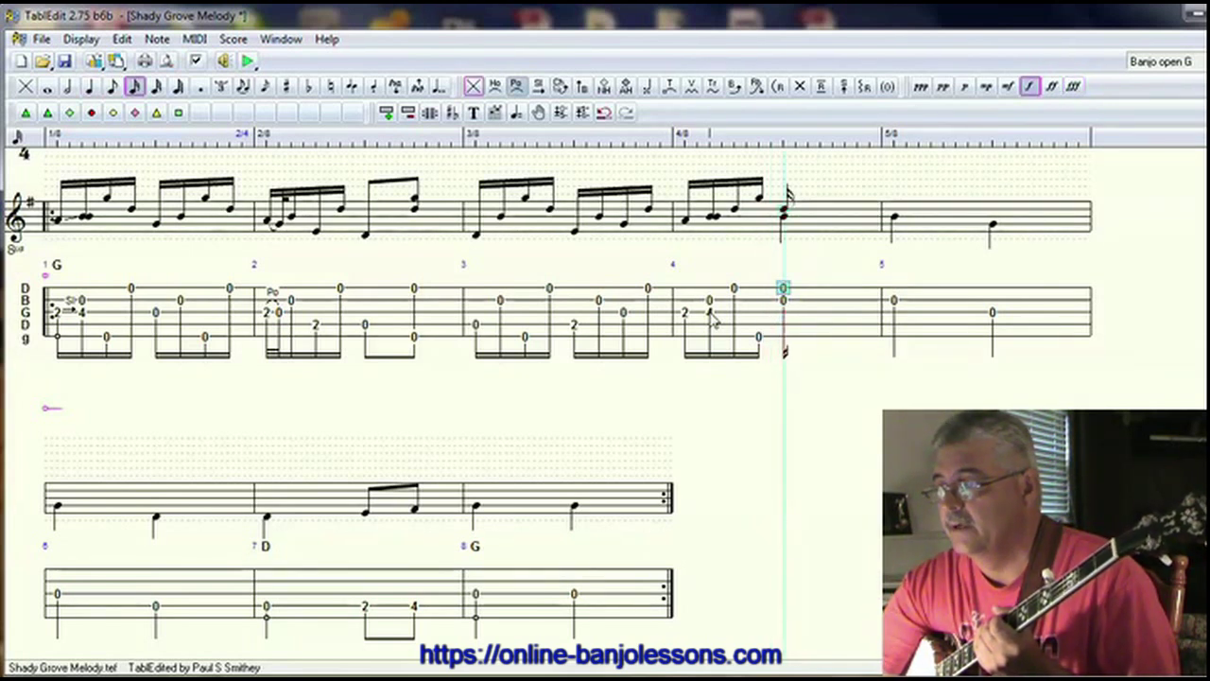
# Shorten the beat-3 open note to an eighth, then add open B, G and top D notes
pyautogui.click(782, 303)
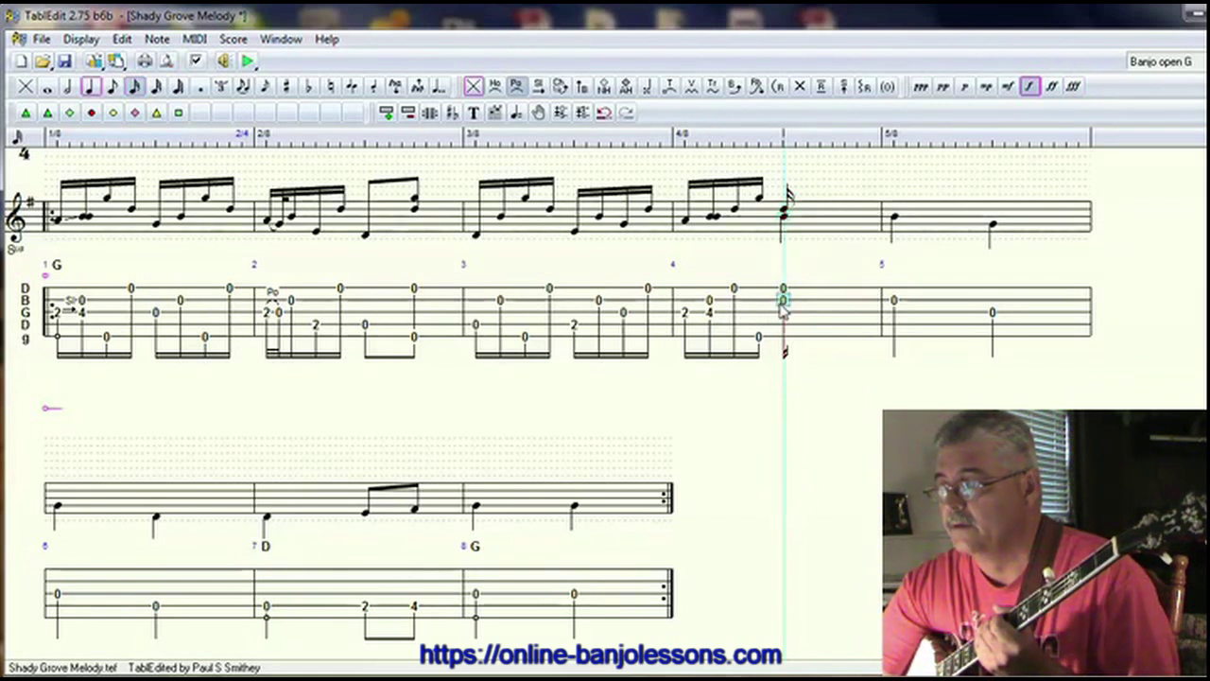
pyautogui.press('e')
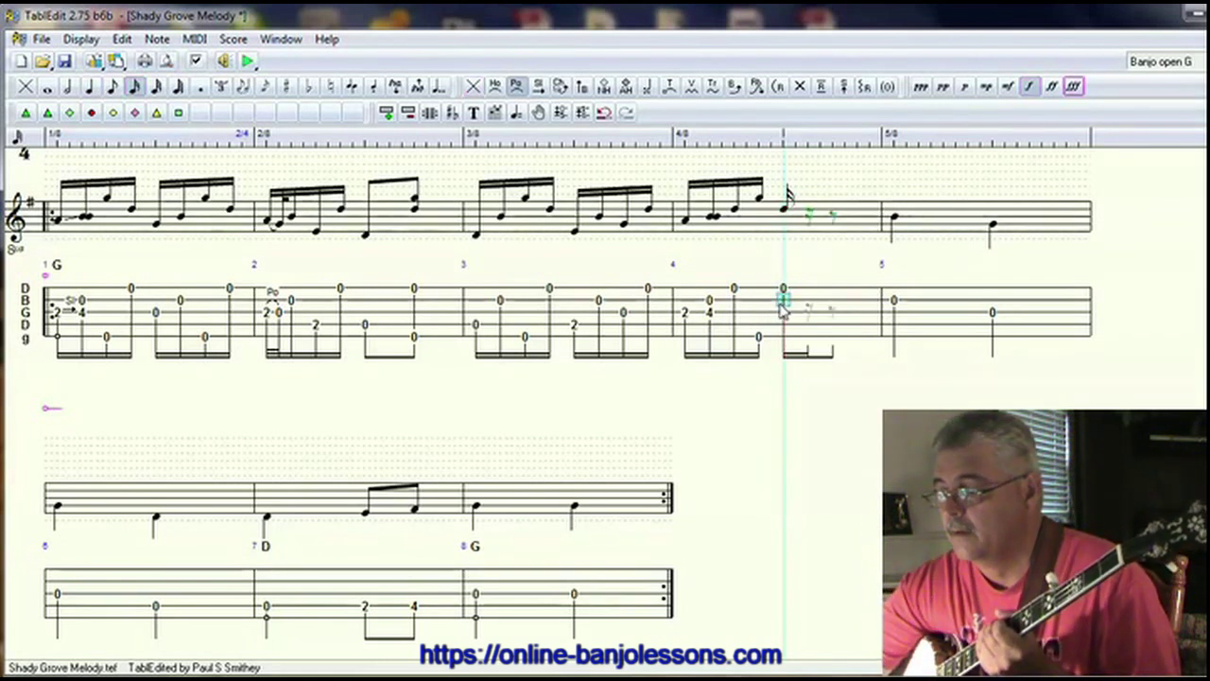
pyautogui.press('Right')
pyautogui.press('0')
pyautogui.press('Right')
pyautogui.press('Right')
pyautogui.press('Down')
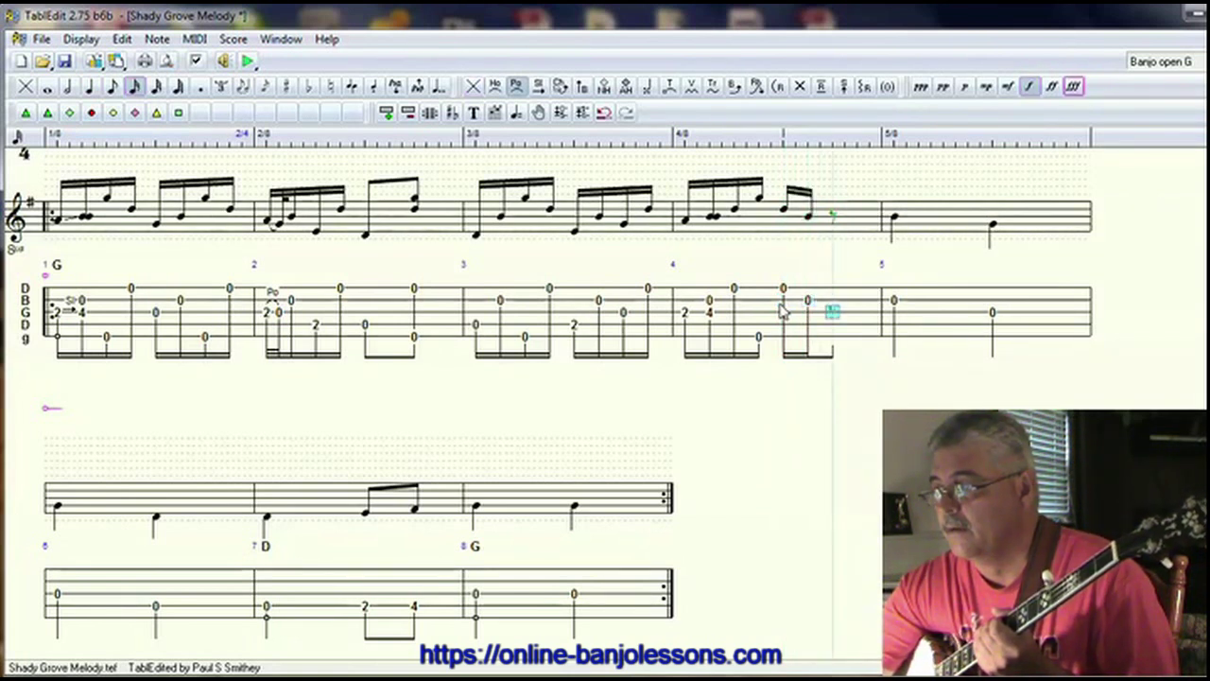
pyautogui.press('0')
pyautogui.press('Right')
pyautogui.press('Up')
pyautogui.press('Up')
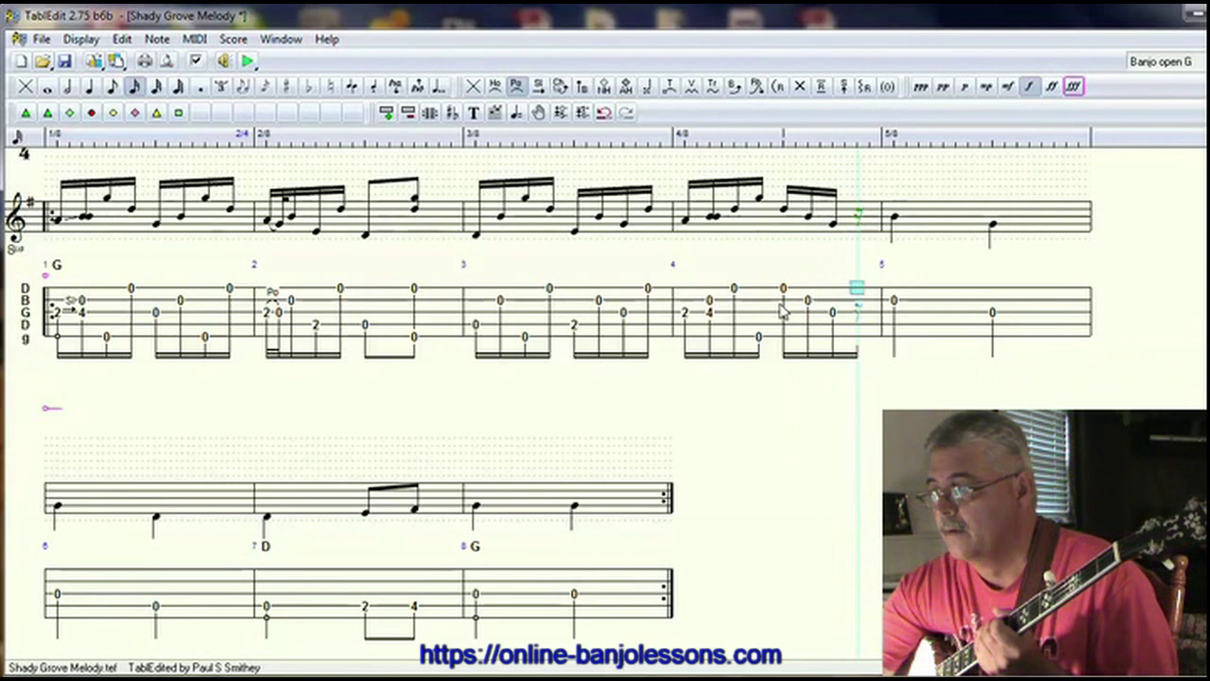
pyautogui.press('0')
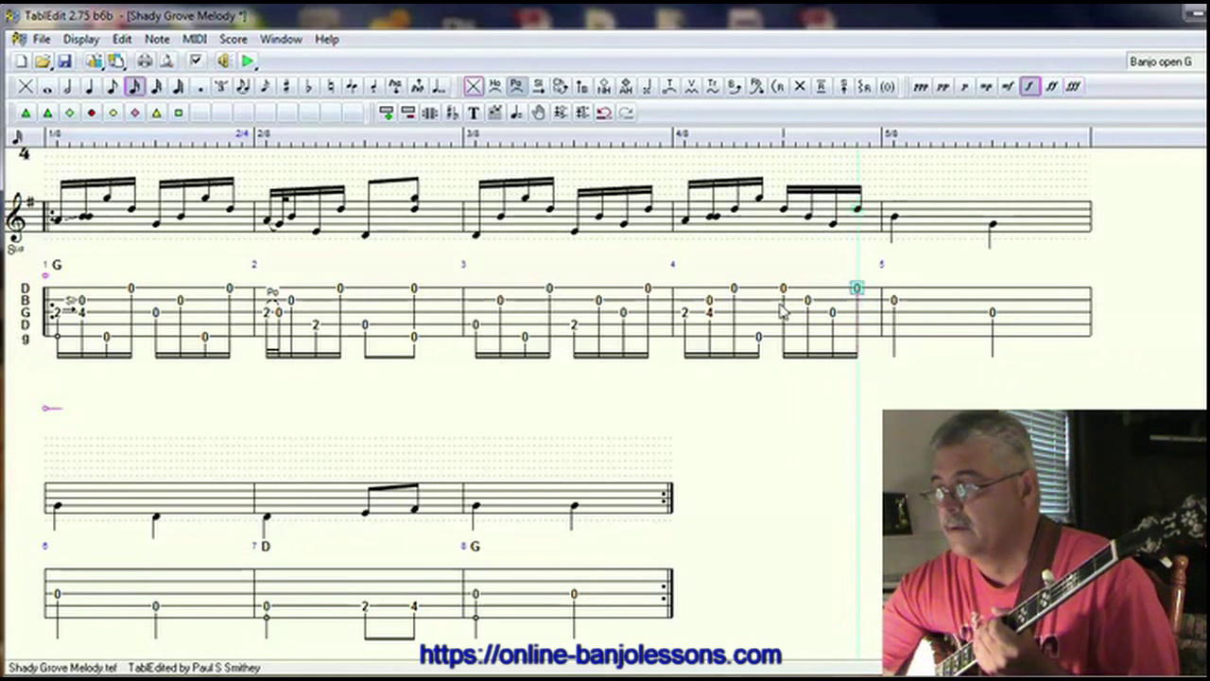
# Mark measure 4's opening 2-to-4 as a slide, then move to measure 5's G string
pyautogui.click(687, 318)
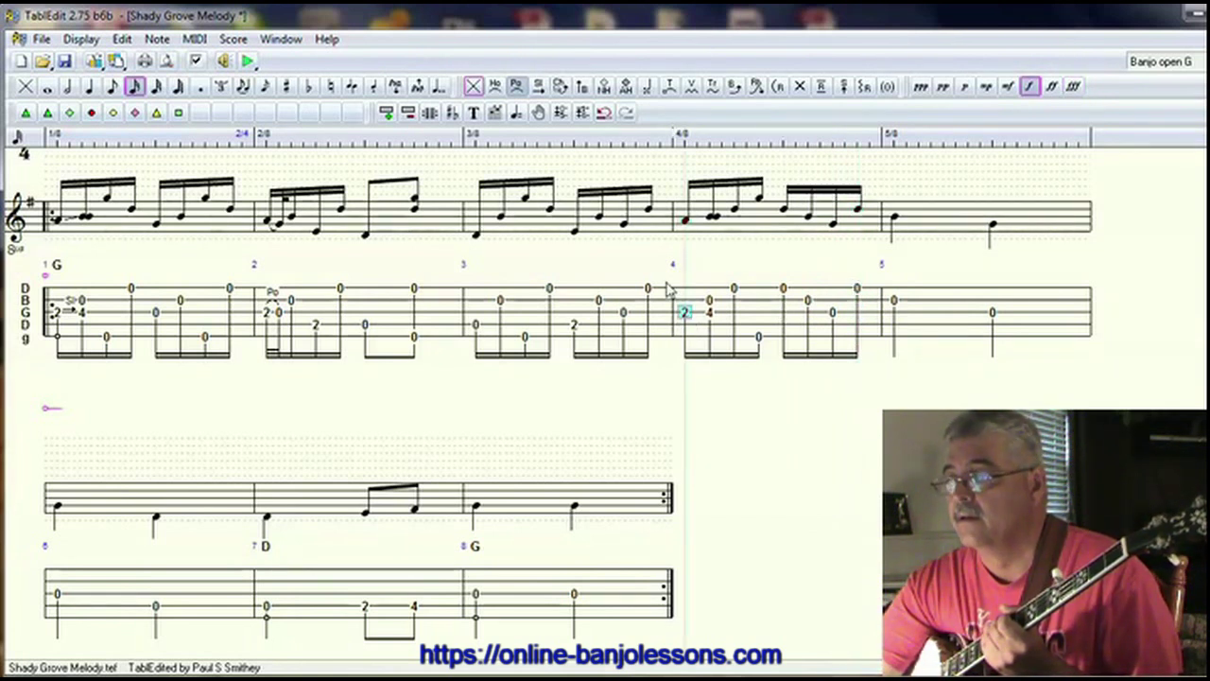
pyautogui.click(538, 86)
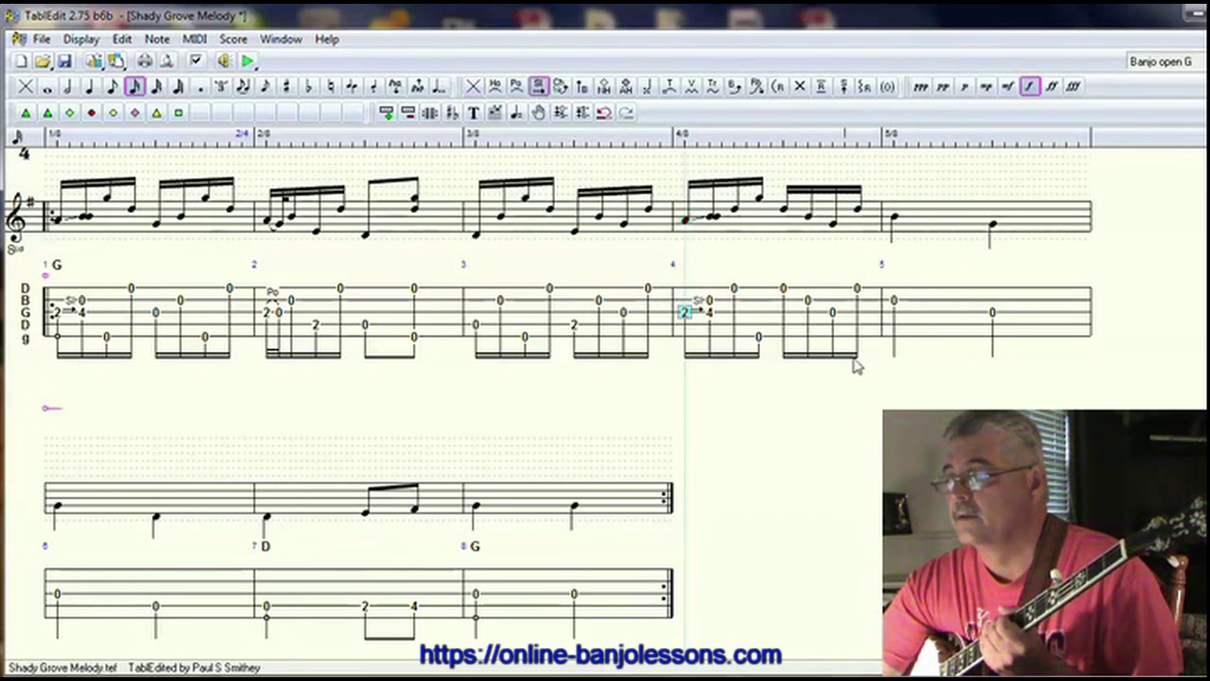
pyautogui.click(895, 303)
pyautogui.click(896, 313)
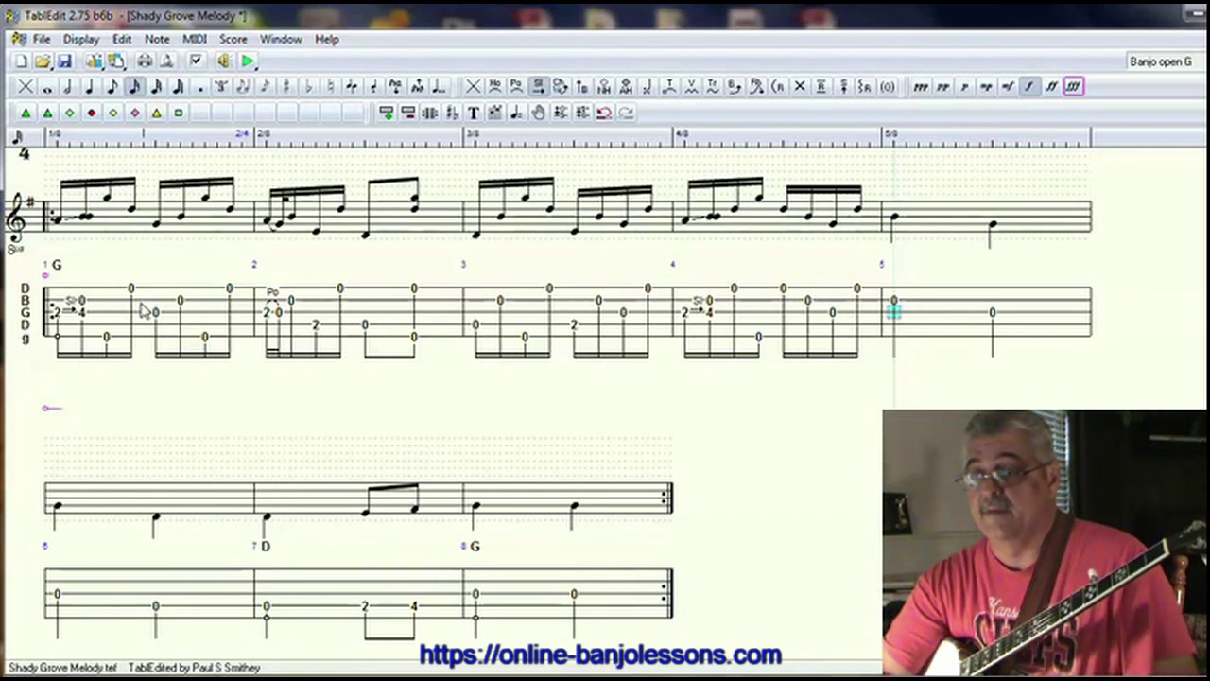
pyautogui.moveTo(68, 295); pyautogui.dragTo(451, 343)
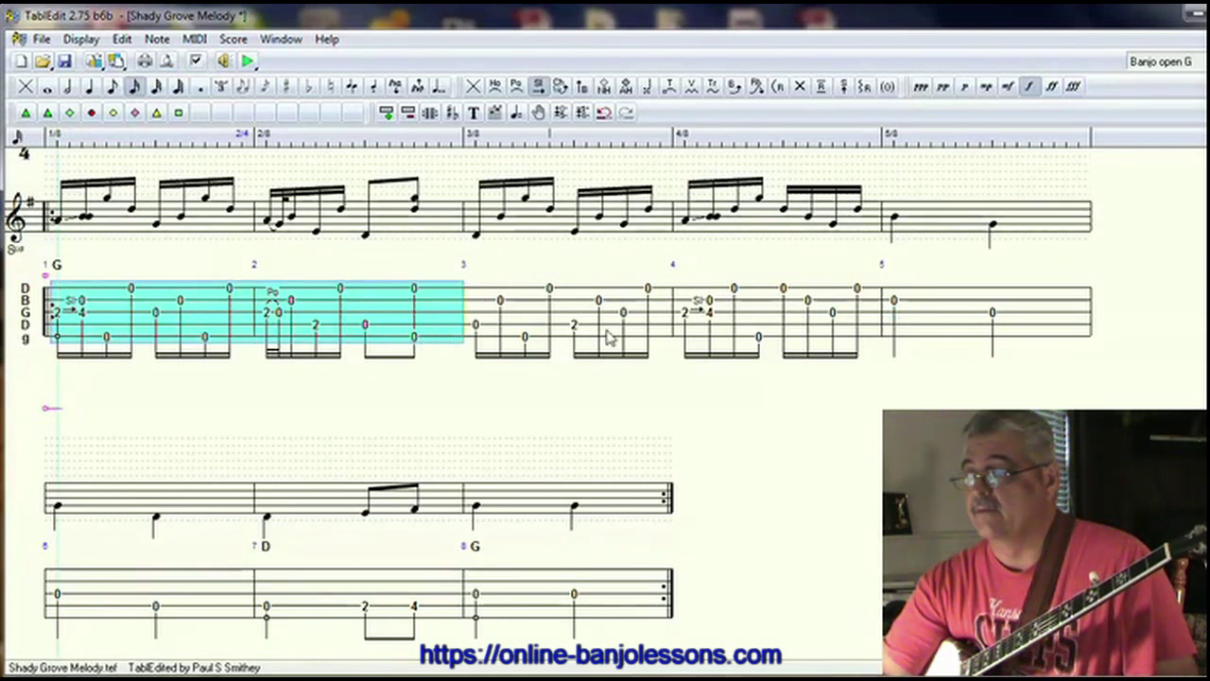
pyautogui.click(893, 289)
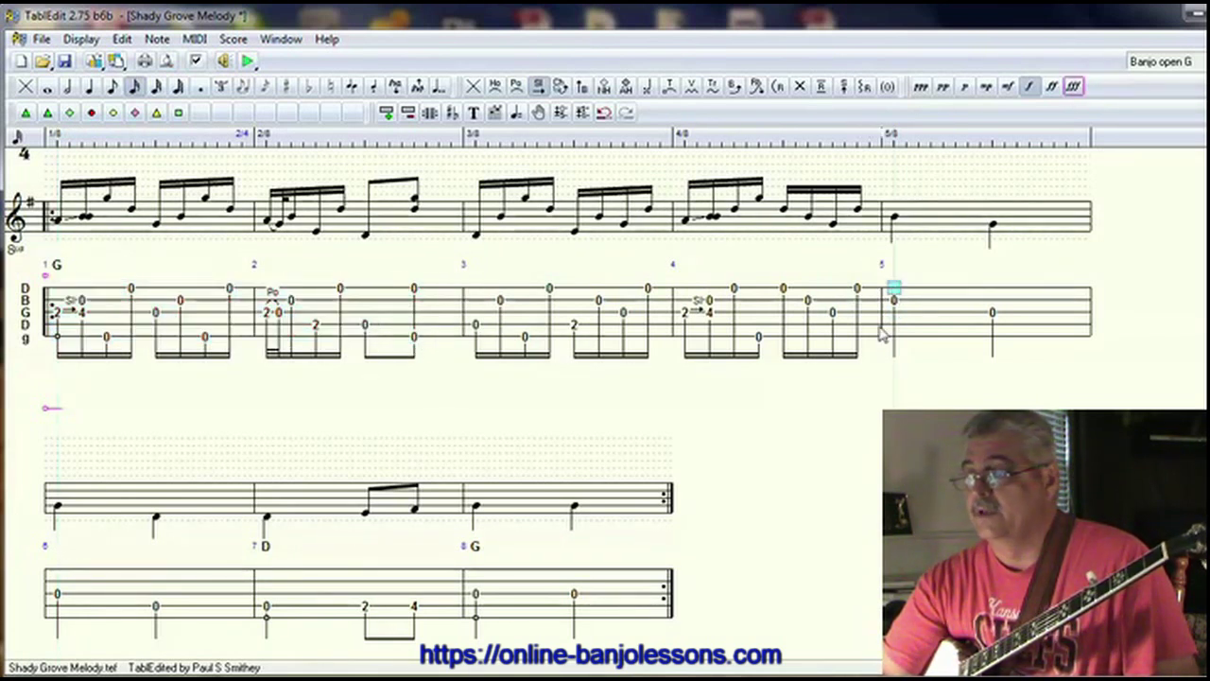
pyautogui.click(894, 312)
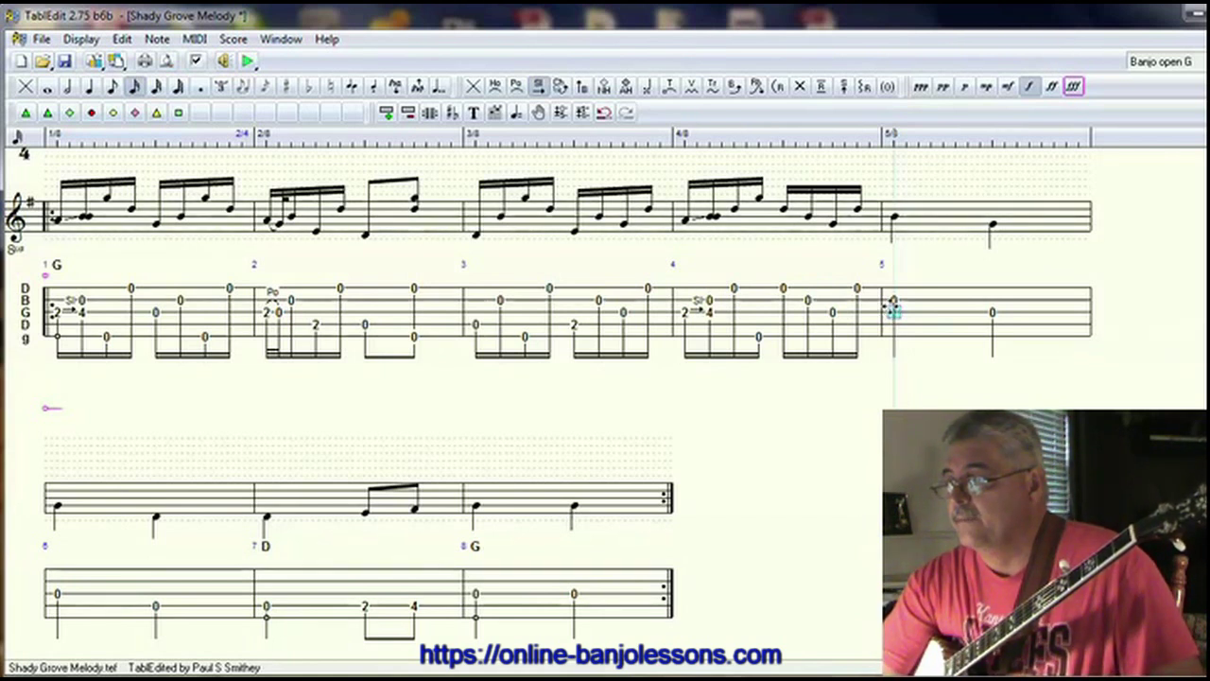
# Replace measure 5's opening 0 with a 2 on the G string, followed by an open B
pyautogui.click(893, 302)
pyautogui.press('Delete')
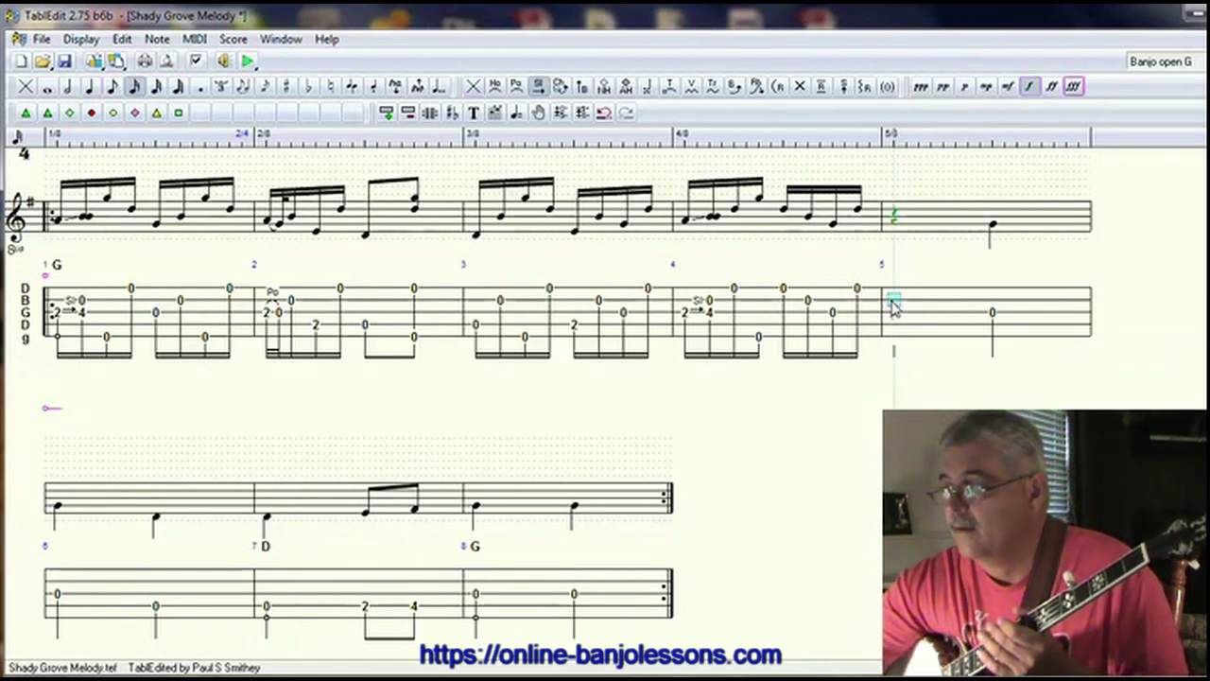
pyautogui.click(894, 313)
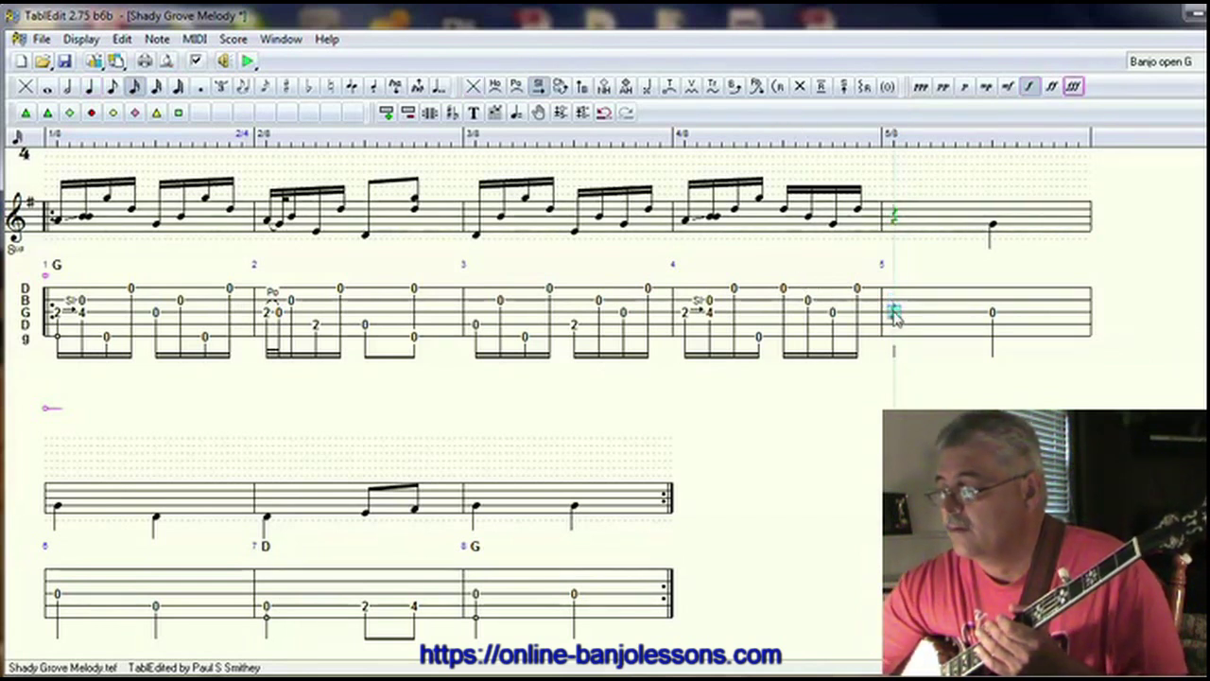
pyautogui.write('s')
pyautogui.write('2')
pyautogui.press('Right')
pyautogui.press('Up')
pyautogui.write('0')
pyautogui.press('Right')
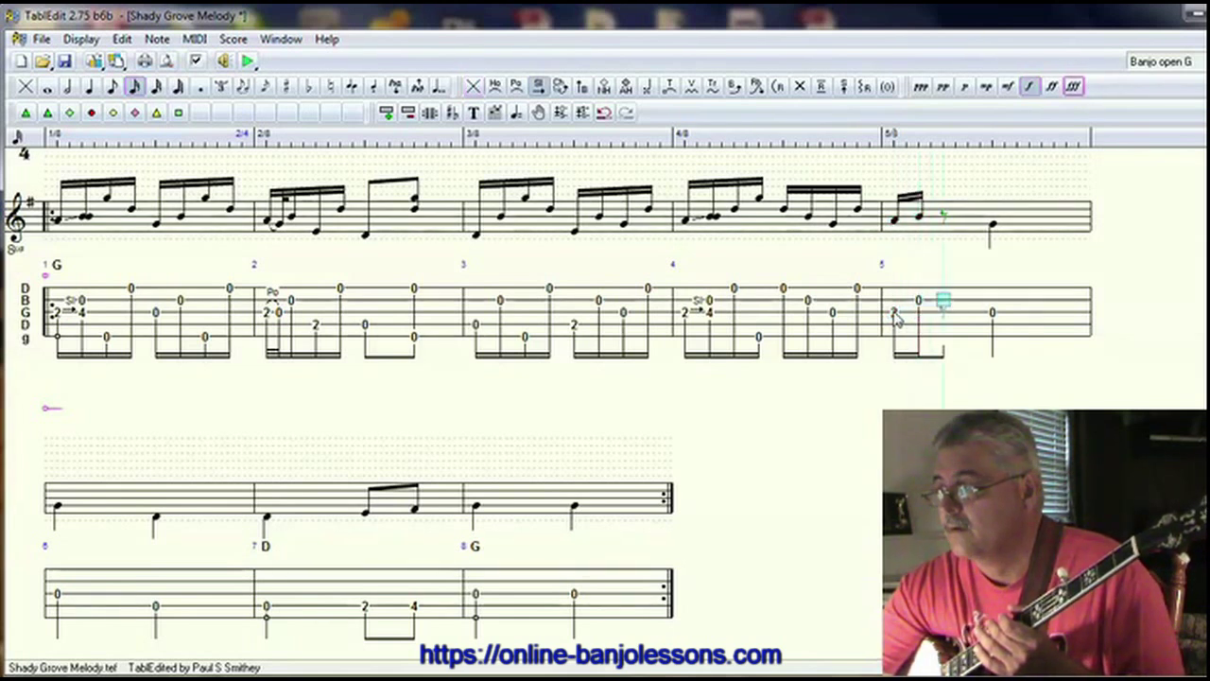
pyautogui.write('2')
# Add an open fifth-string note, remove the stray G-string 0, and enter an open top D
pyautogui.press('Right')
pyautogui.press('Down')
pyautogui.press('Down')
pyautogui.press('Down')
pyautogui.press('Down')
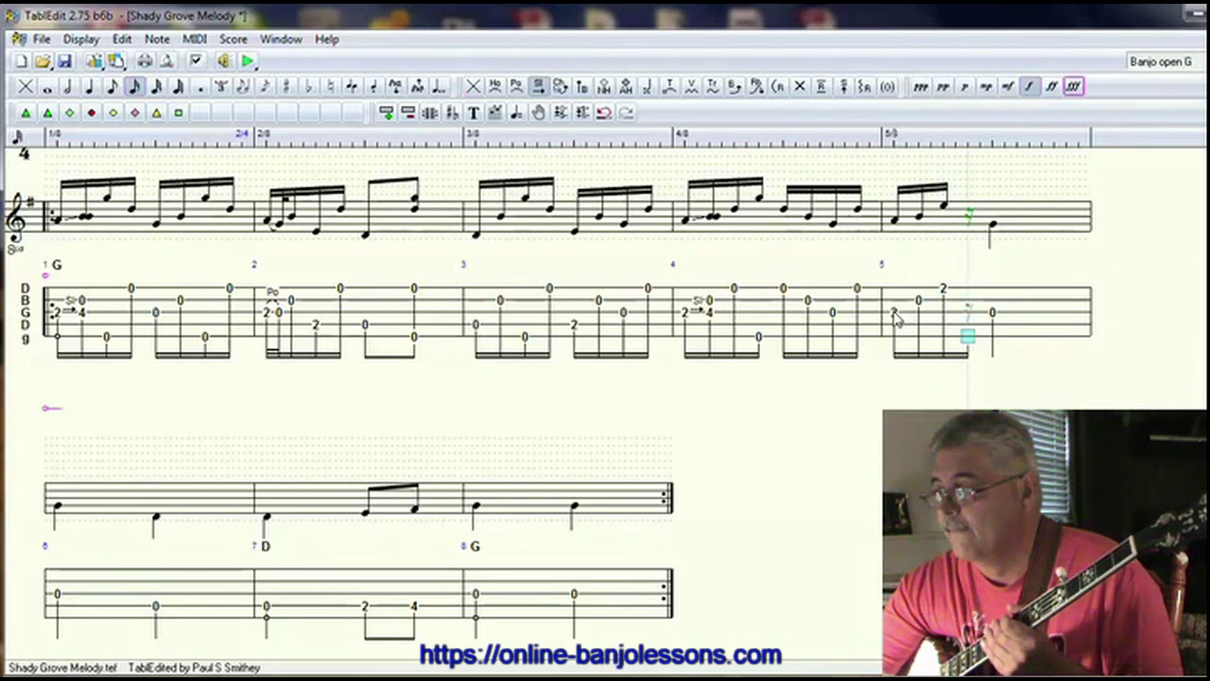
pyautogui.write('0')
pyautogui.press('Right')
pyautogui.press('Up')
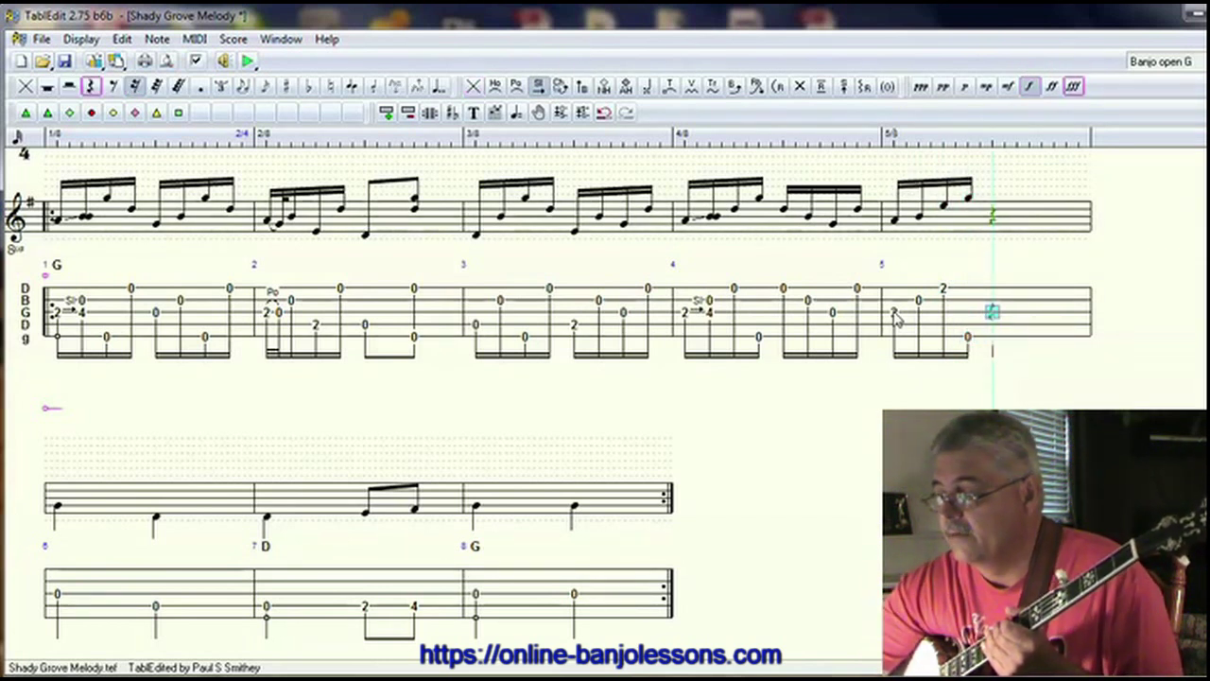
pyautogui.press('Delete')
pyautogui.press('Up')
pyautogui.write('0')
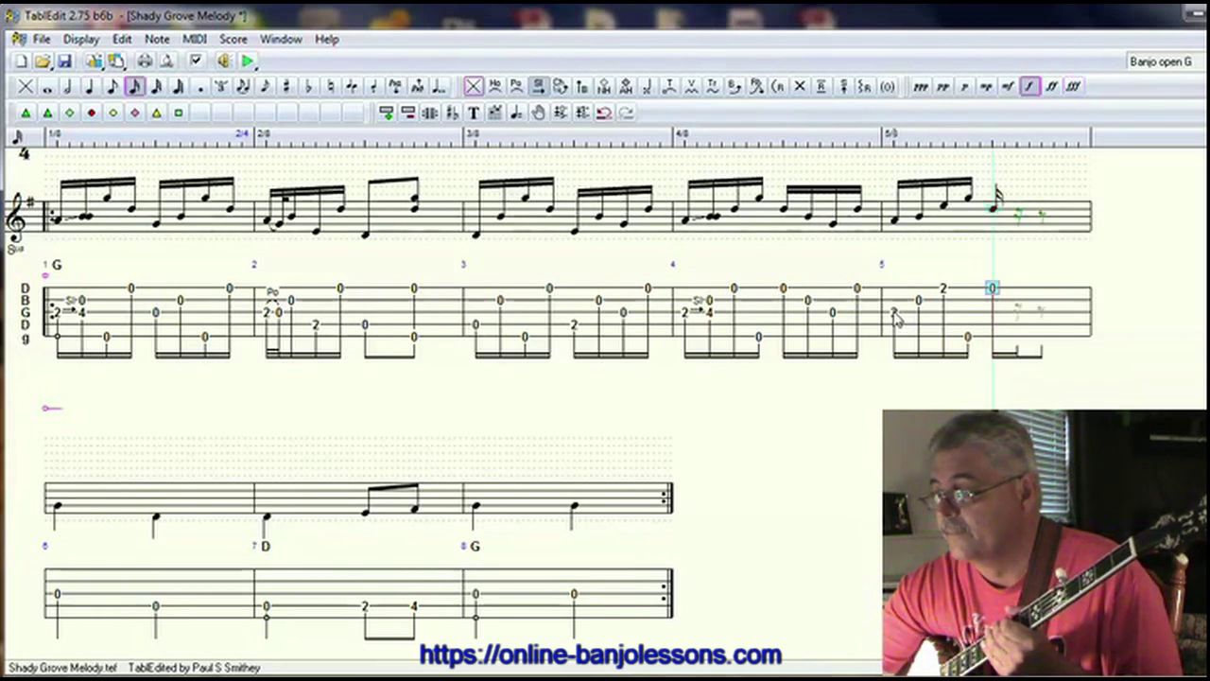
# Finish measure 5 with an open B, a 3 on the G string, and an open top D
pyautogui.press('Right')
pyautogui.press('Down')
pyautogui.press('Down')
pyautogui.press('Up')
pyautogui.write('0')
pyautogui.press('Right')
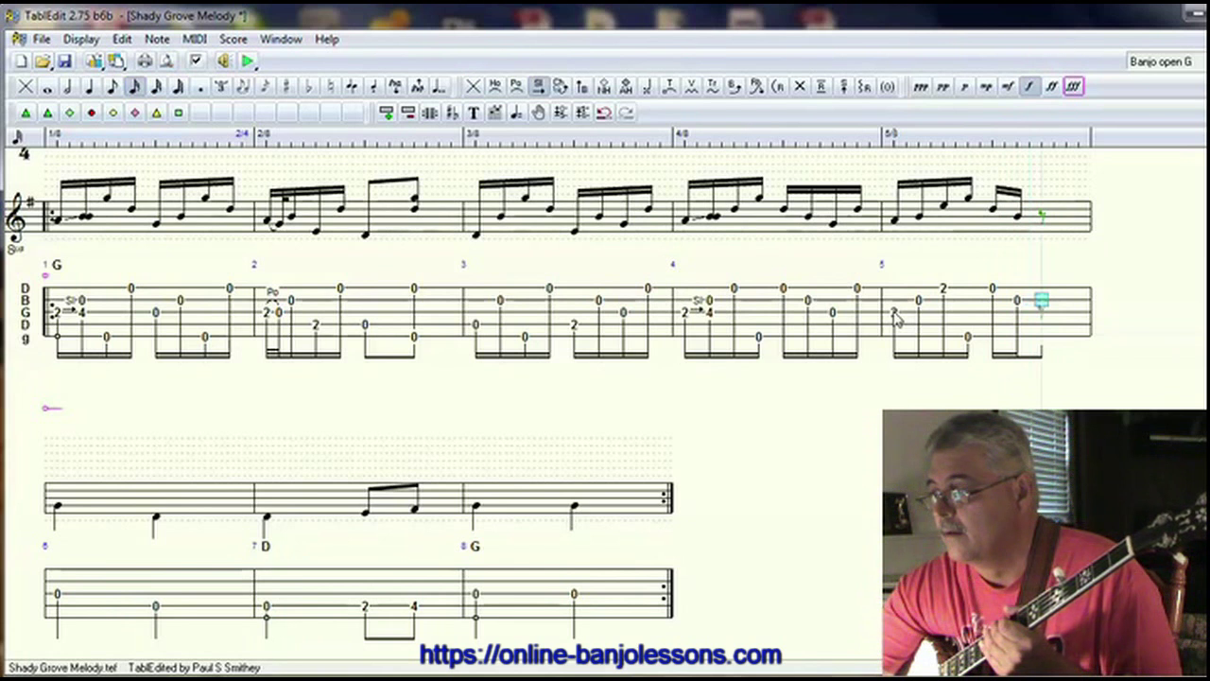
pyautogui.write('3')
pyautogui.press('Right')
pyautogui.press('Up')
pyautogui.press('Up')
pyautogui.write('0')
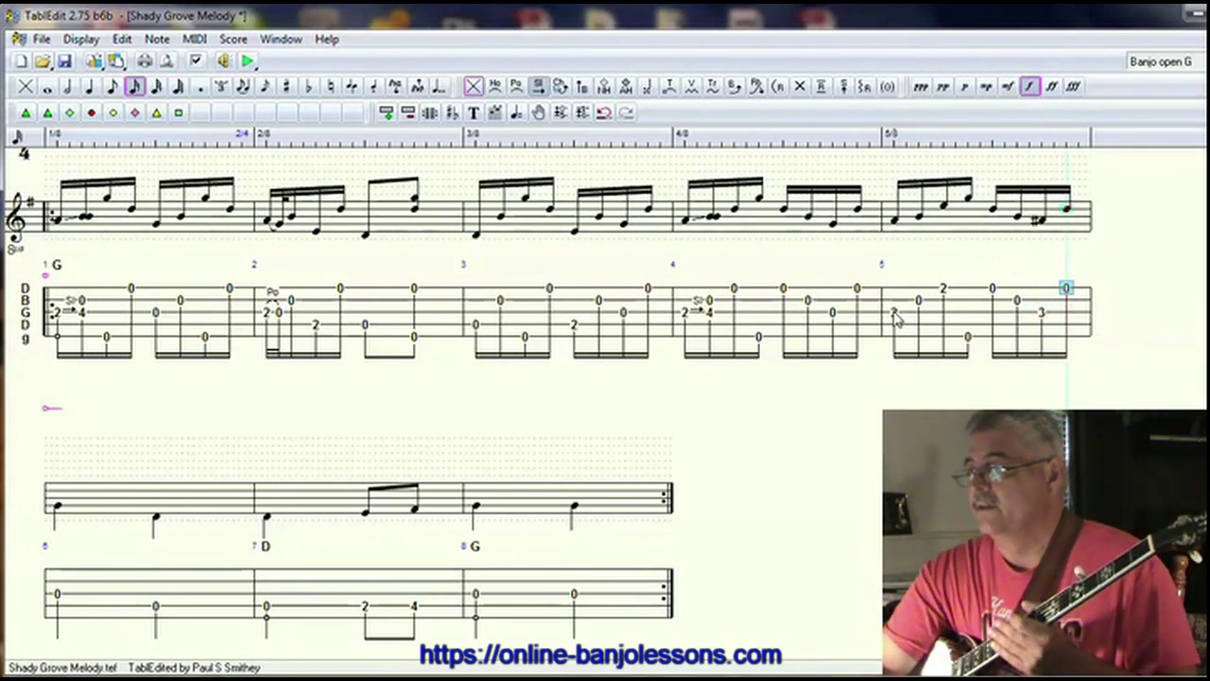
# Add a 2 after the G-string 3 in measure 5 and mark a 3-to-2 pull-off
pyautogui.click(1055, 315)
pyautogui.write('2')
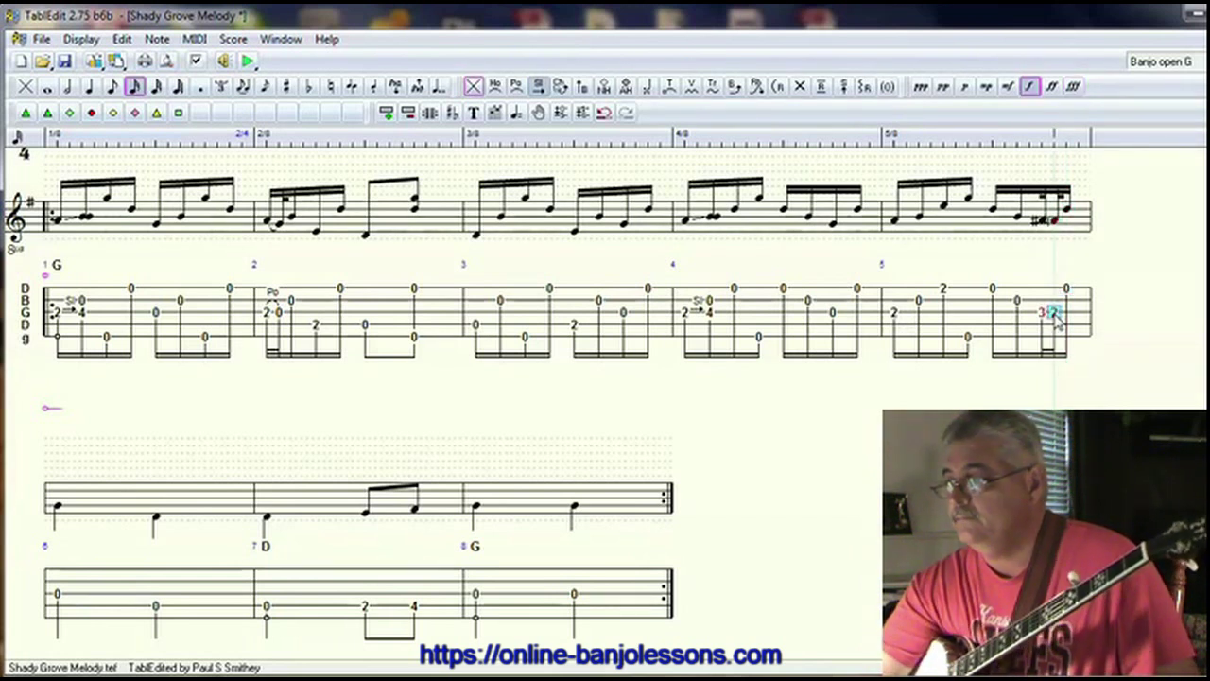
pyautogui.press('Left')
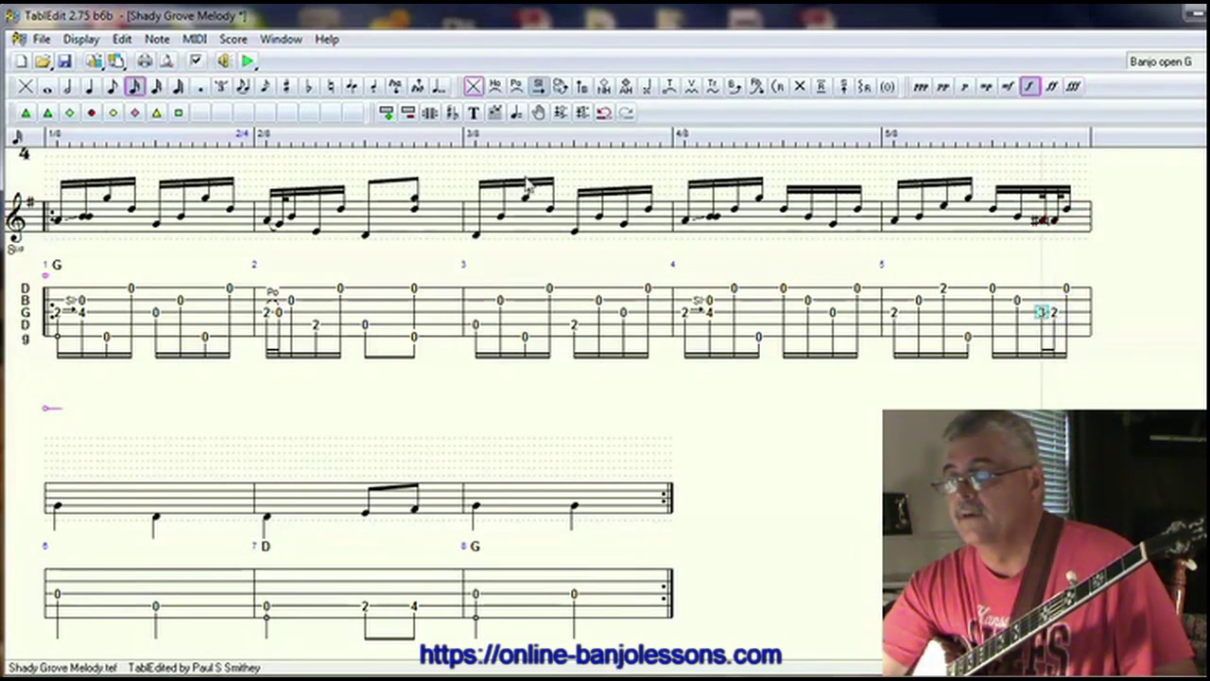
pyautogui.click(156, 86)
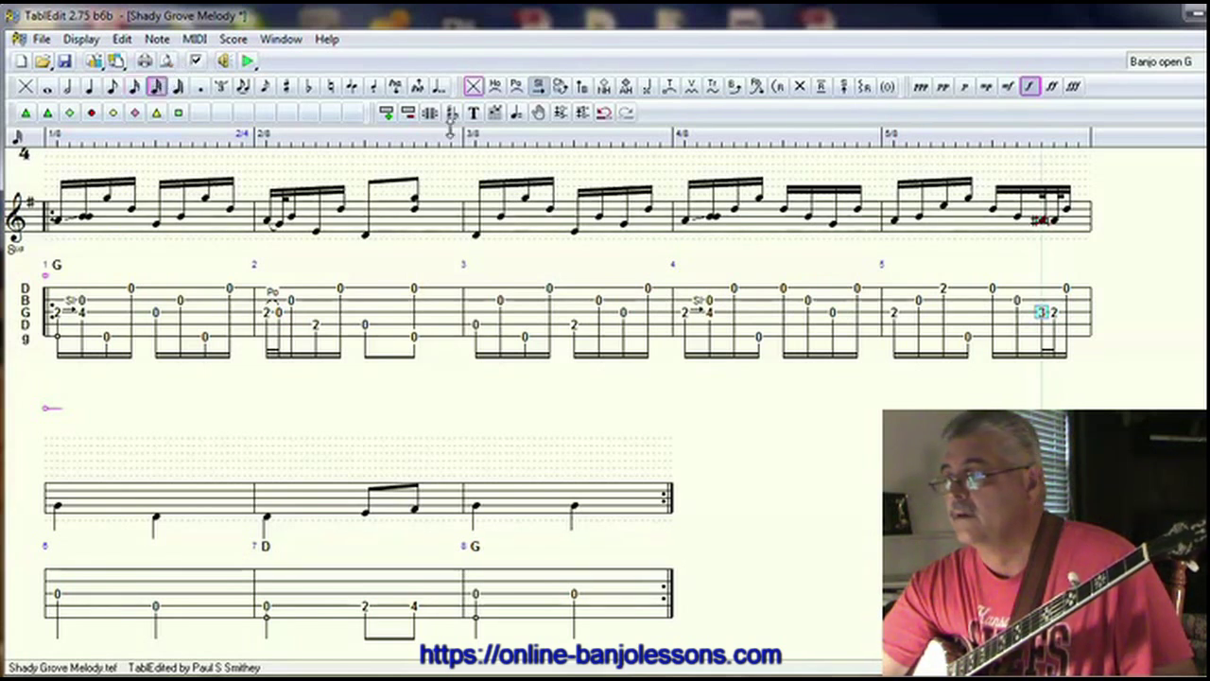
pyautogui.click(516, 86)
# Enter 2 then 3 on the G string at measure 5's start and mark a slide
pyautogui.click(904, 320)
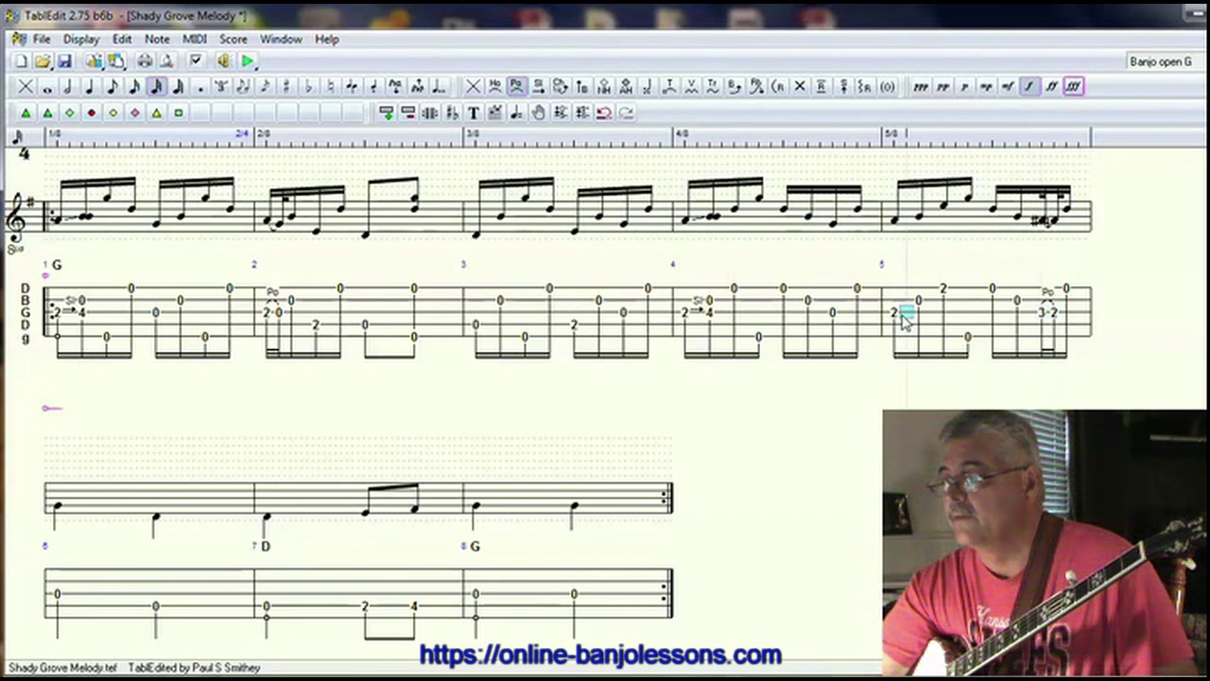
pyautogui.write('3')
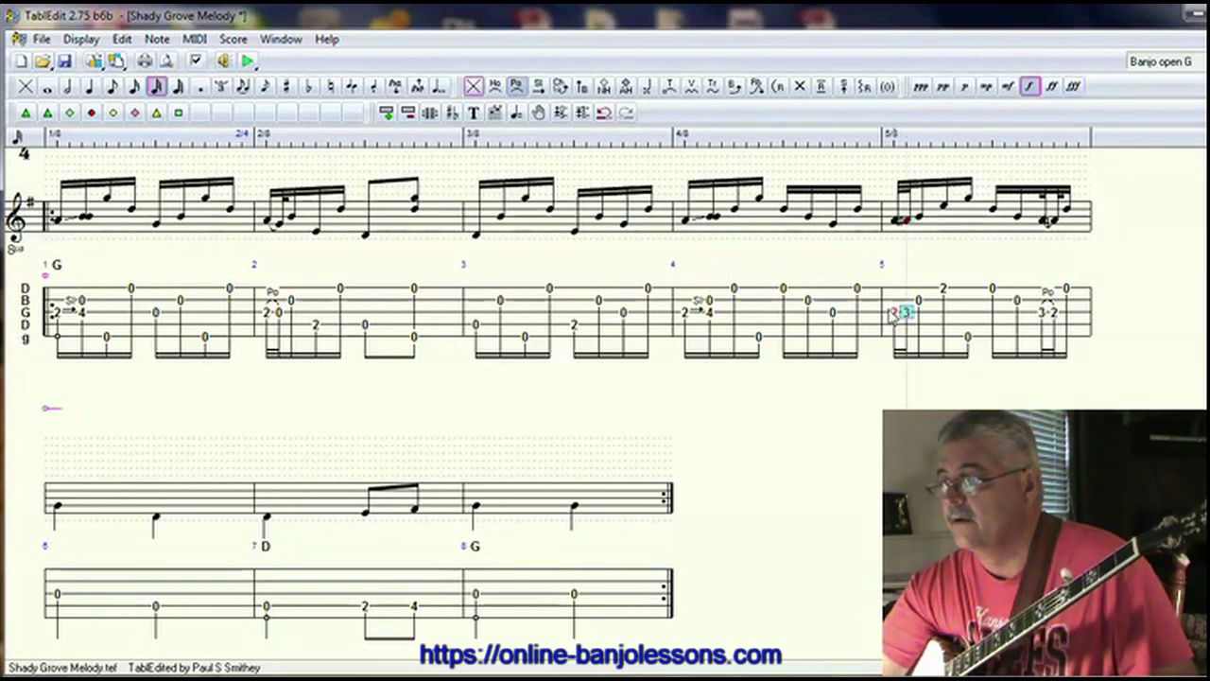
pyautogui.click(895, 312)
pyautogui.write('2')
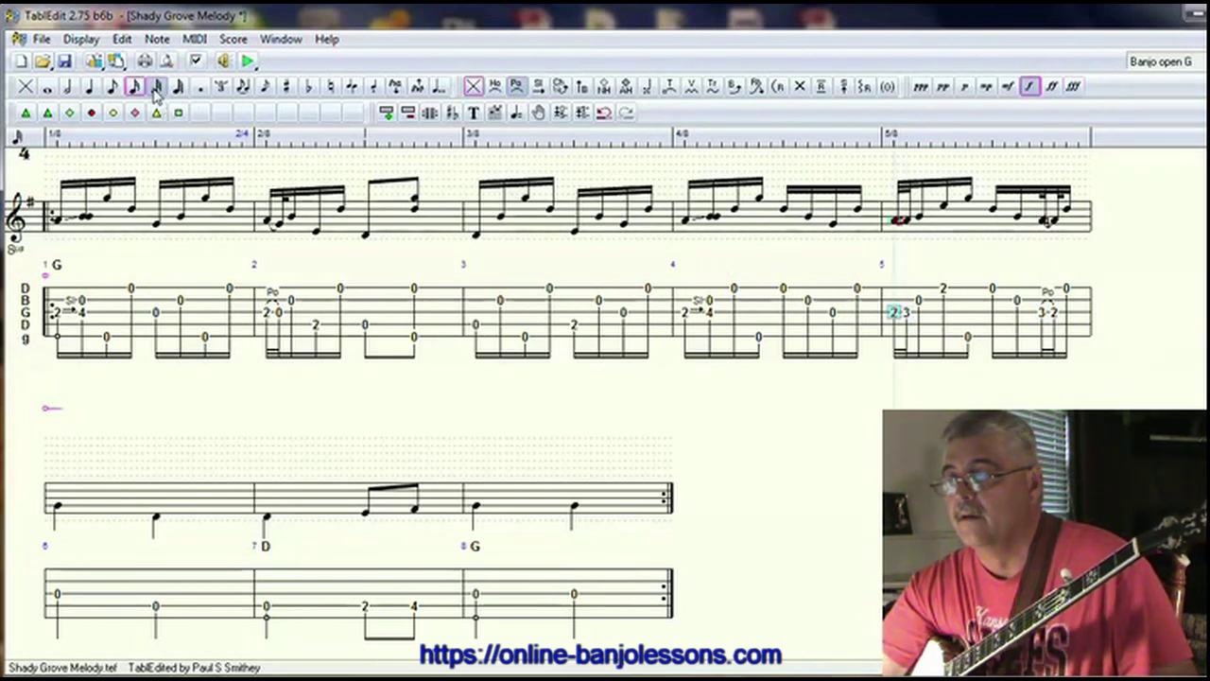
pyautogui.click(538, 86)
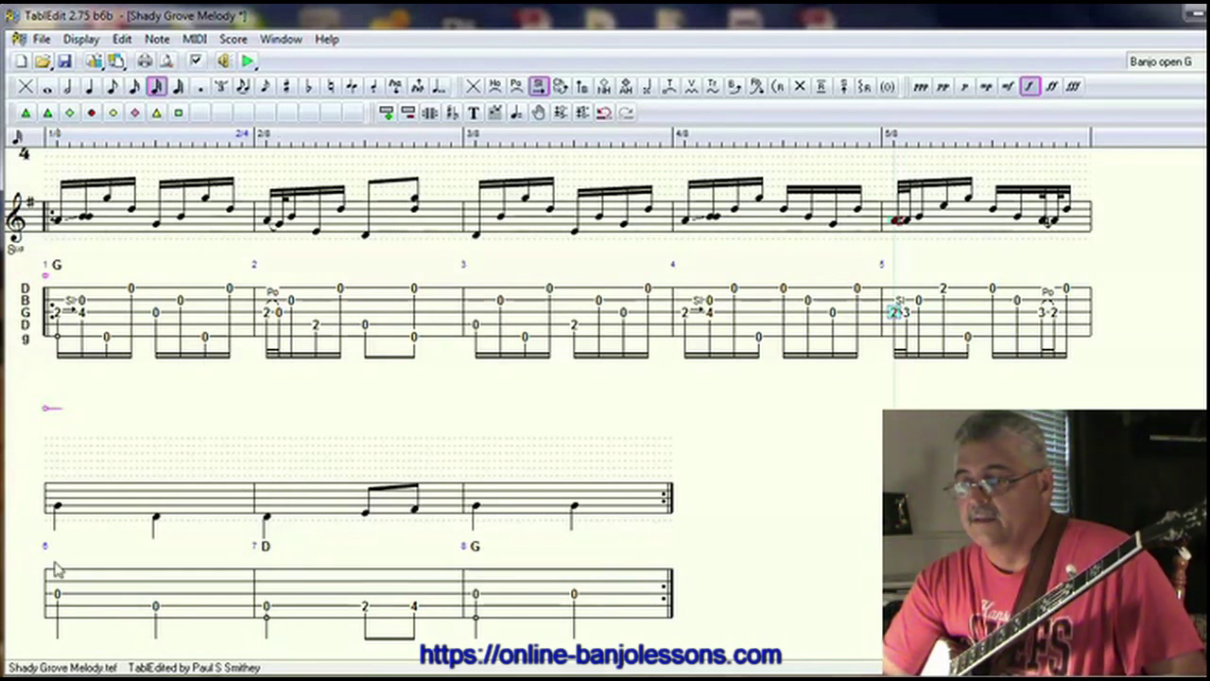
# Make measure 6's first note a sixteenth and follow it with 0, 2 and an open top string
pyautogui.click(58, 594)
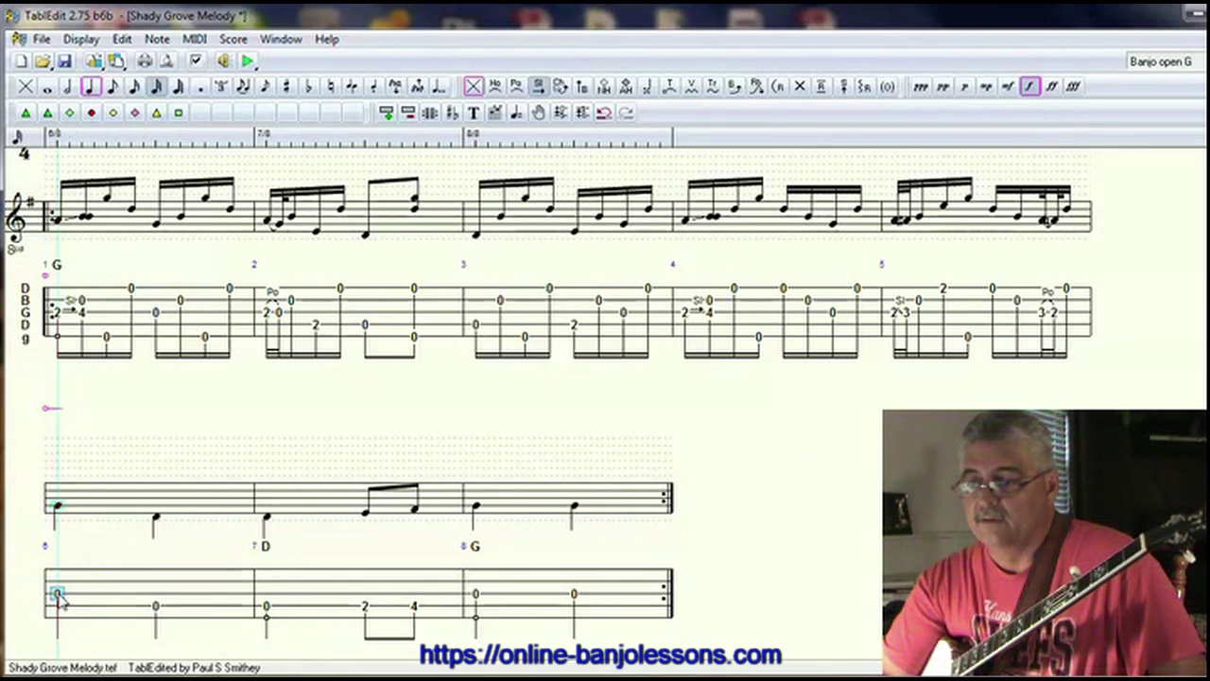
pyautogui.click(135, 86)
pyautogui.click(82, 584)
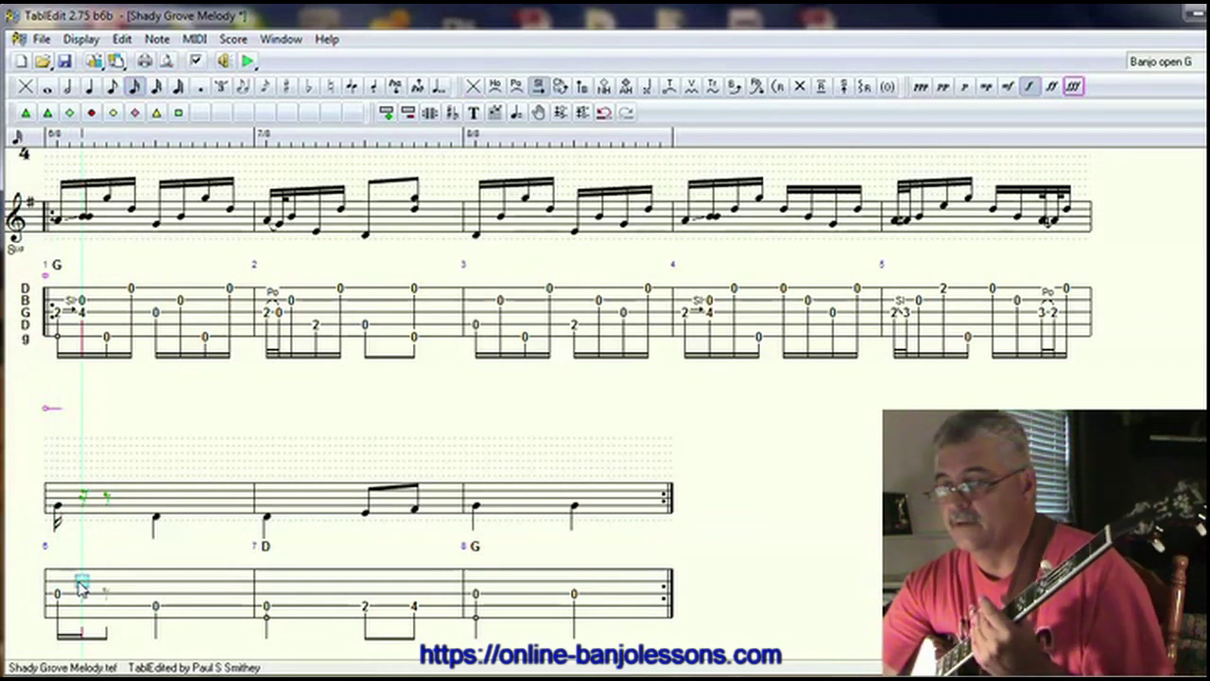
pyautogui.write('0')
pyautogui.press('Right')
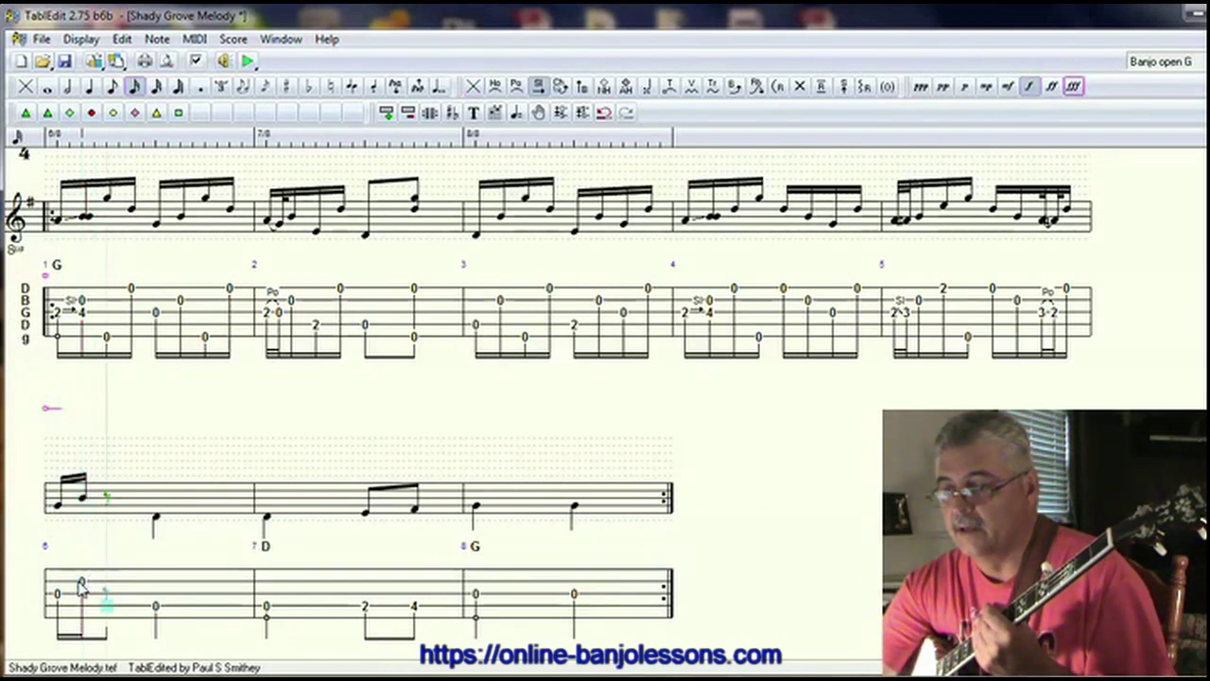
pyautogui.write('2')
pyautogui.press('Right')
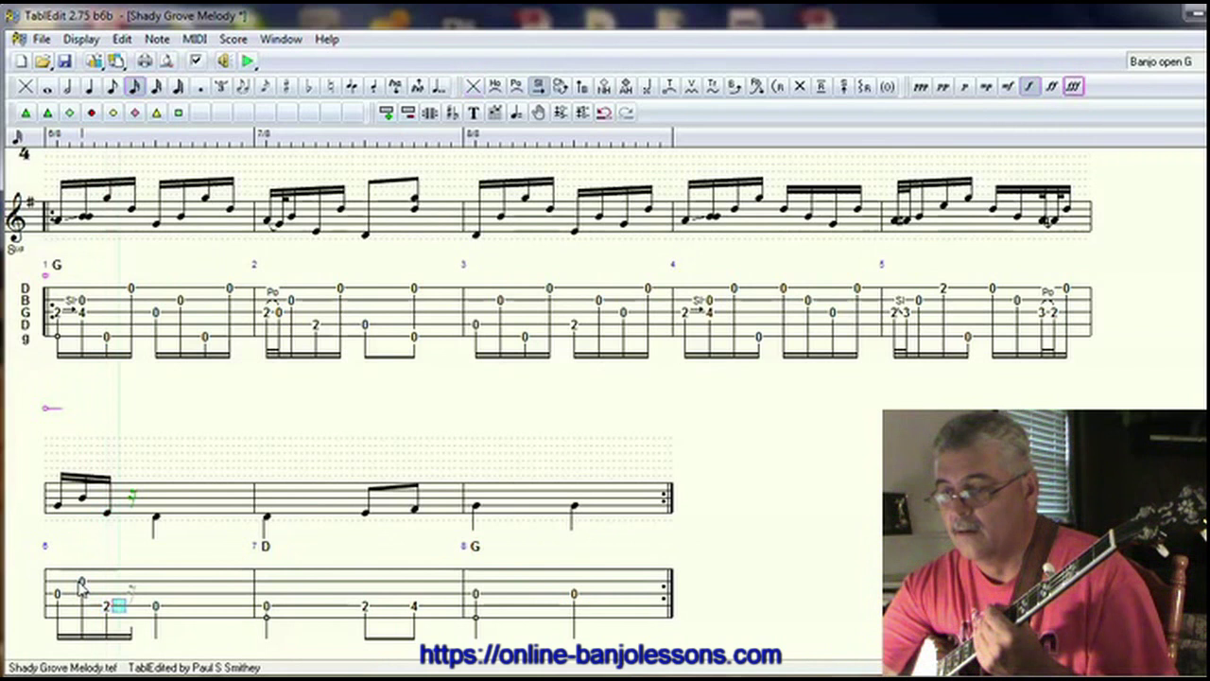
pyautogui.press('Up')
pyautogui.press('Up')
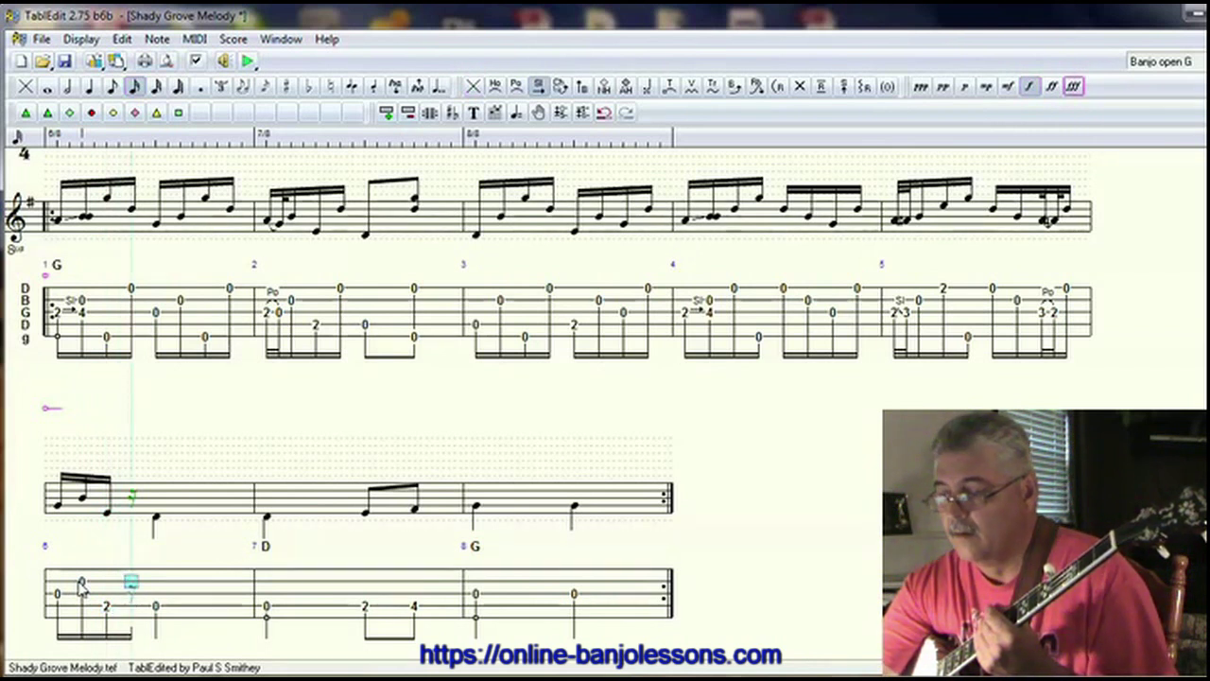
pyautogui.write('0')
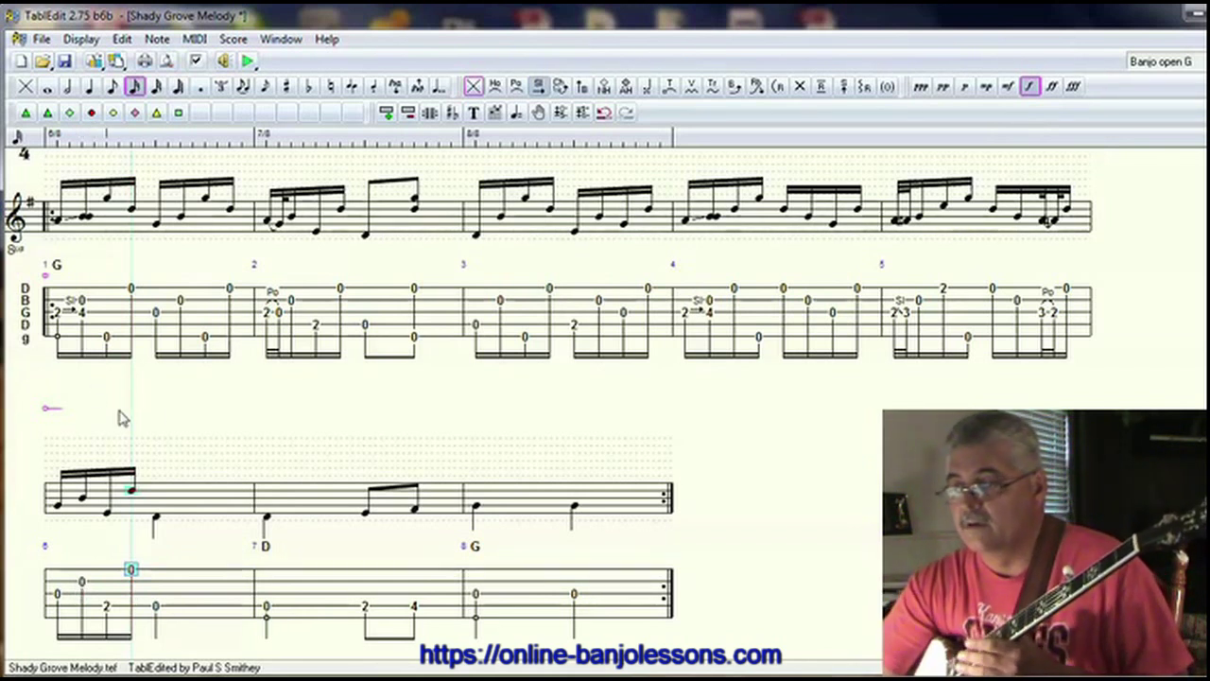
# Set measure 6's second-beat note to an eighth and add open top and fifth strings together
pyautogui.click(155, 608)
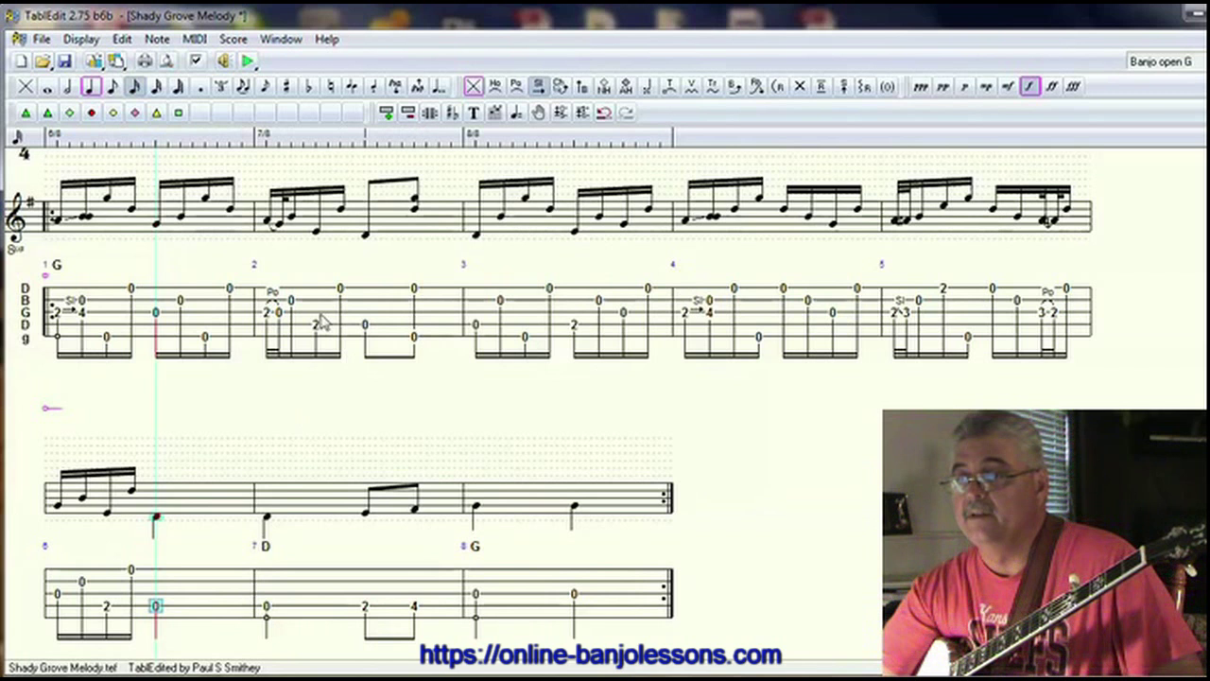
pyautogui.click(113, 87)
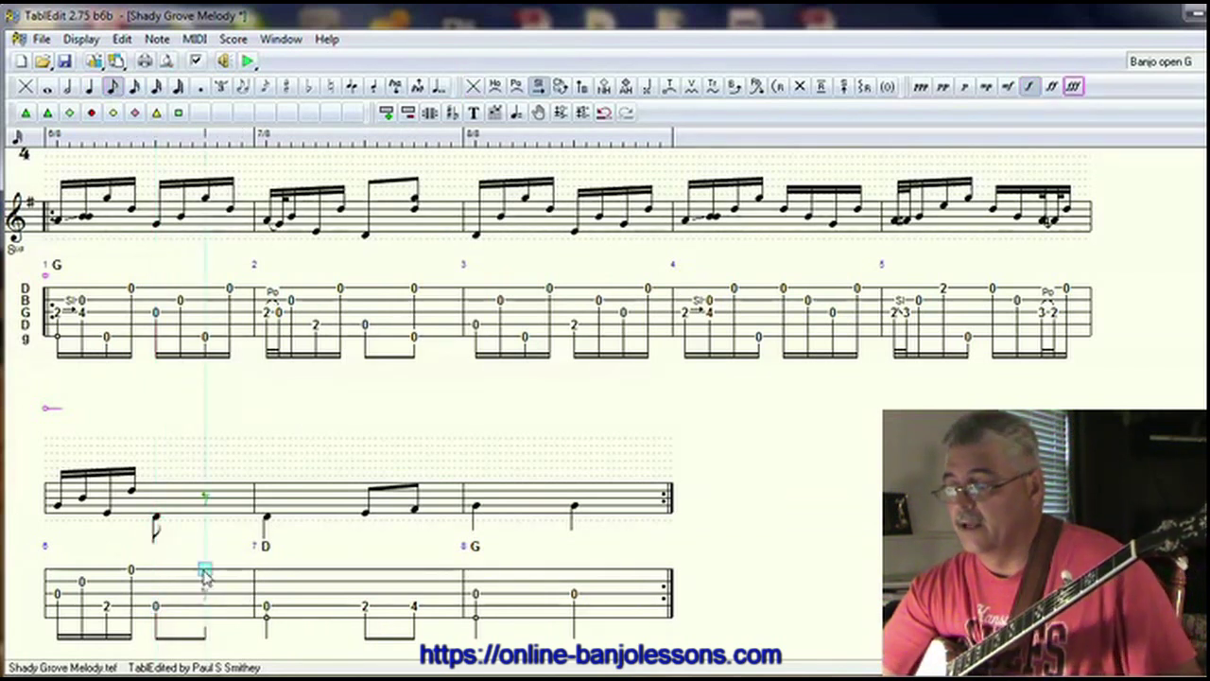
pyautogui.press('0')
pyautogui.press('Down')
pyautogui.press('Down')
pyautogui.press('Down')
pyautogui.press('Down')
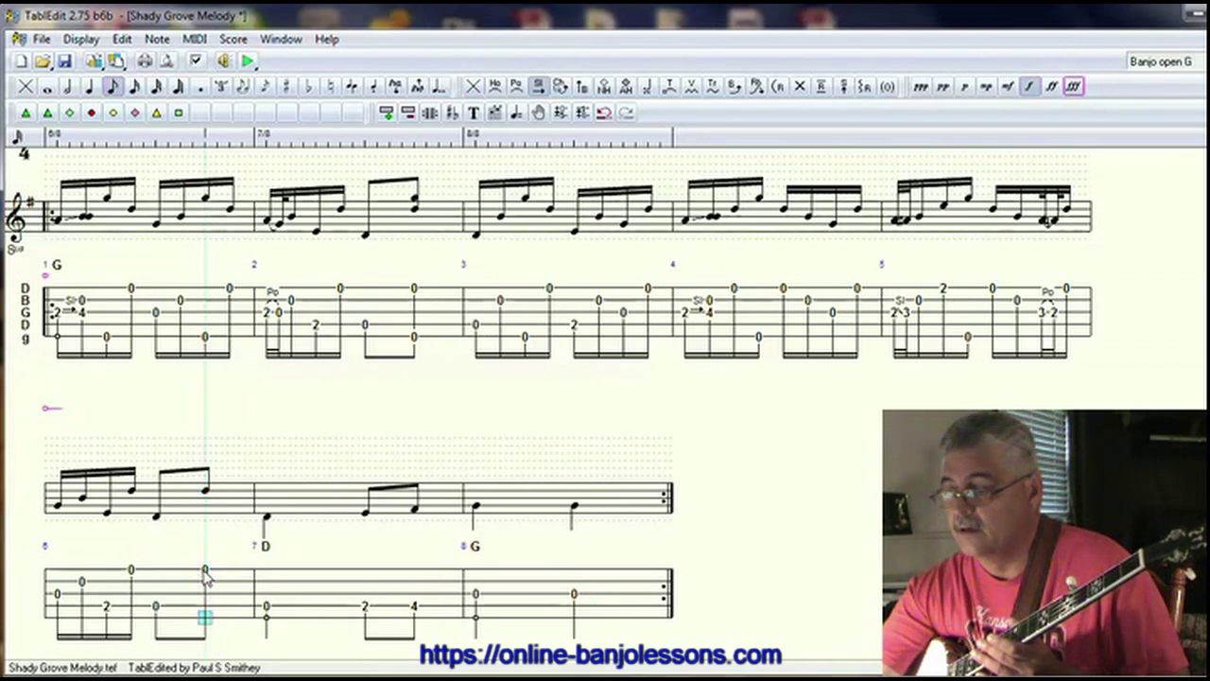
pyautogui.press('0')
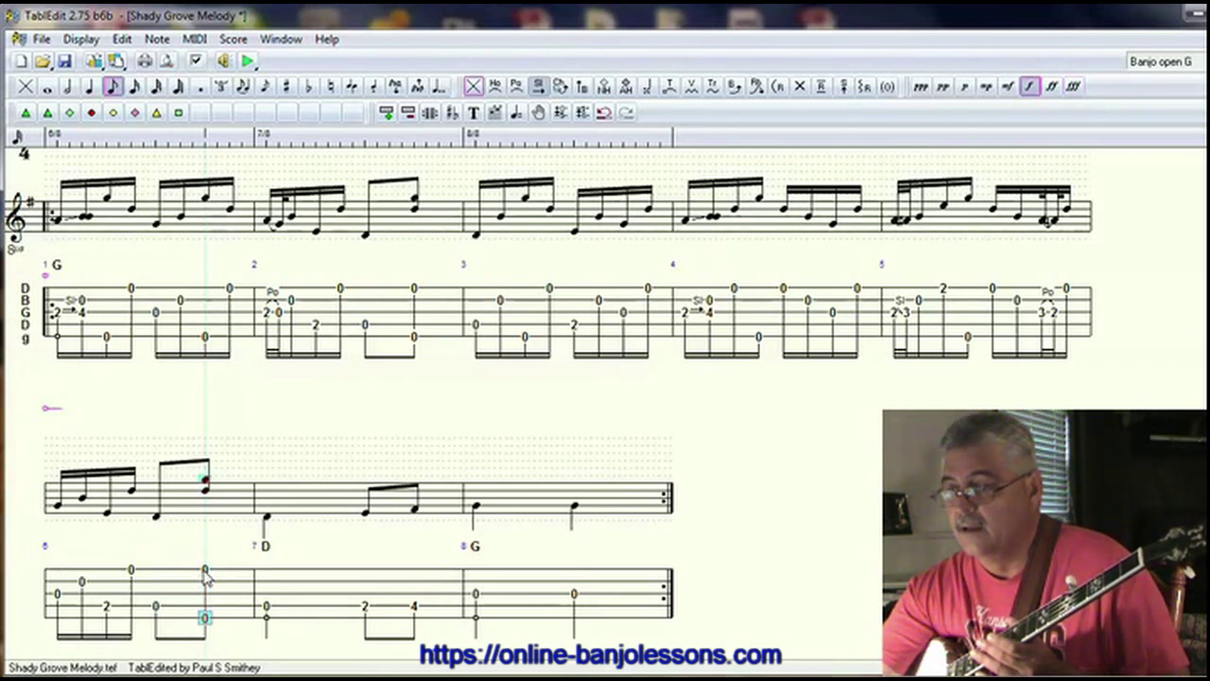
pyautogui.click(266, 607)
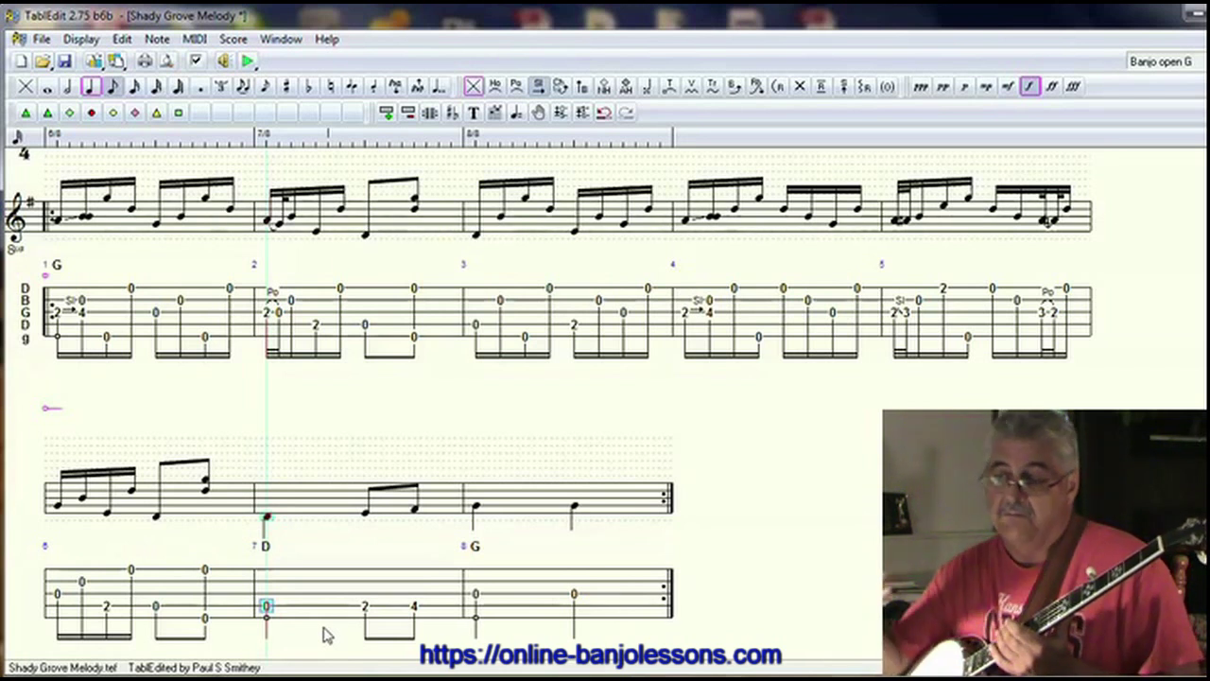
# Shorten measure 7's first note to an eighth and add open B, fifth and top-string notes before the 2
pyautogui.click(134, 86)
pyautogui.click(289, 580)
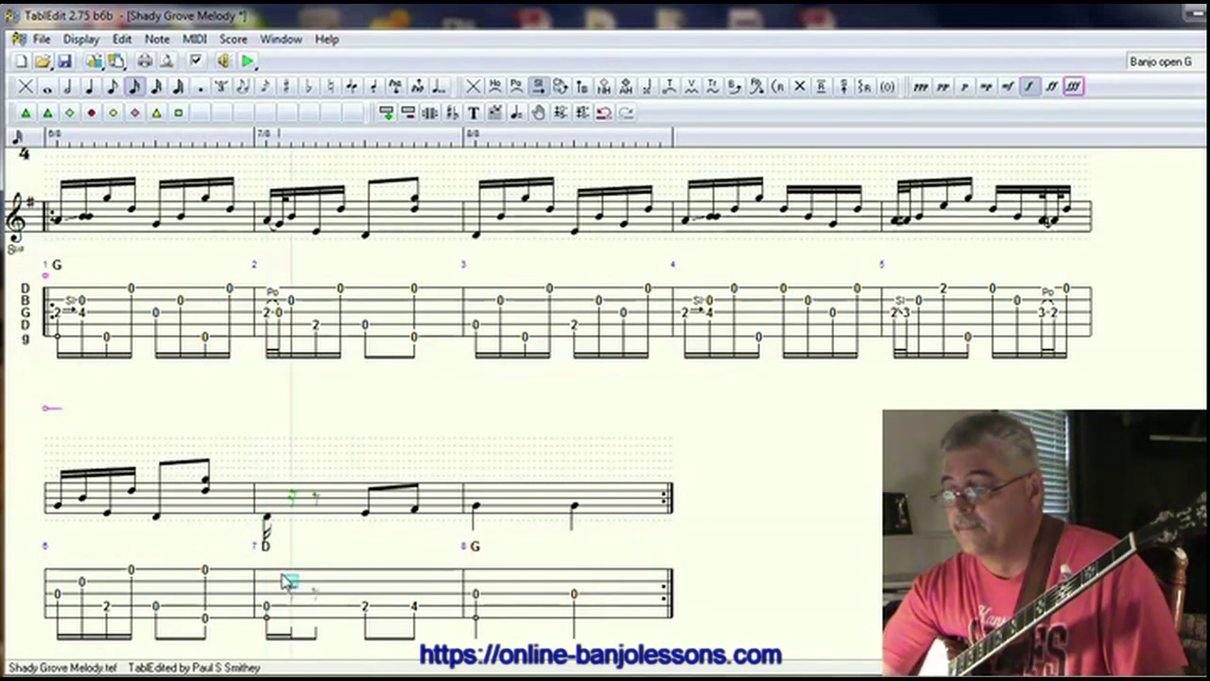
pyautogui.press('0')
pyautogui.press('Right')
pyautogui.press('Down')
pyautogui.press('Down')
pyautogui.press('Down')
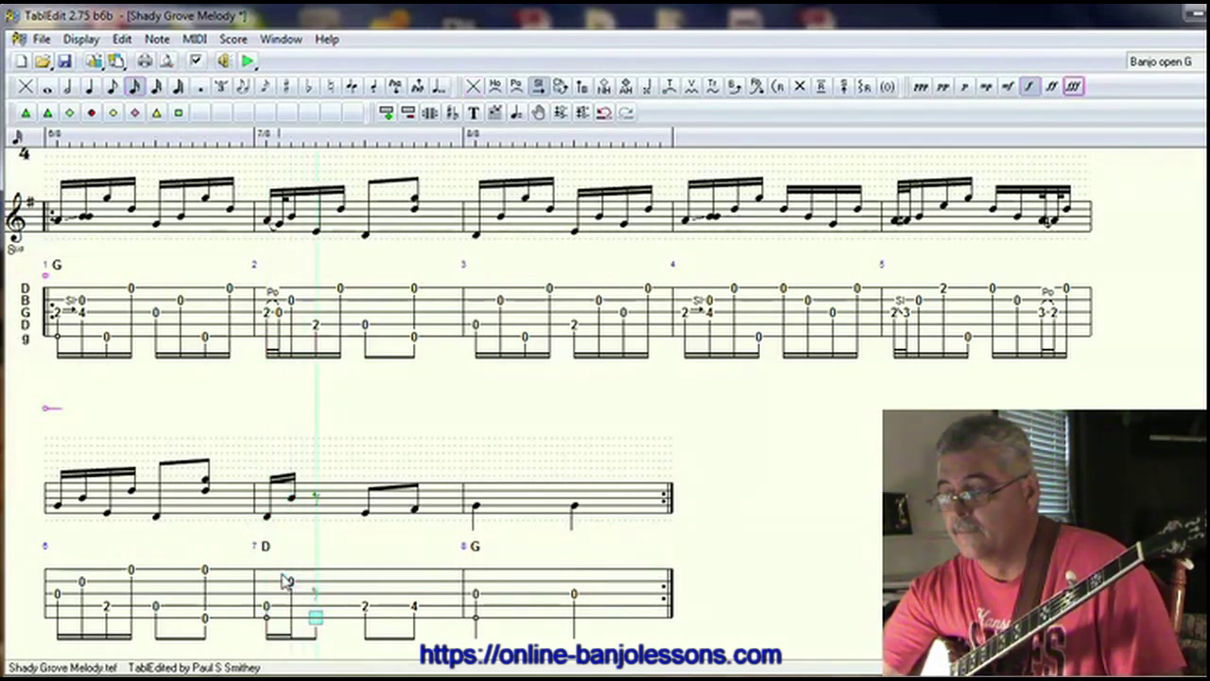
pyautogui.press('0')
pyautogui.press('Right')
pyautogui.press('Up')
pyautogui.press('Up')
pyautogui.press('Up')
pyautogui.press('Up')
pyautogui.press('0')
pyautogui.press('Right')
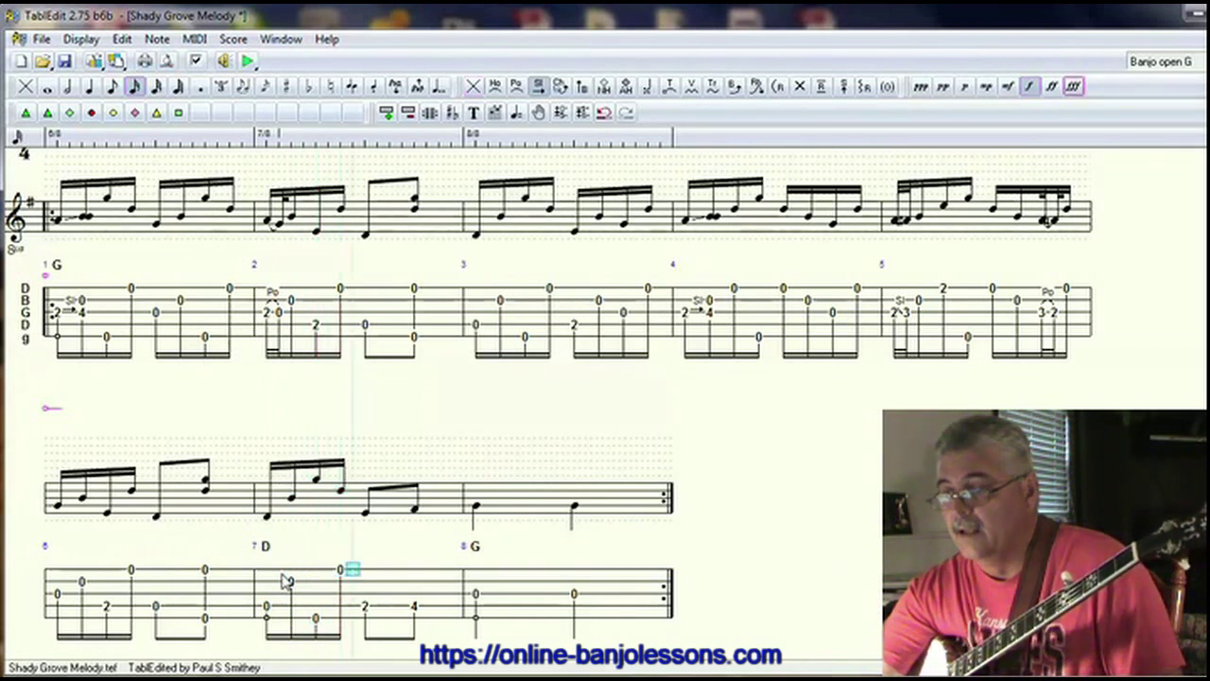
pyautogui.press('Down')
pyautogui.press('Down')
pyautogui.press('Down')
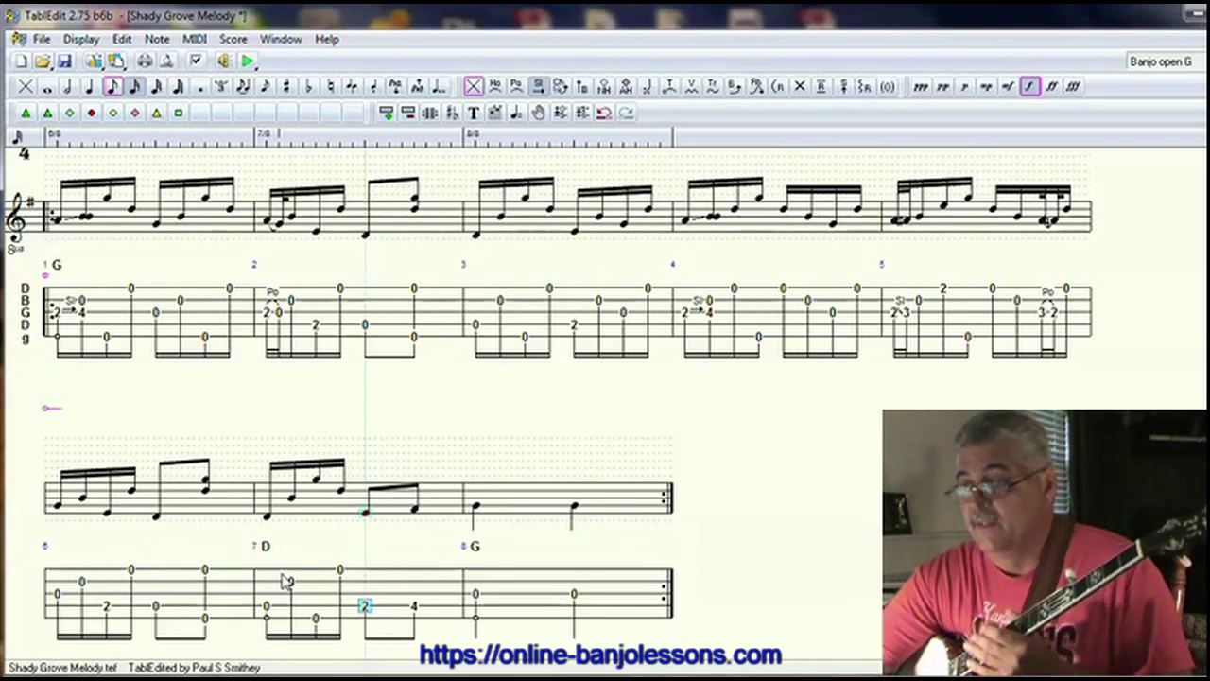
# Change measure 8's first note to an eighth and select the next top-string eighth slot
pyautogui.click(476, 594)
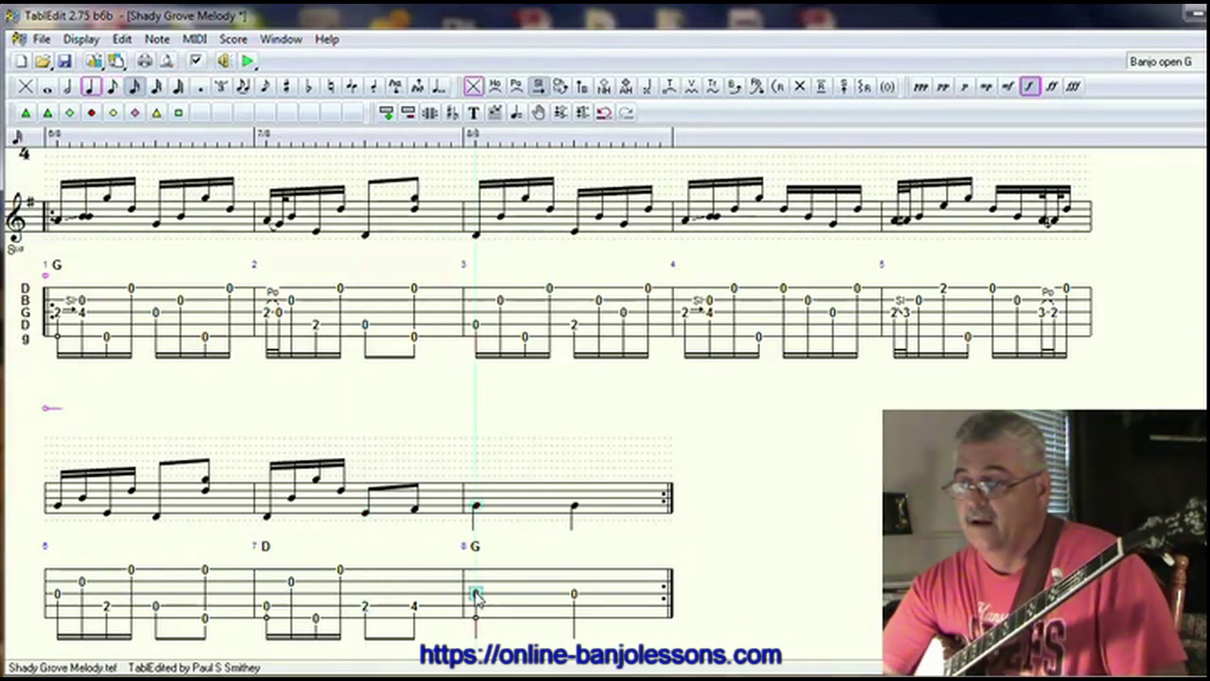
pyautogui.click(112, 88)
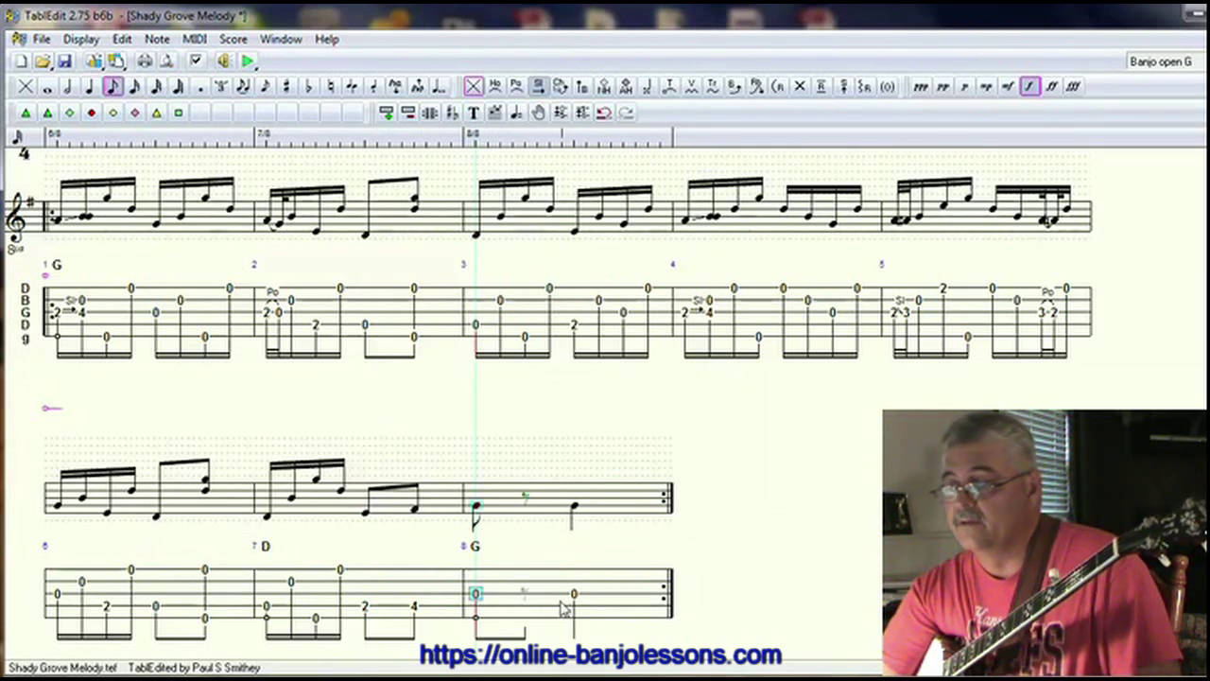
pyautogui.click(525, 569)
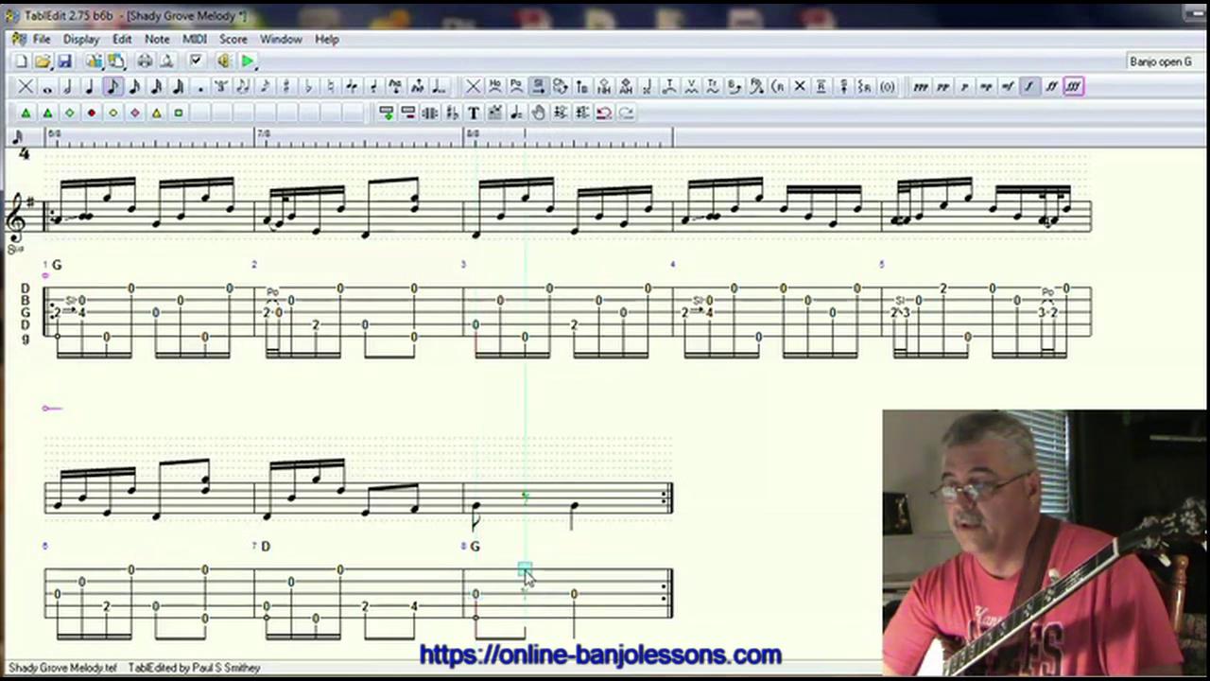